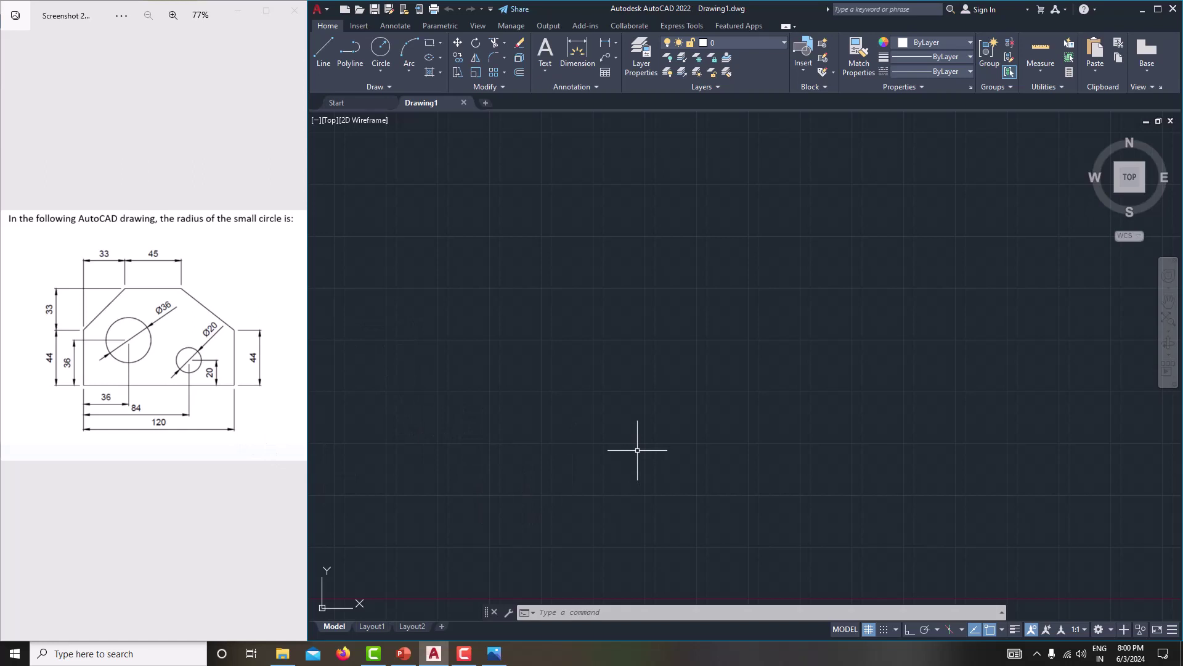
Step: Configure the drawing units with a length precision of 0 and millimeters as the insertion scale
text(units)
key(Return)
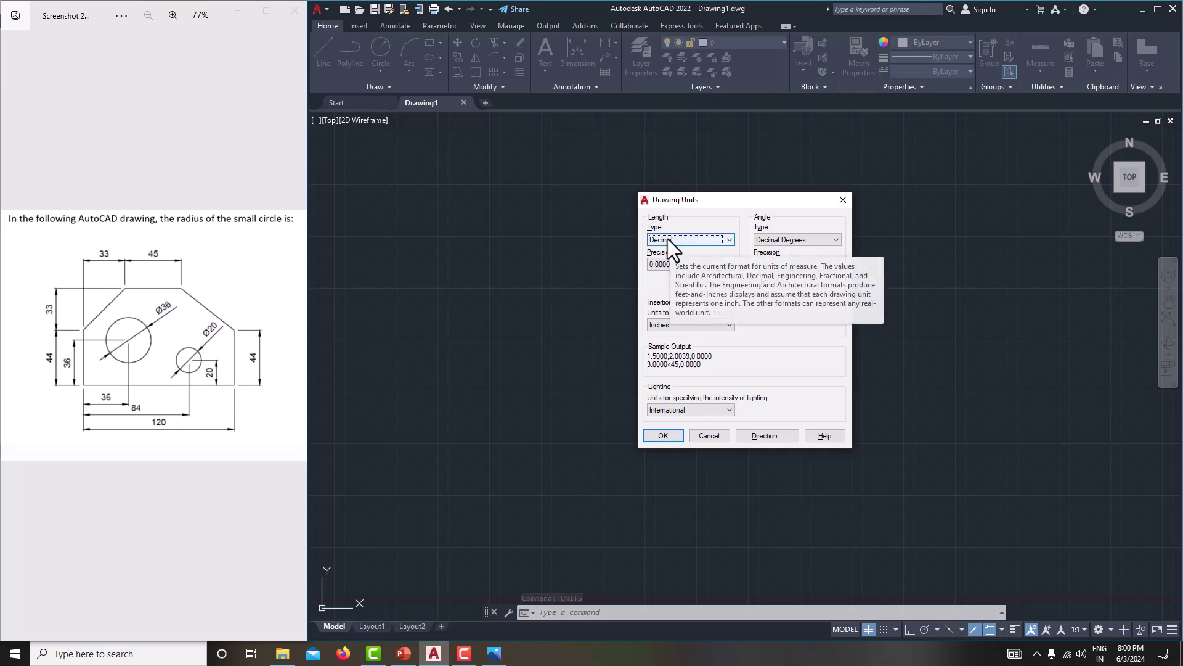
click(678, 265)
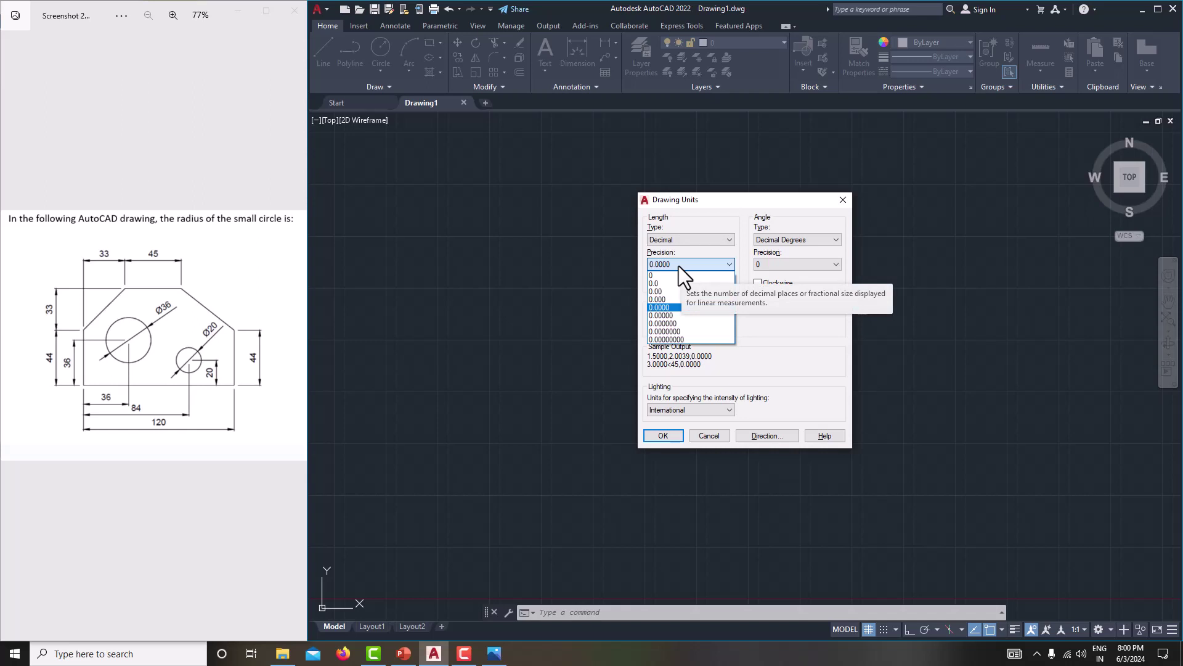
click(670, 275)
click(682, 320)
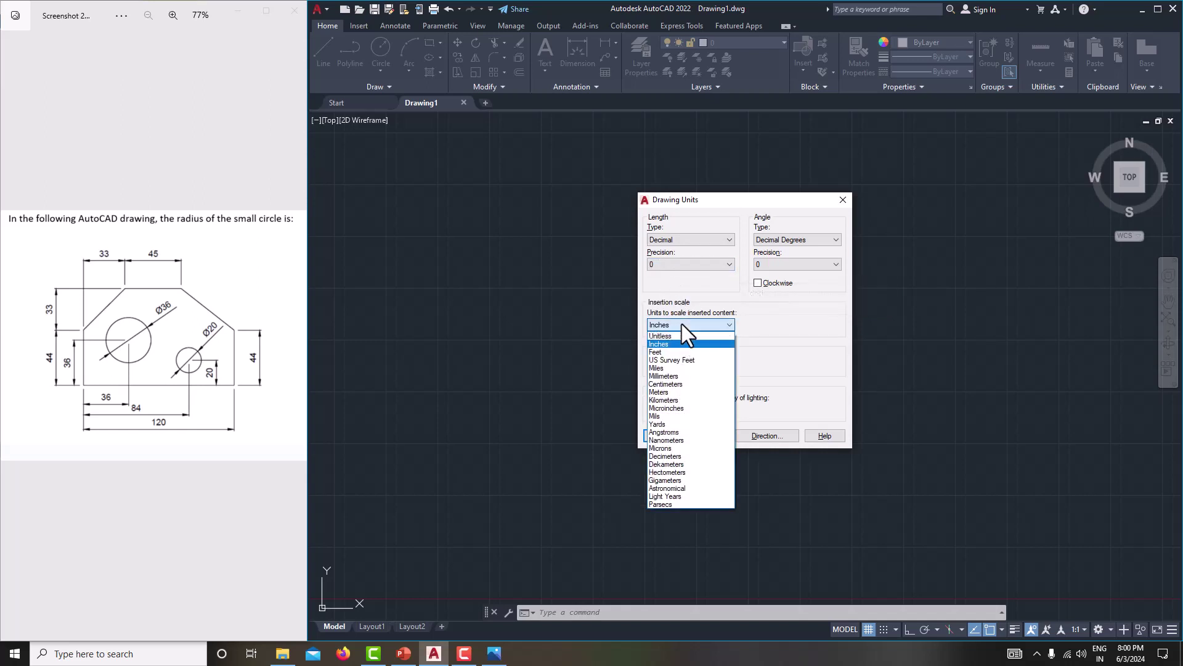
click(682, 373)
click(677, 433)
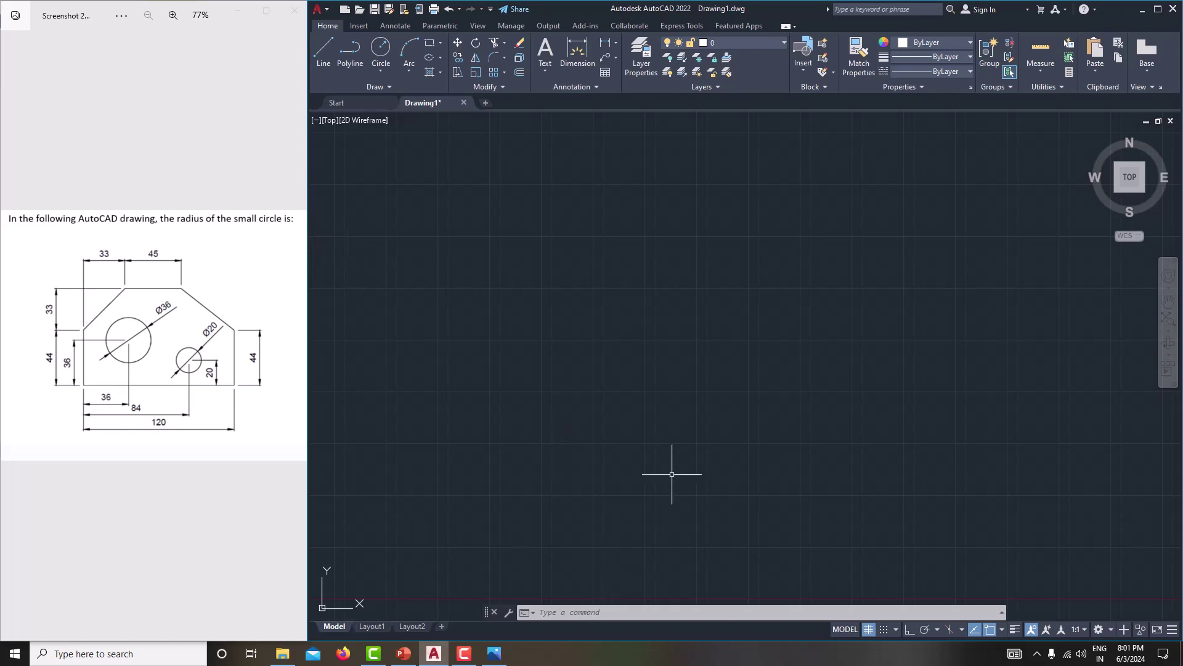
Step: Set the drawing limits from 0,0 to 200,200 and fit the view to the whole limits area
text(l)
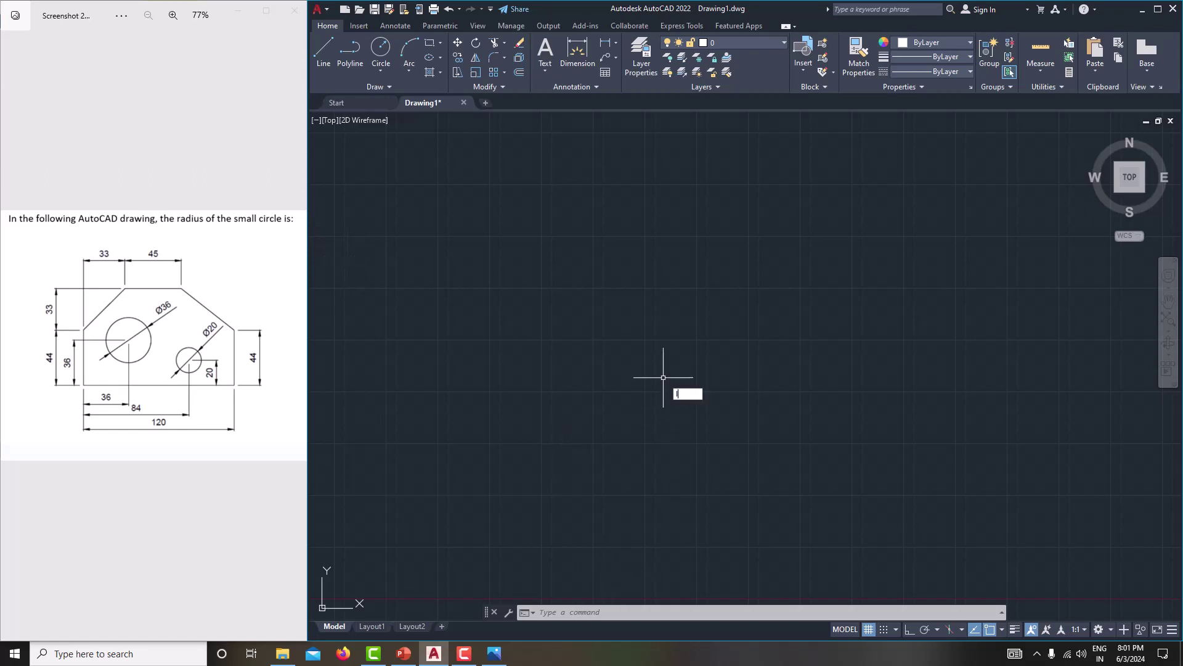
text(imt)
key(Return)
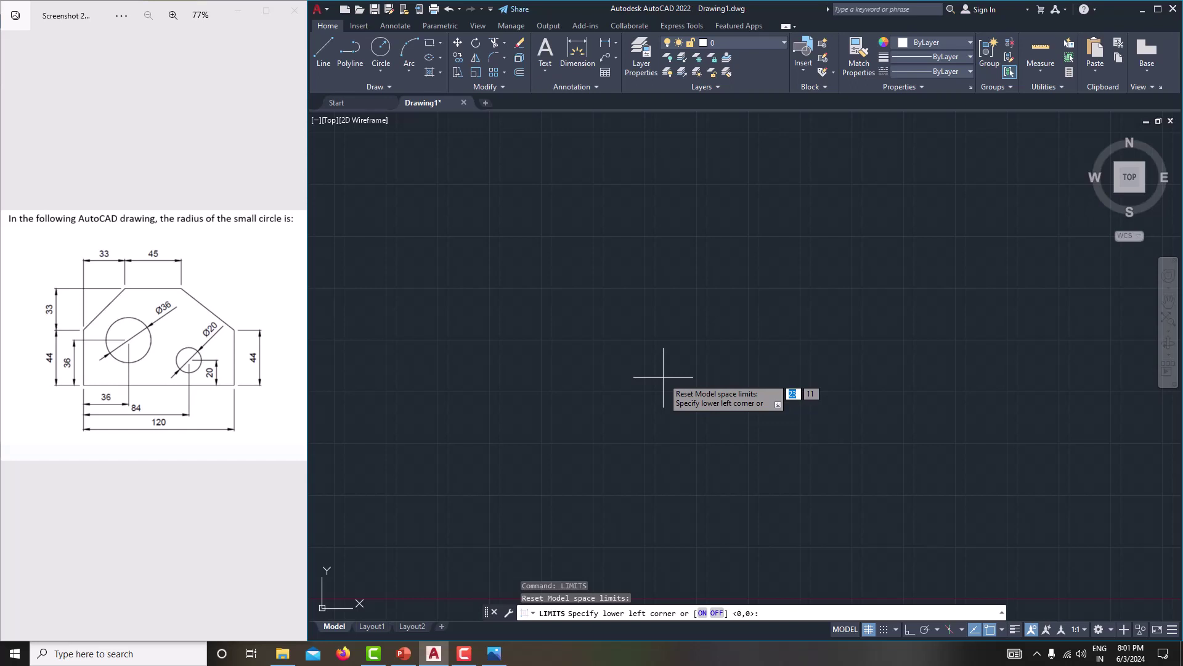
text(0,0)
key(Return)
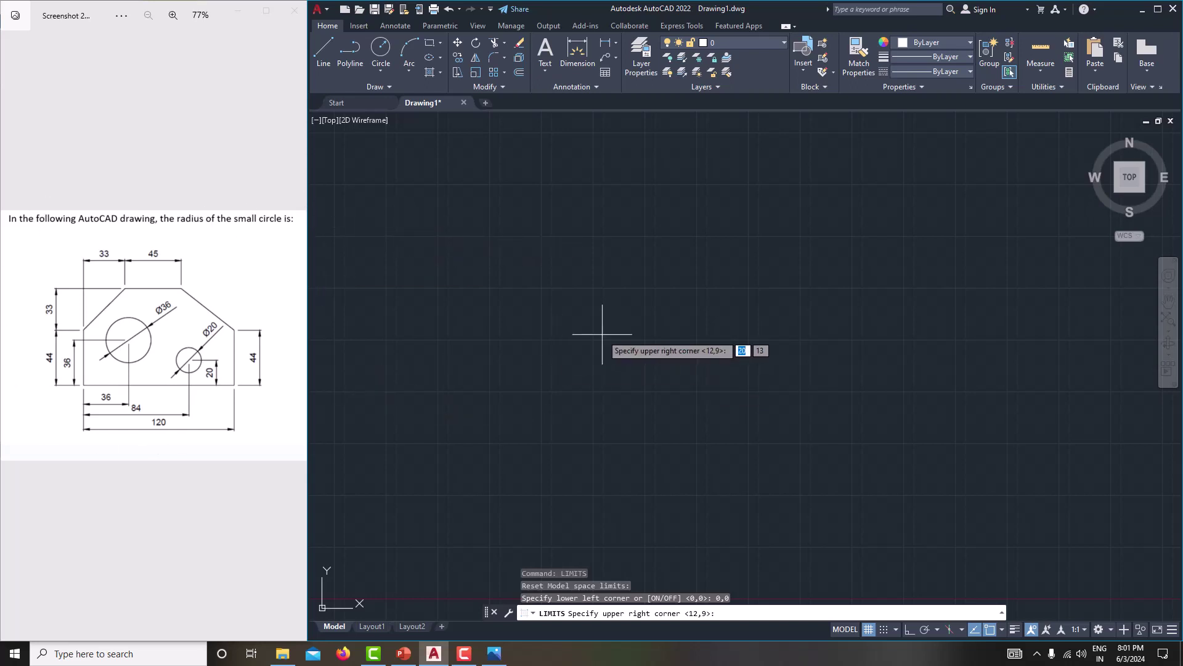
text(200)
key(Tab)
text(200)
key(Return)
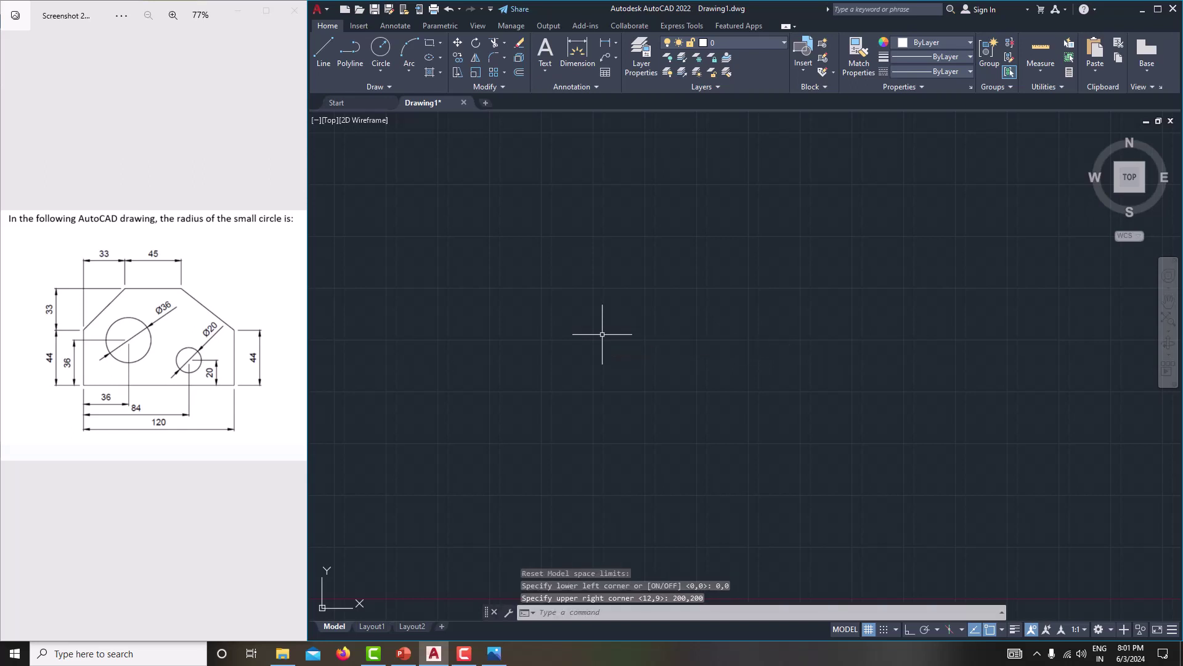
text(z)
key(Return)
text(a)
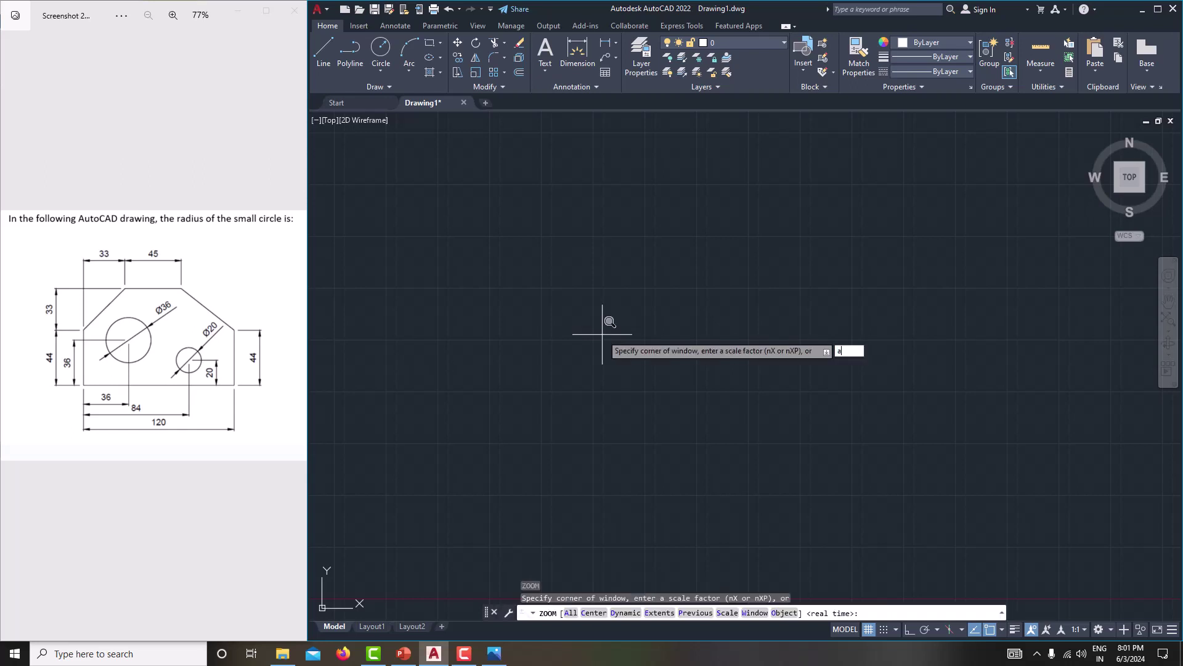
key(Return)
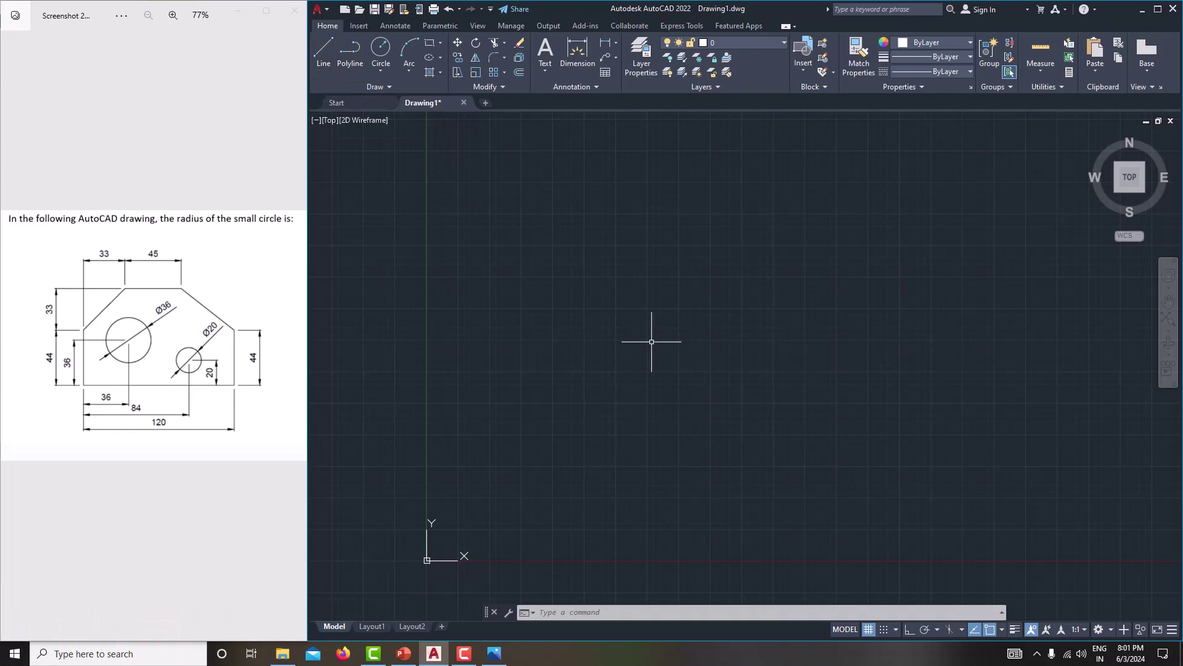
Step: With ortho on, draw connected lines from a point near the middle: 36 mm up, another 33 mm up, and 33 mm horizontally rightward
text(l)
key(Return)
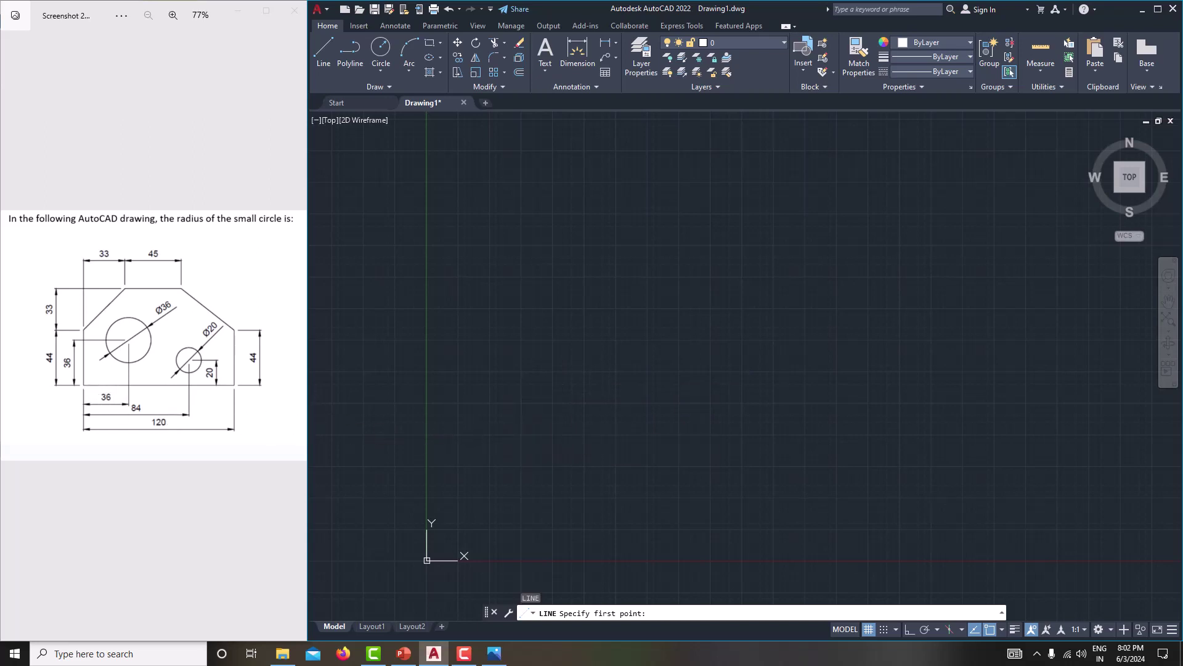
click(614, 428)
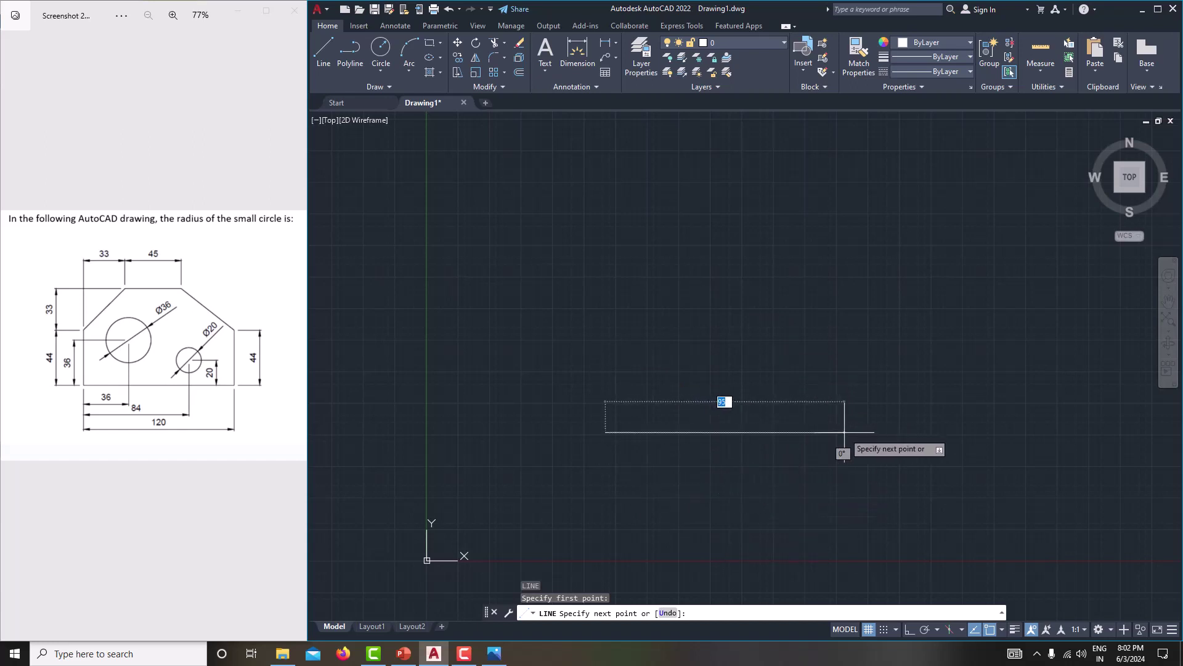
click(910, 628)
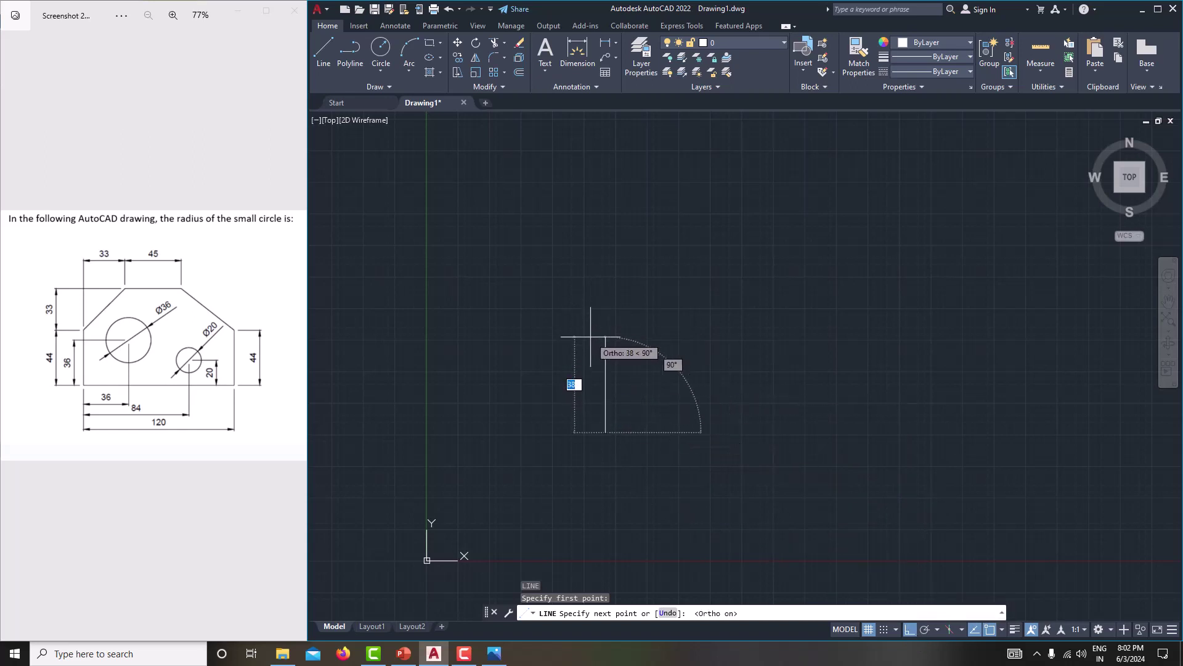
text(36)
key(Return)
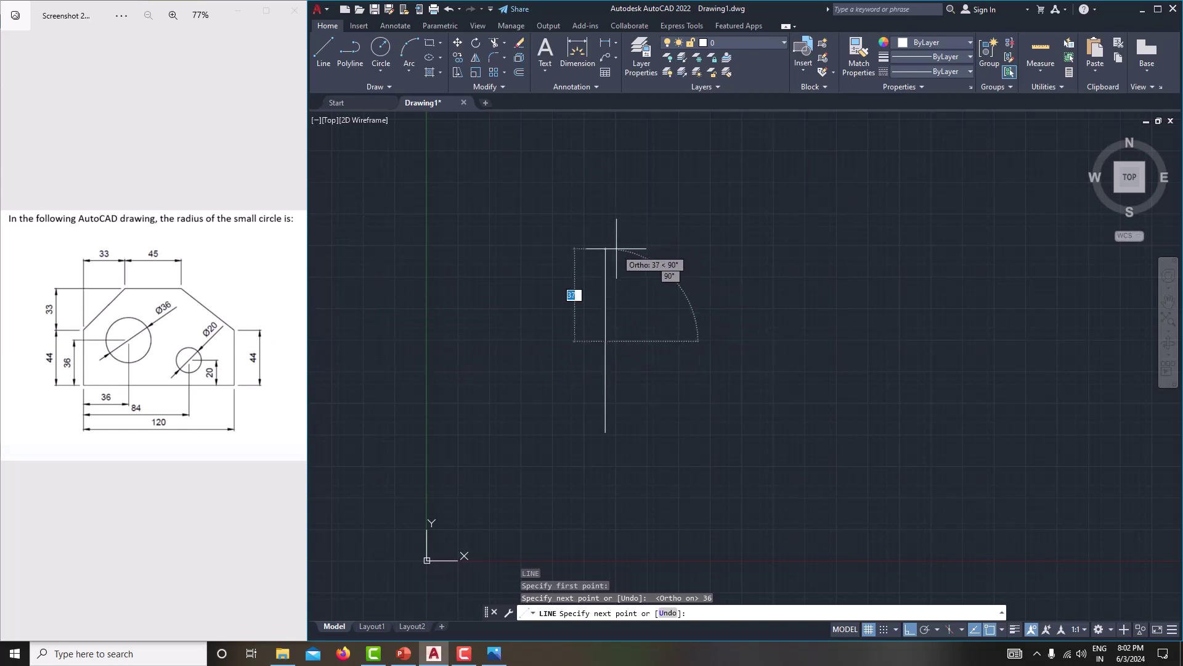
text(33)
key(Return)
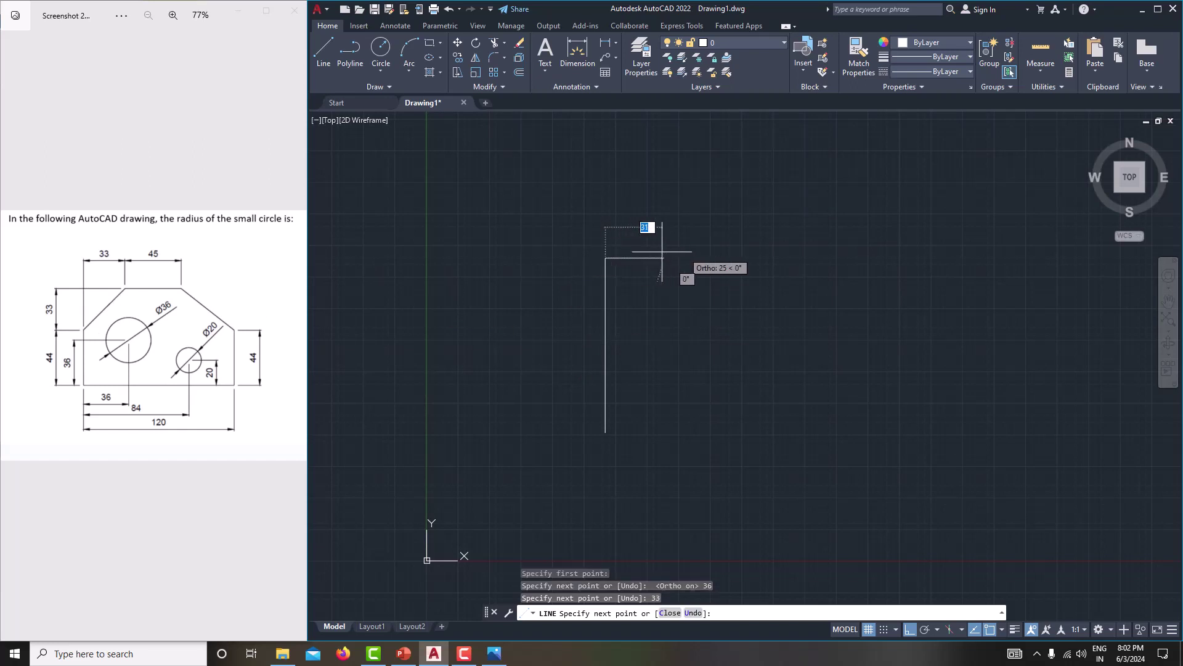
text(33)
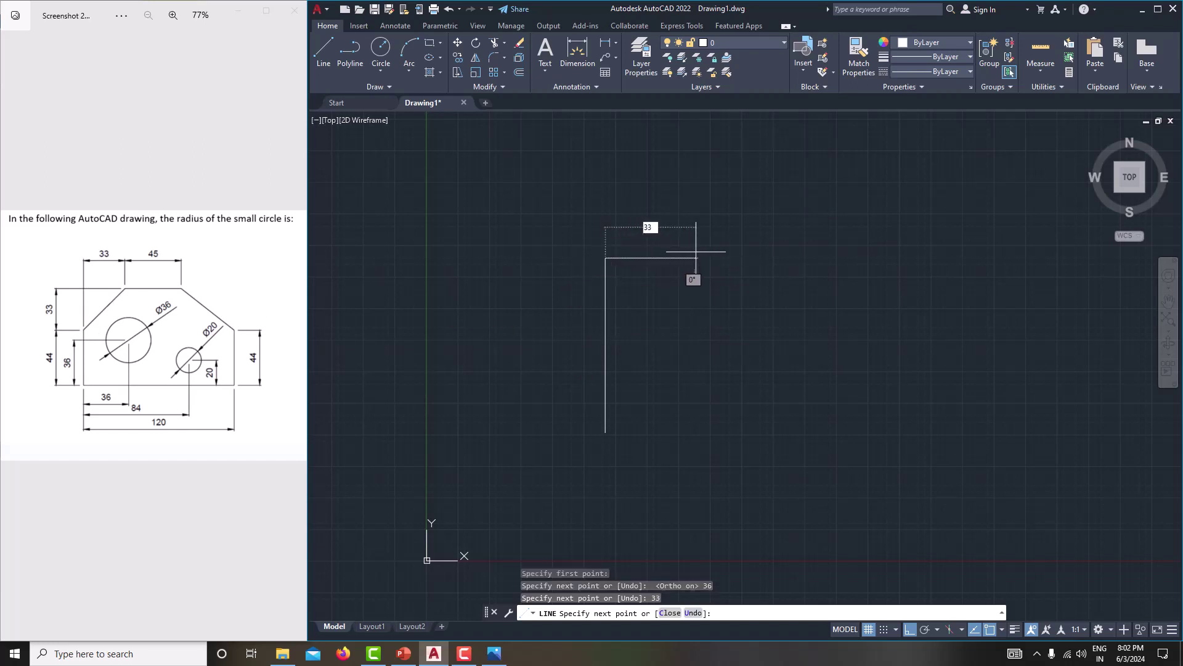
key(Return)
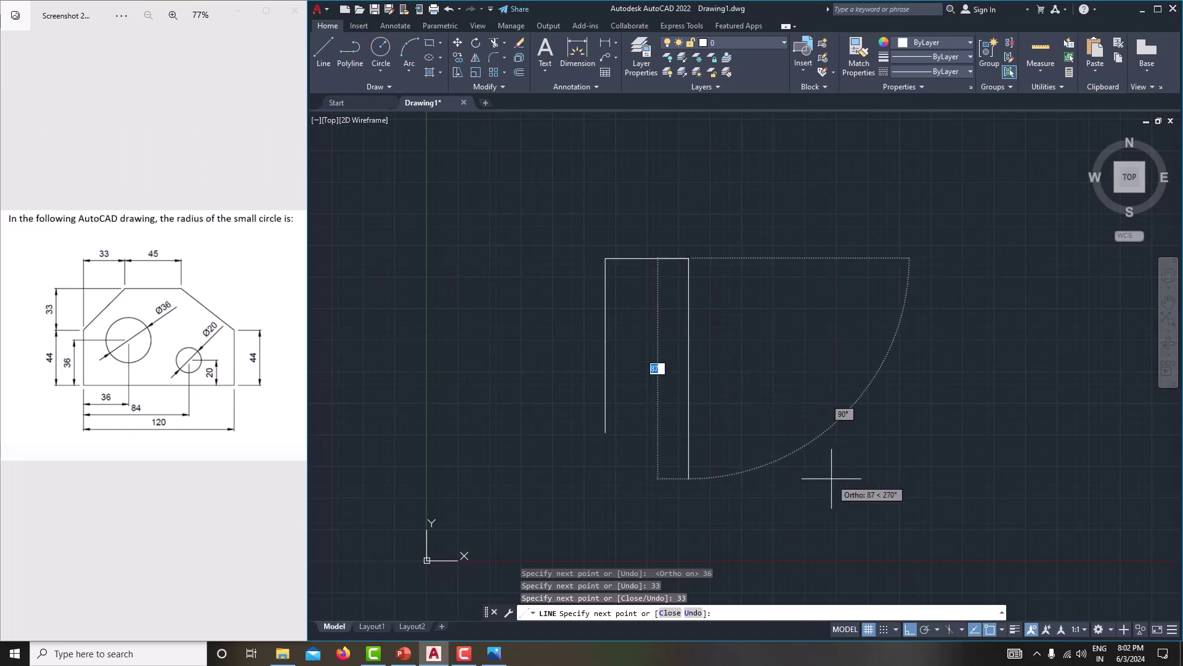
Step: With ortho off, draw a diagonal from the horizontal line's free end to the joint between the two vertical segments
key(F8)
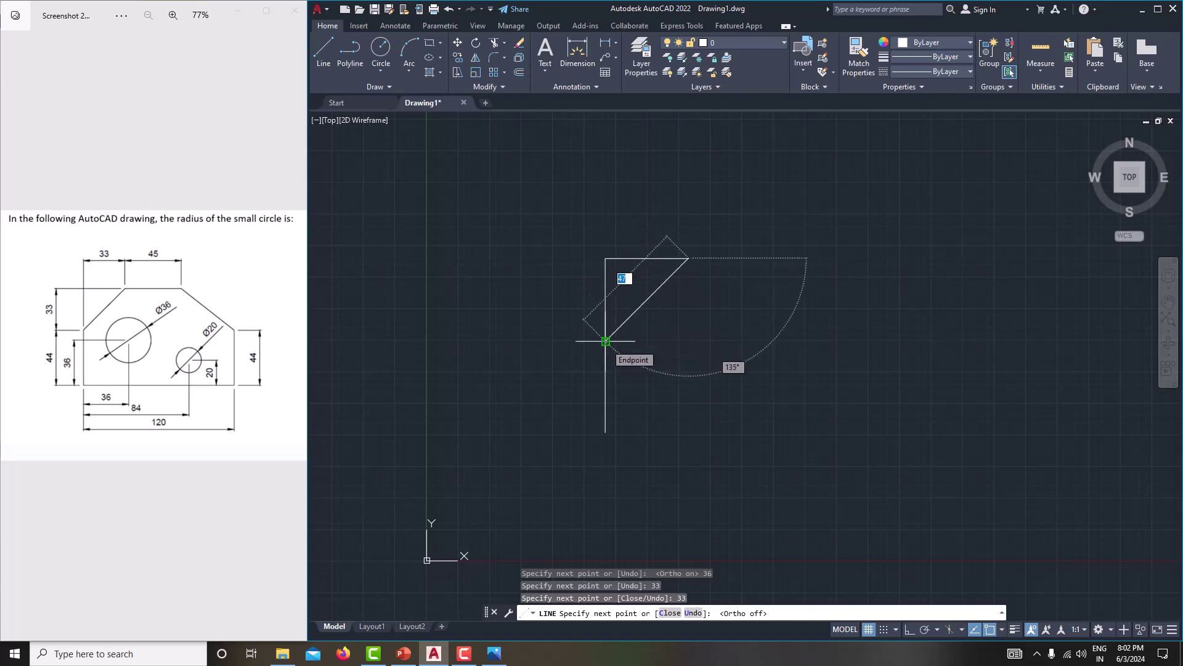
click(606, 340)
right_click(726, 323)
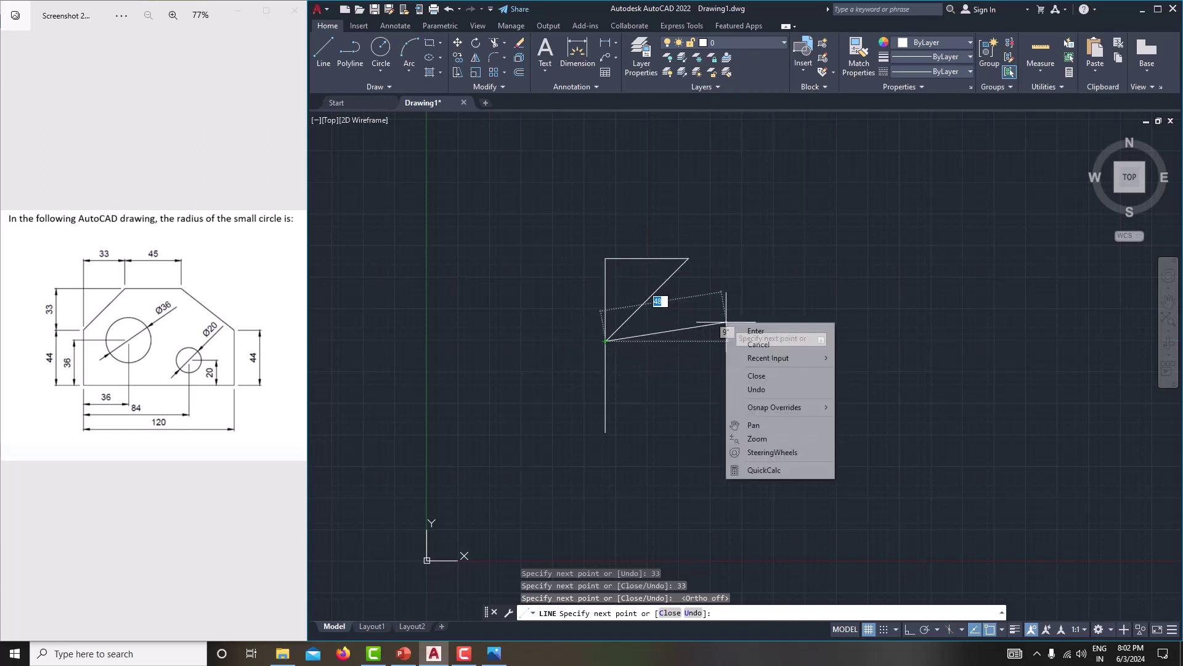
click(774, 345)
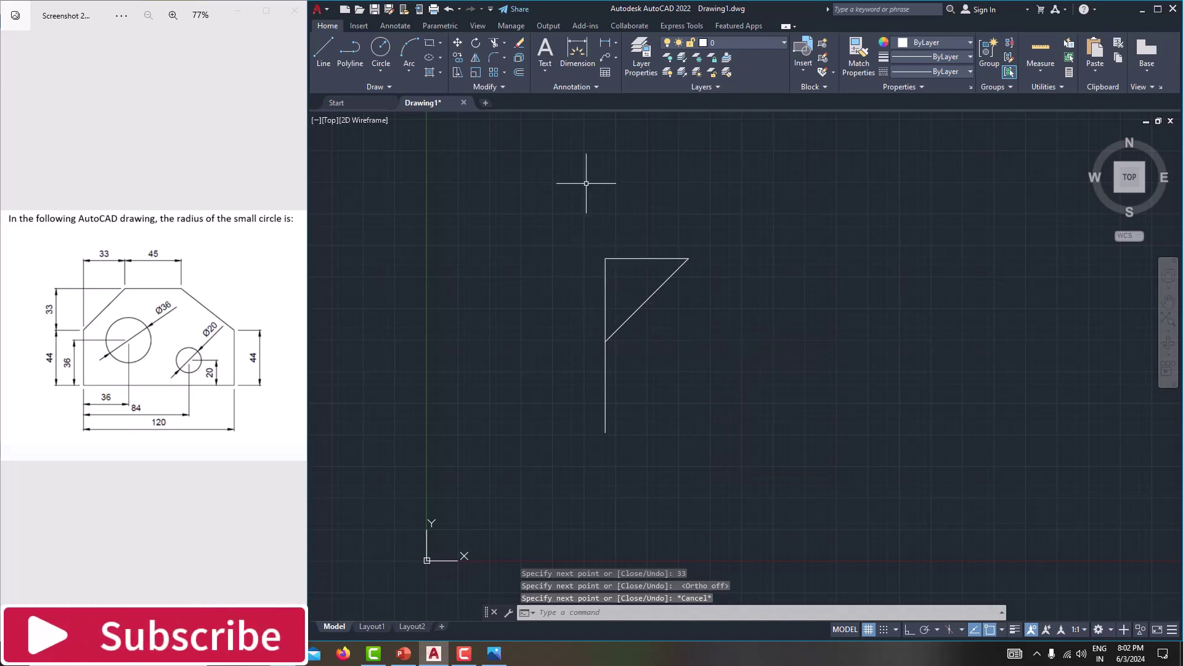
Step: Trim away the horizontal construction line and the upper vertical segment, leaving the diagonal and the lower vertical edge
click(493, 41)
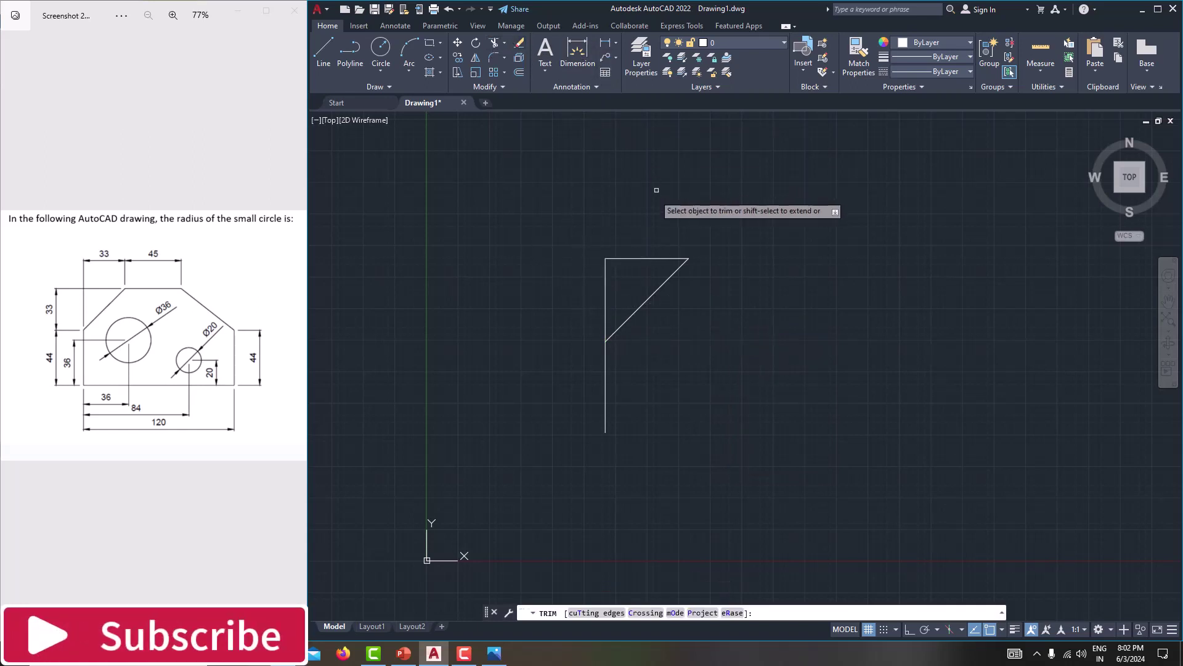
mouse_move(655, 195)
mouse_down()
mouse_move(630, 277)
mouse_move(567, 308)
mouse_up()
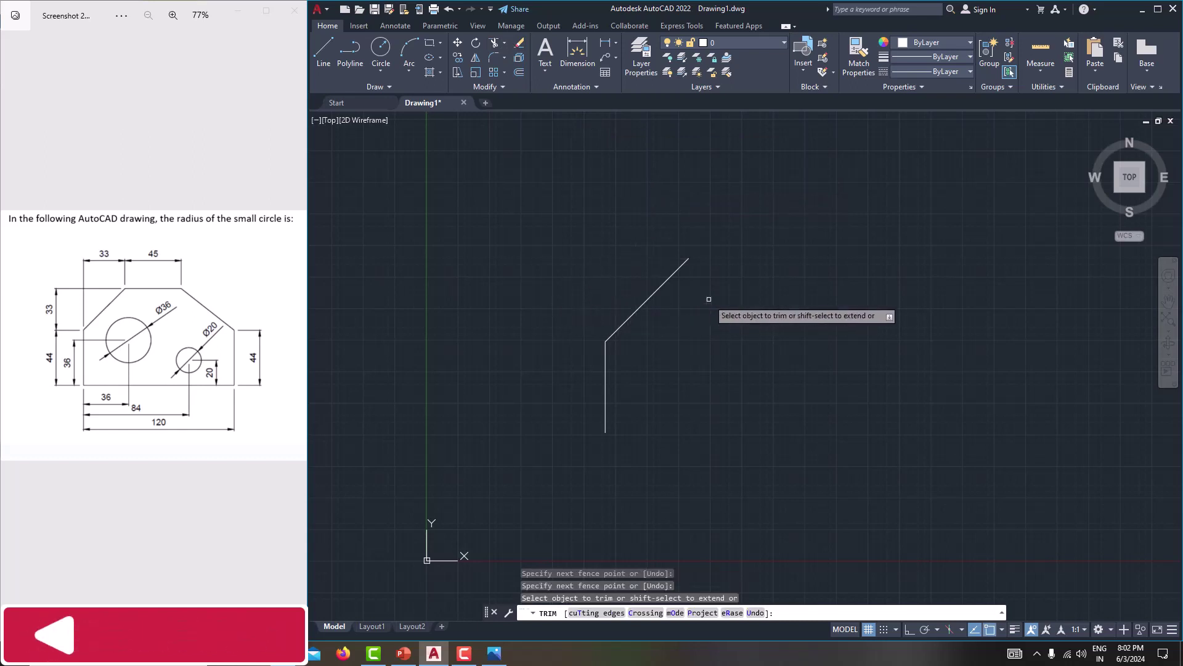
key(Escape)
Step: With ortho on, draw the 45 mm horizontal top edge rightward from the upper end of the diagonal
middle_drag(709, 299, 664, 296)
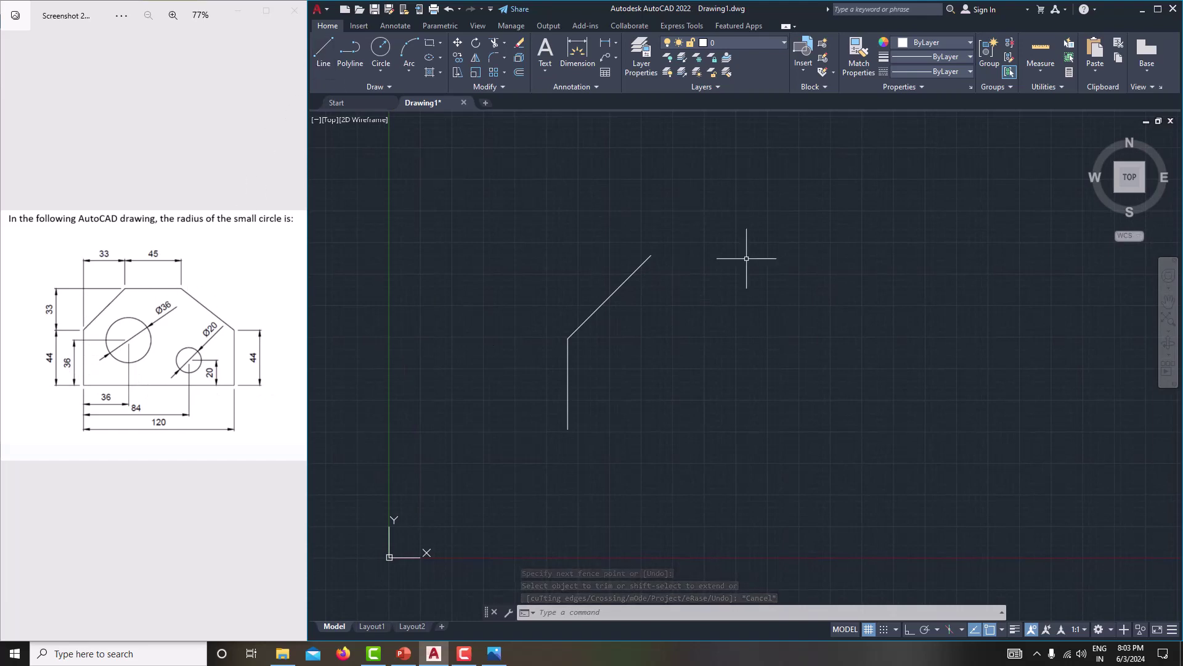
text(l)
key(Return)
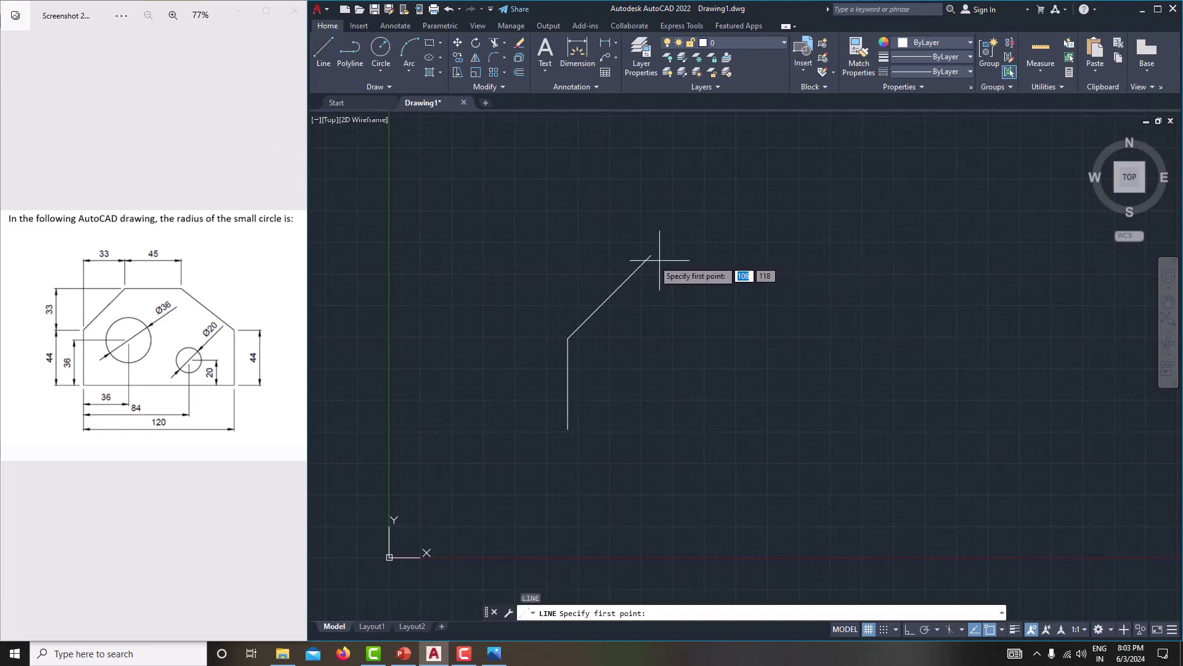
click(651, 255)
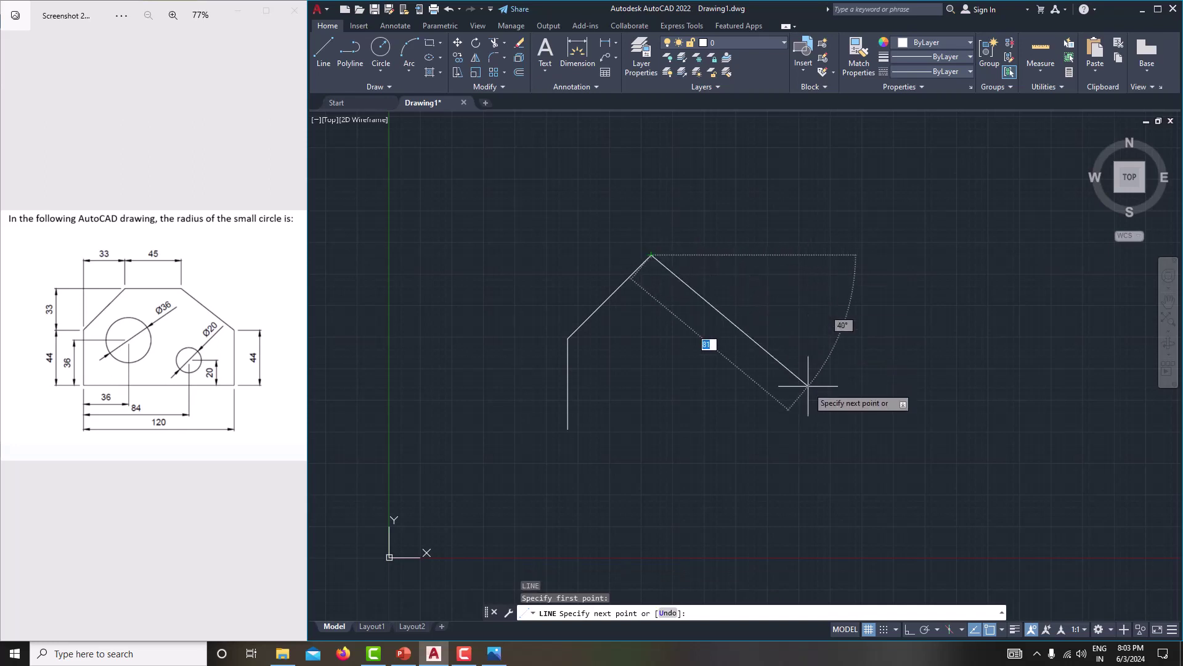
key(F8)
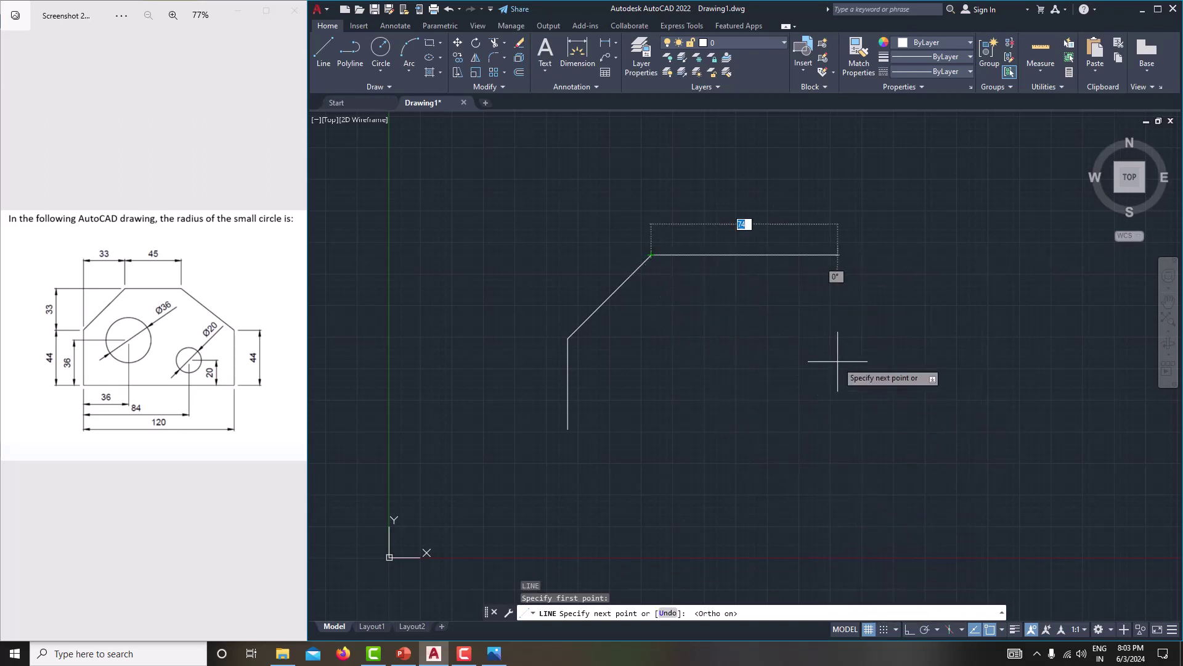
text(45)
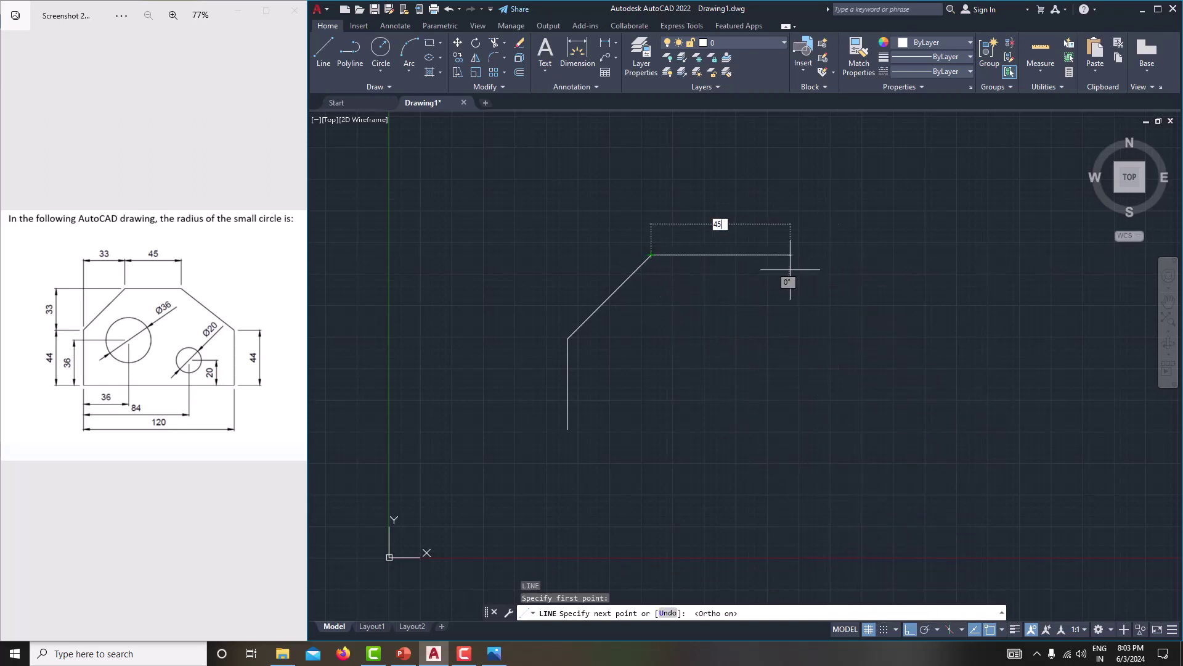
key(Return)
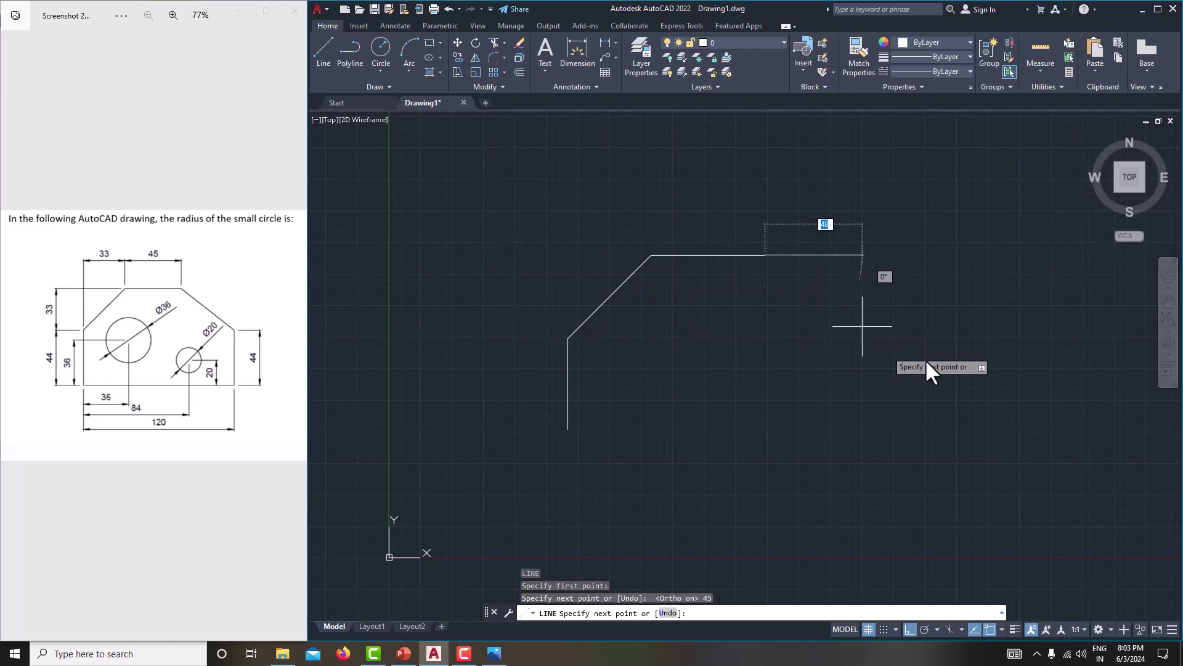
right_click(870, 368)
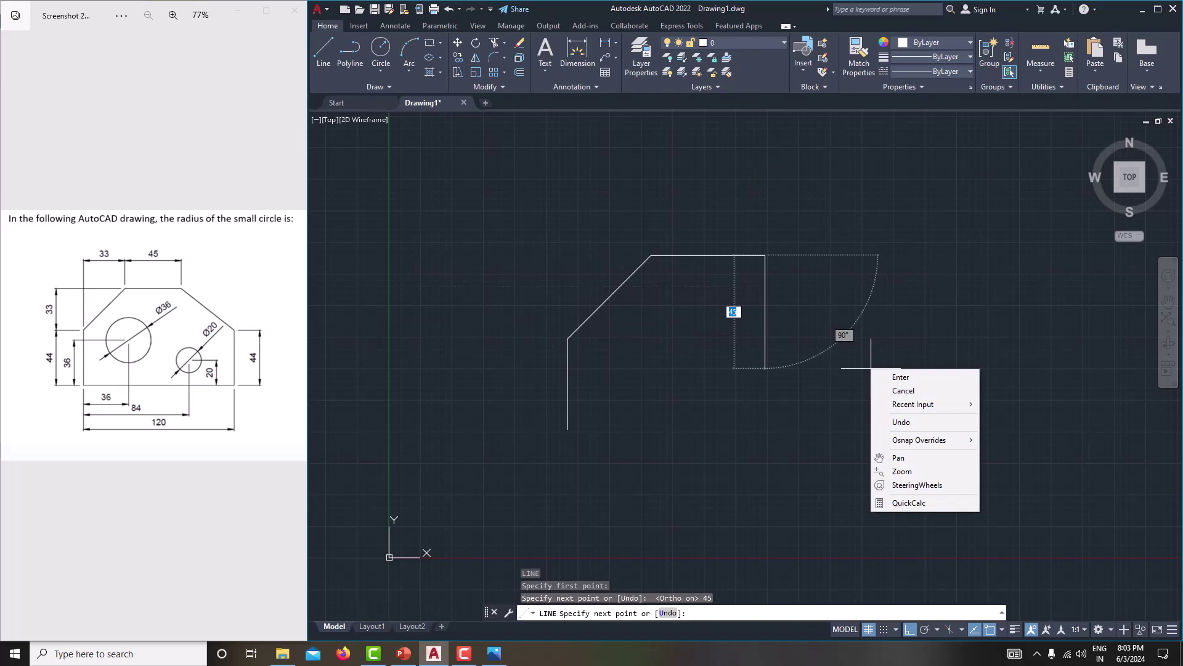
click(893, 392)
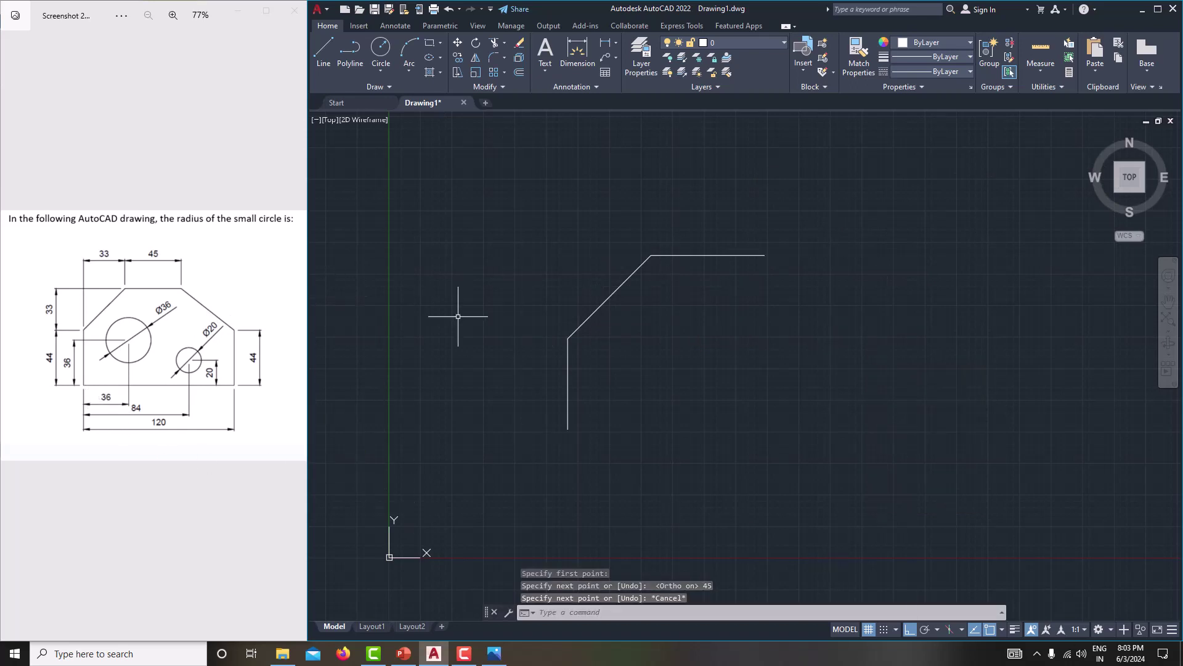
Step: Draw the 120 mm bottom edge rightward from the left edge's lower end, followed by the 44 mm vertical right edge
key(Return)
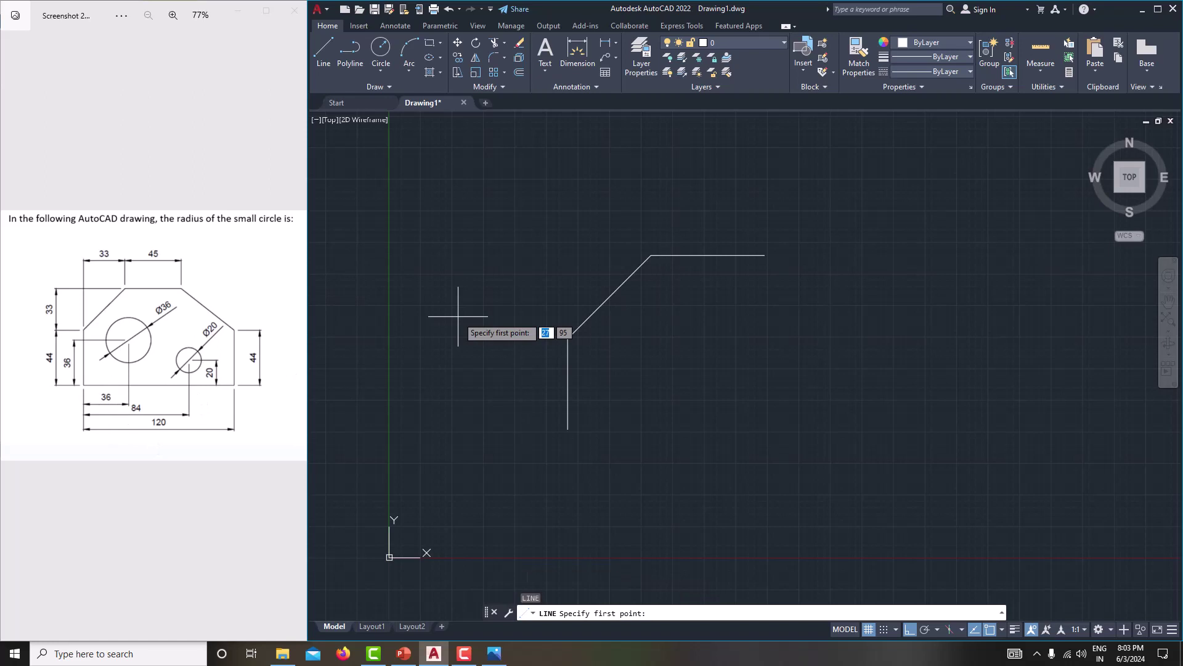
click(567, 429)
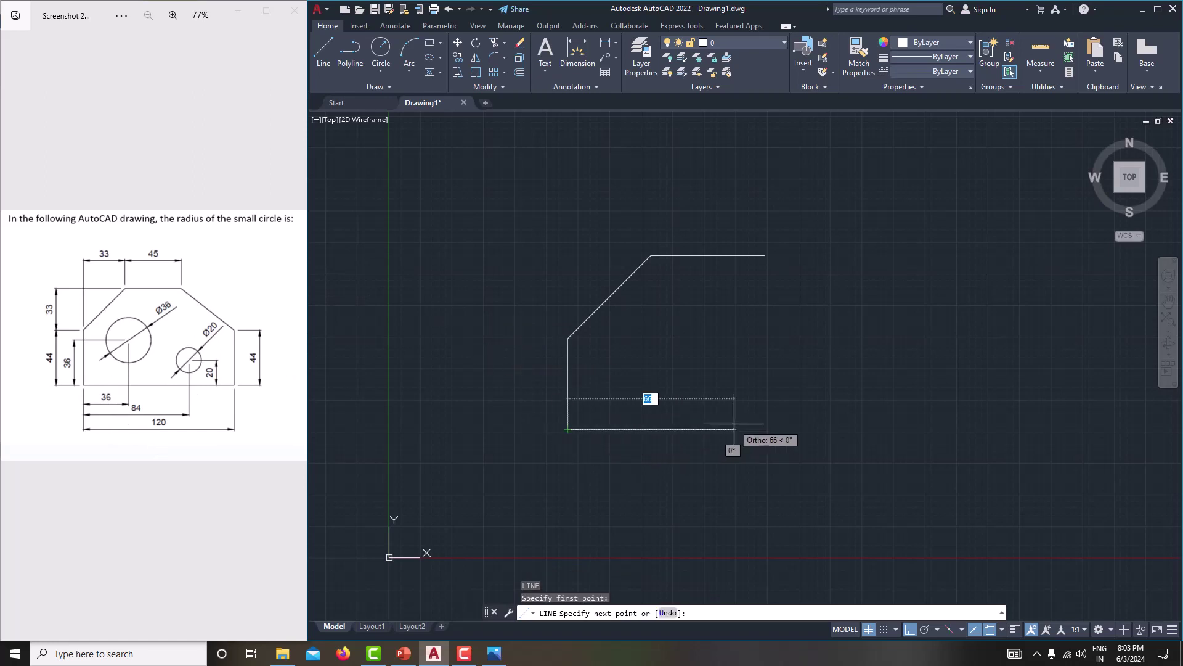
text(120)
key(Return)
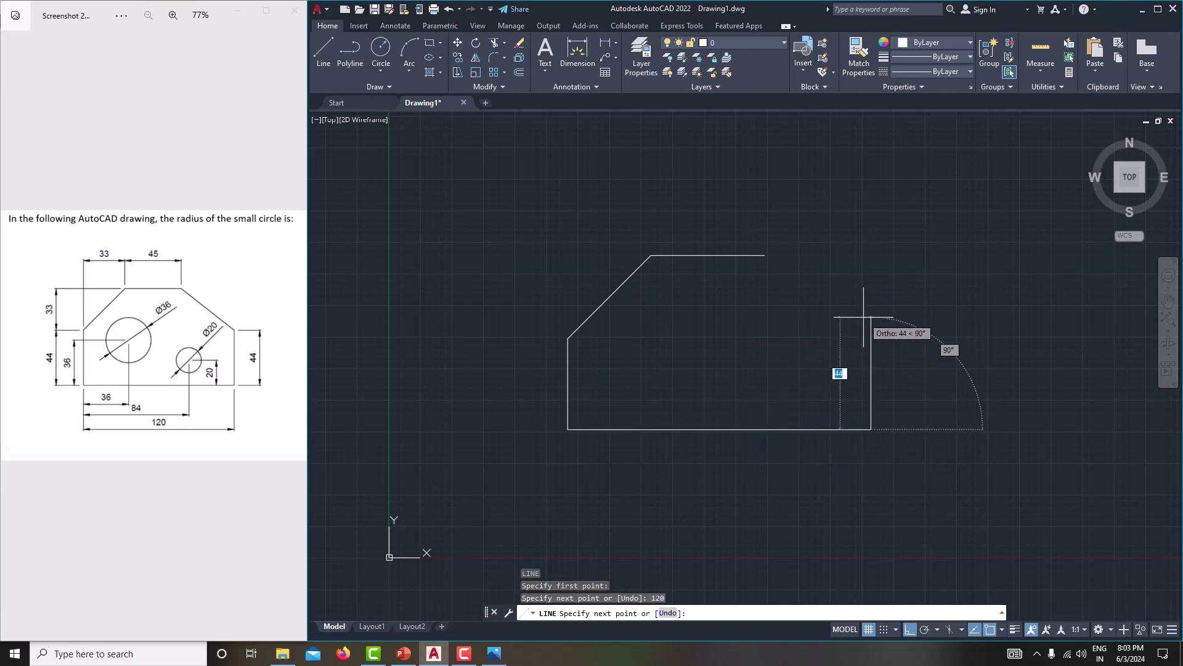
text(44)
key(Return)
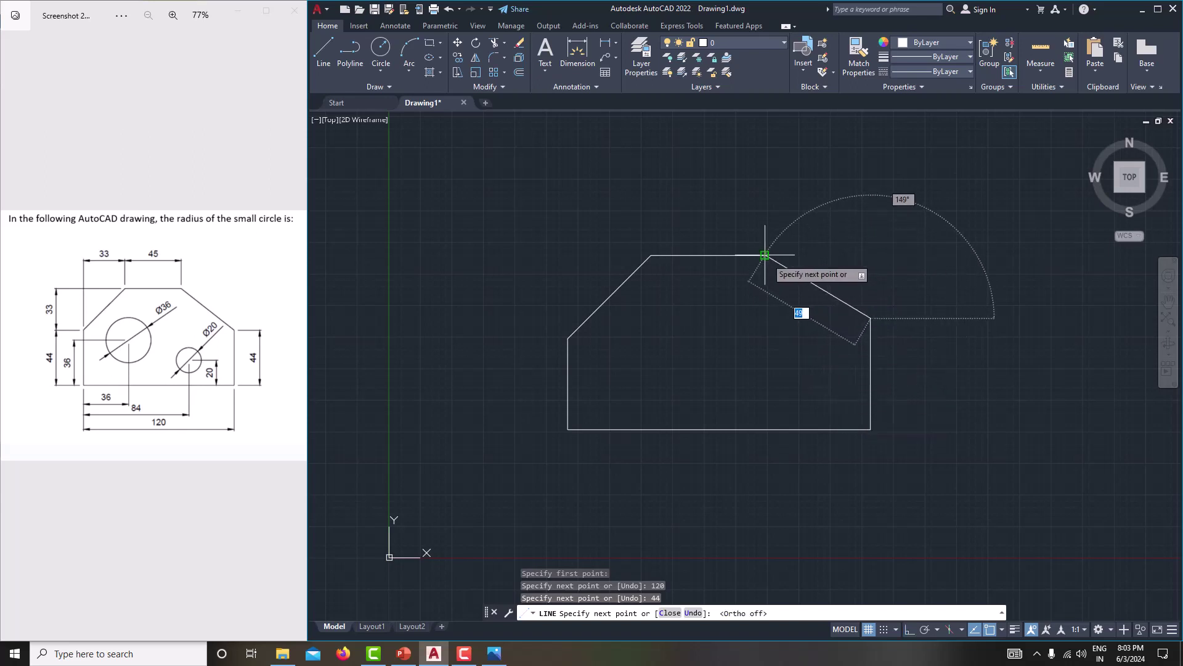
Step: With ortho off, close the outline with a diagonal from the right edge's upper end to the top edge's free end
key(F8)
right_click(912, 234)
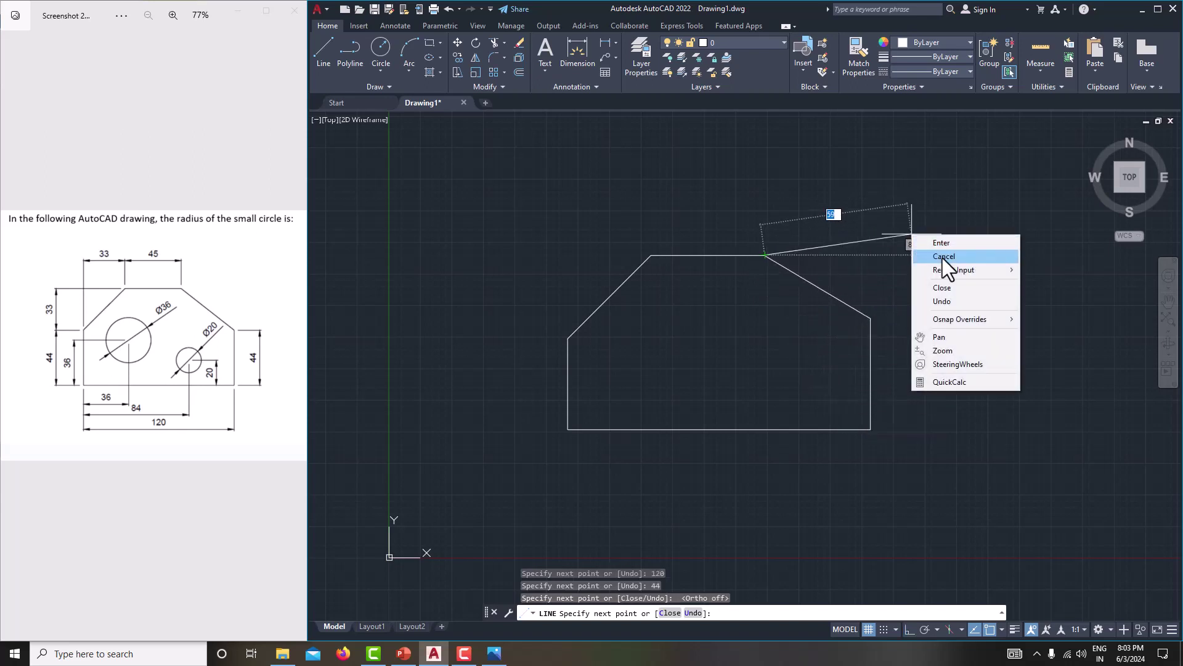
click(945, 258)
Step: With ortho on, draw construction lines from the outline's lower-left corner, 36 mm rightward and 36 mm upward, to locate the large circle's centre
middle_drag(866, 412, 852, 405)
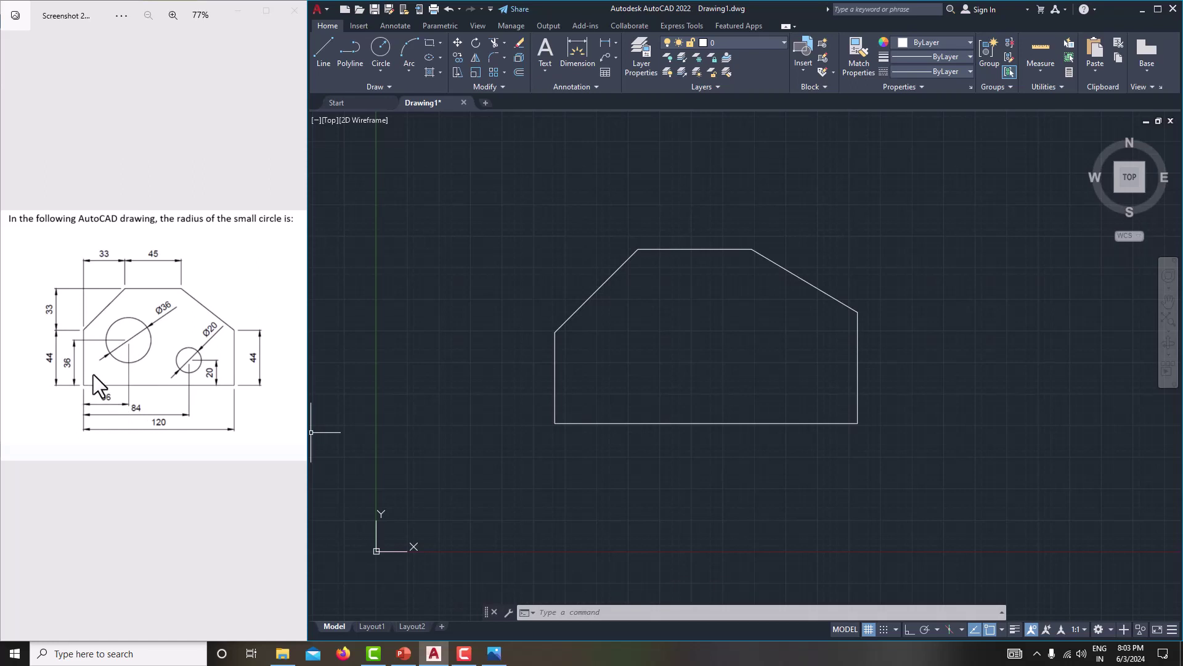
click(327, 54)
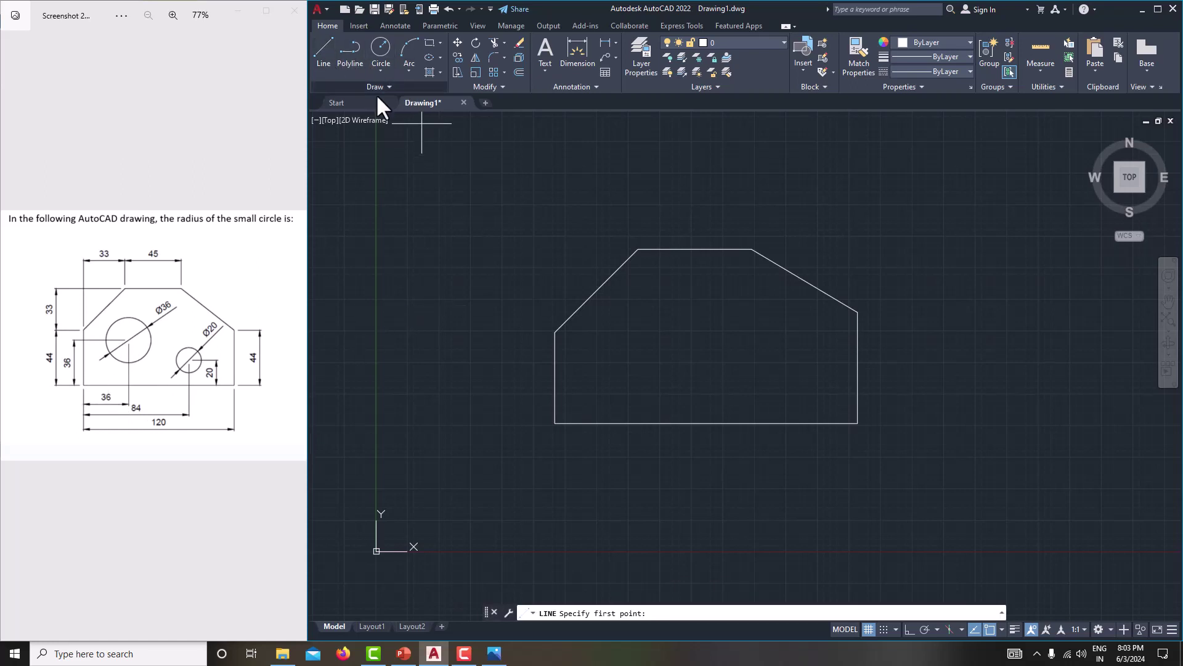
click(555, 423)
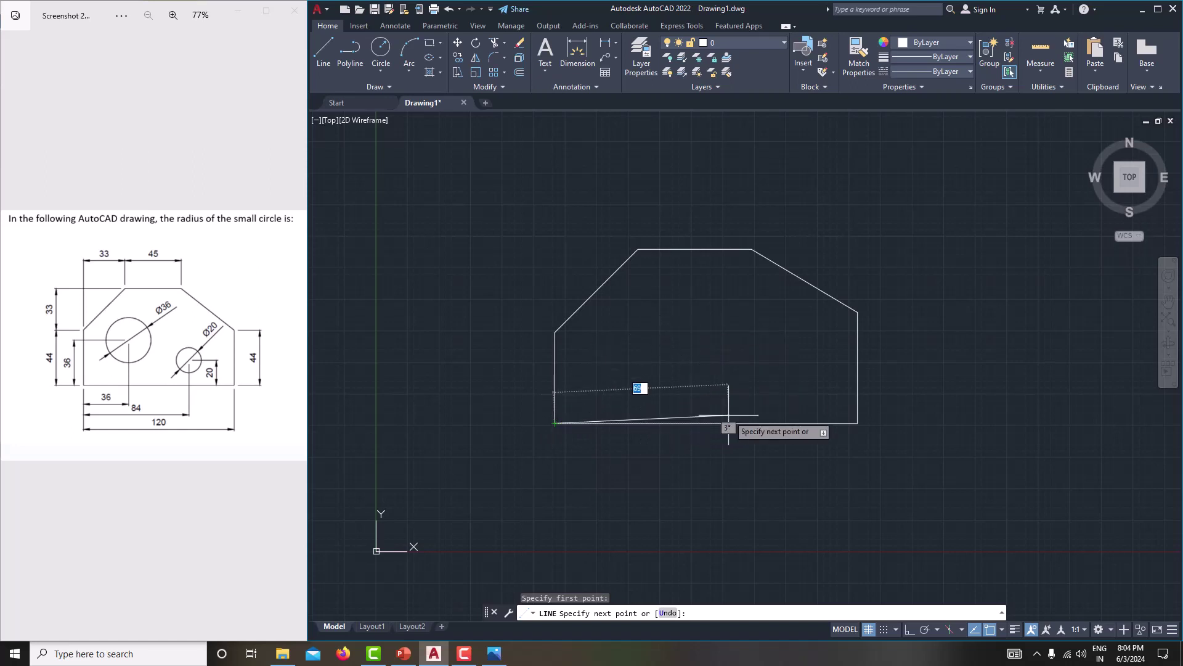
click(908, 629)
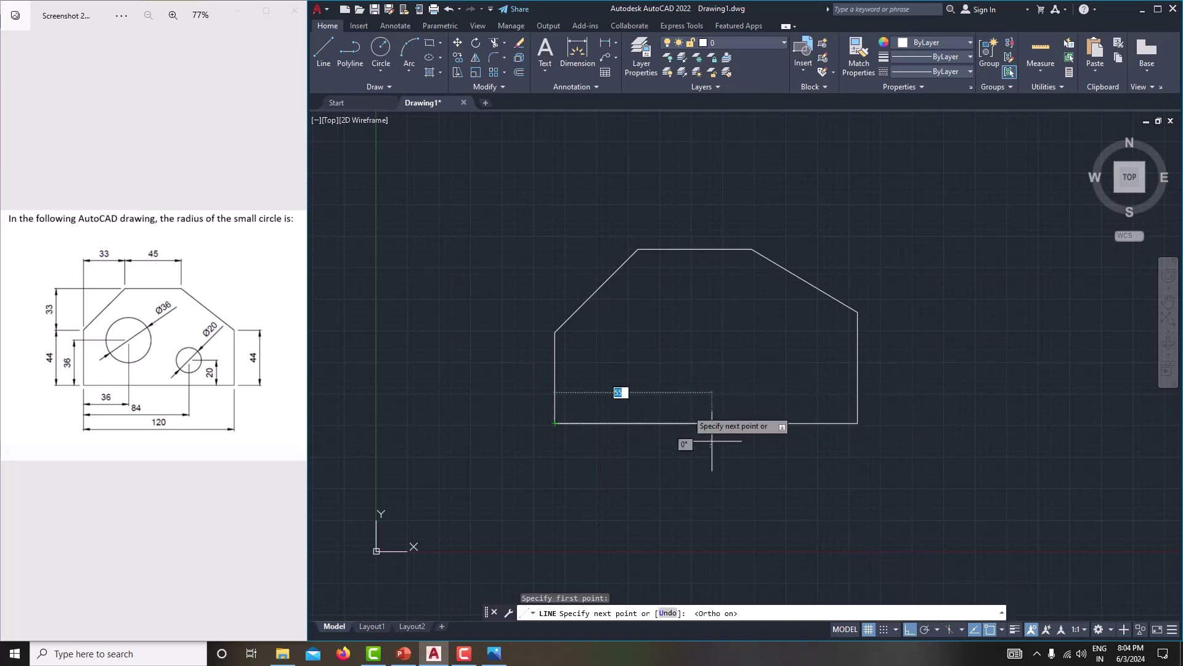
text(36)
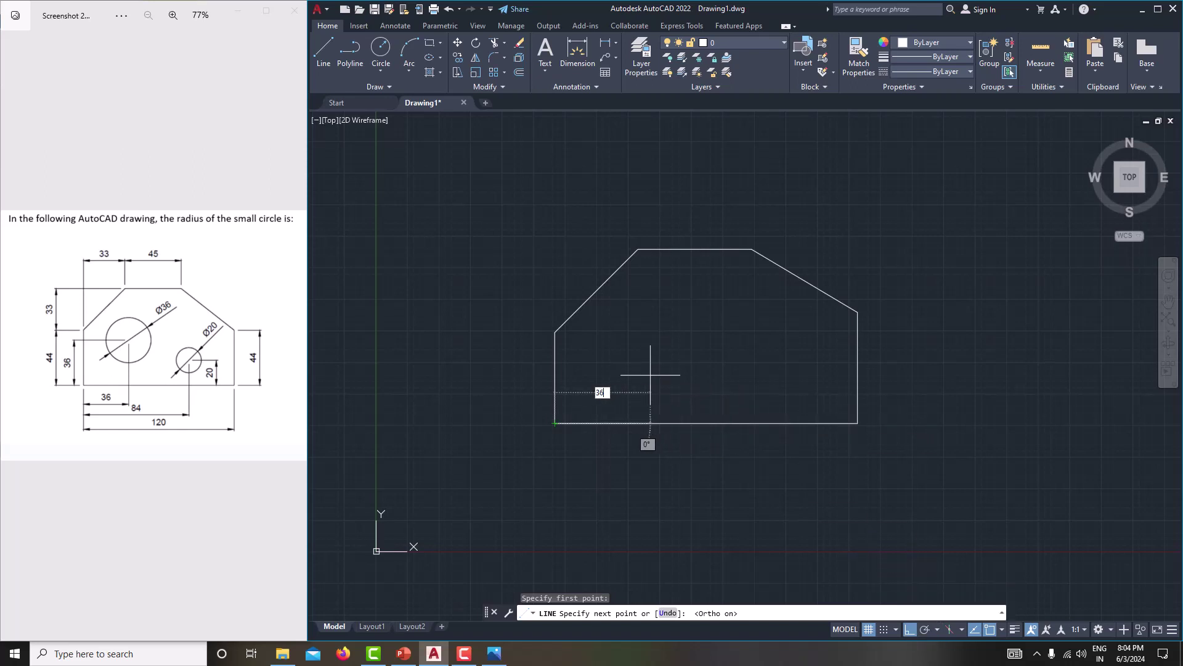
key(Return)
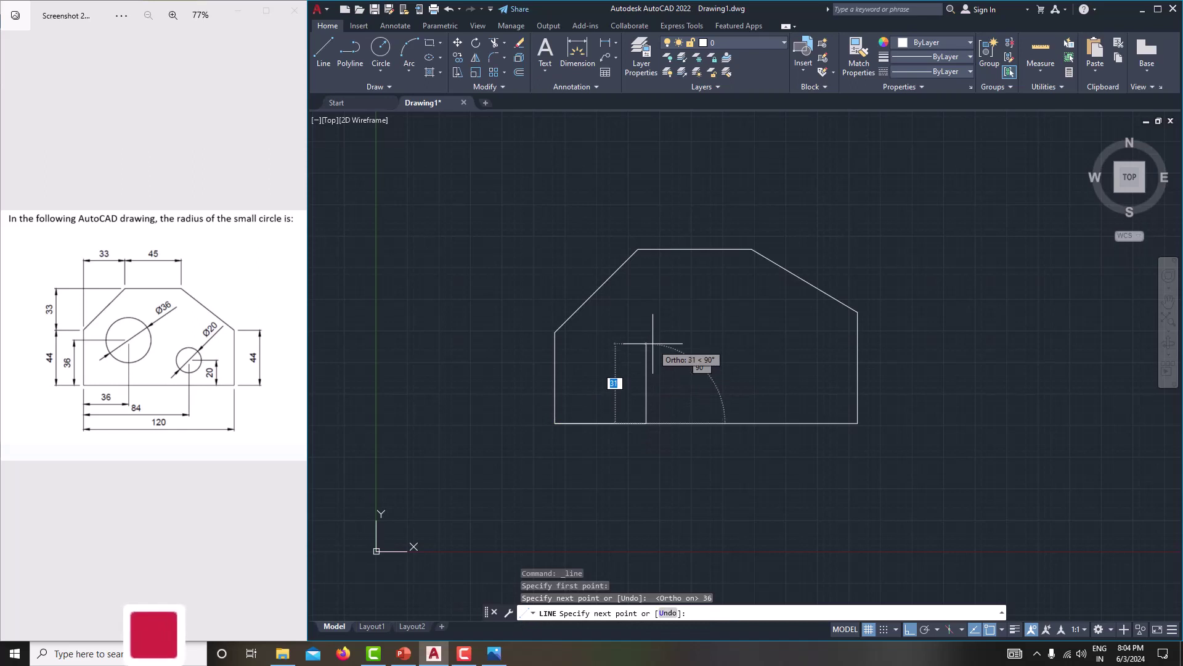
text(36)
key(Return)
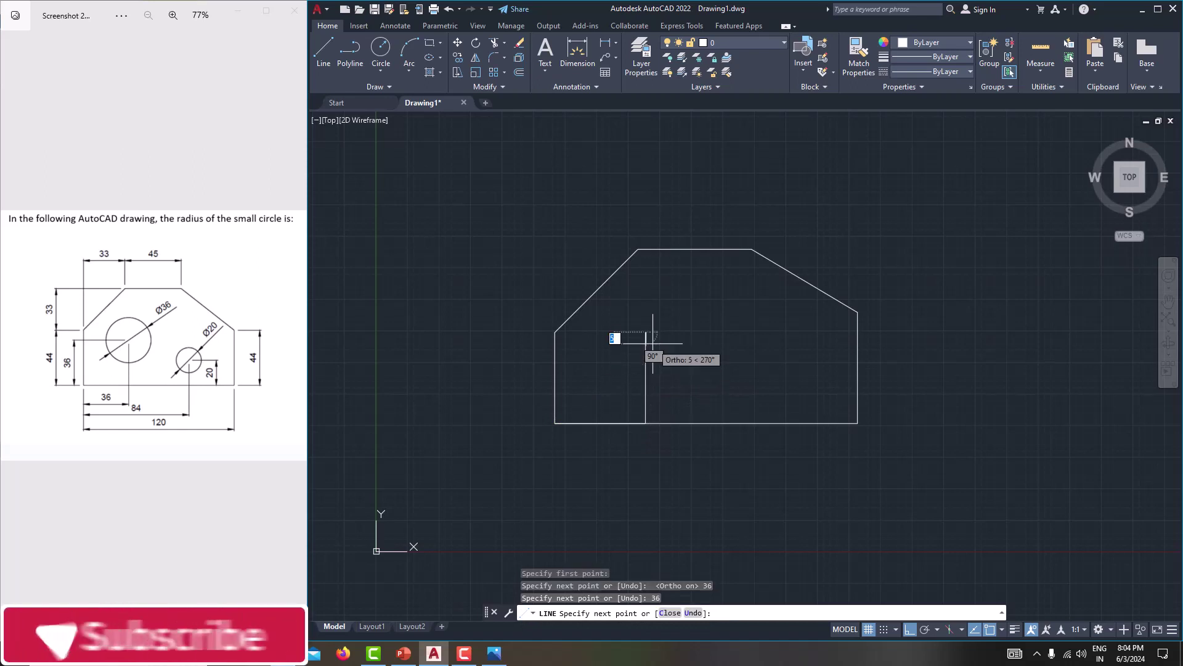
right_click(653, 343)
click(688, 364)
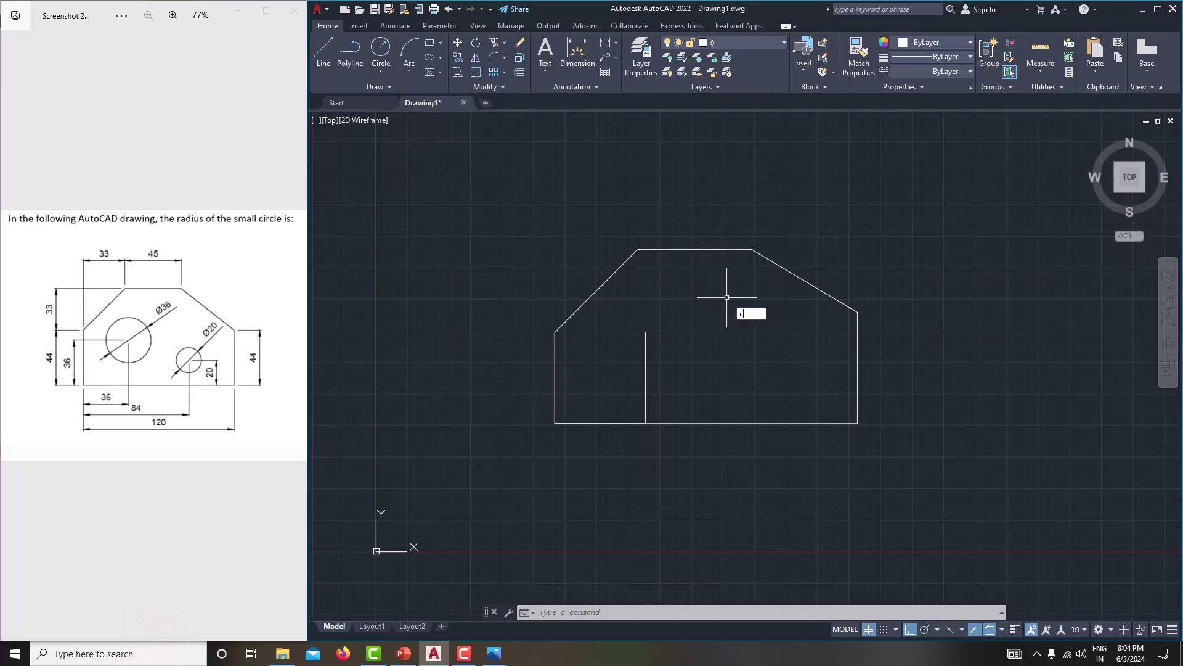
Step: Draw a 36 mm diameter circle centred on the upper end of the vertical construction line
key(Return)
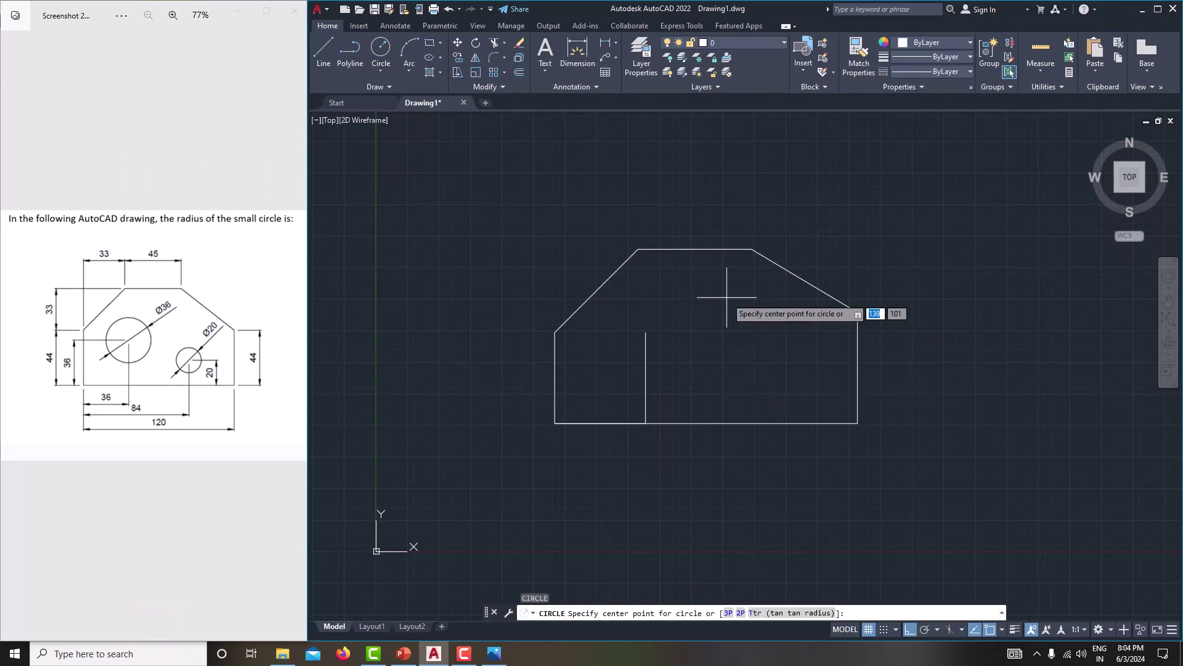
click(645, 332)
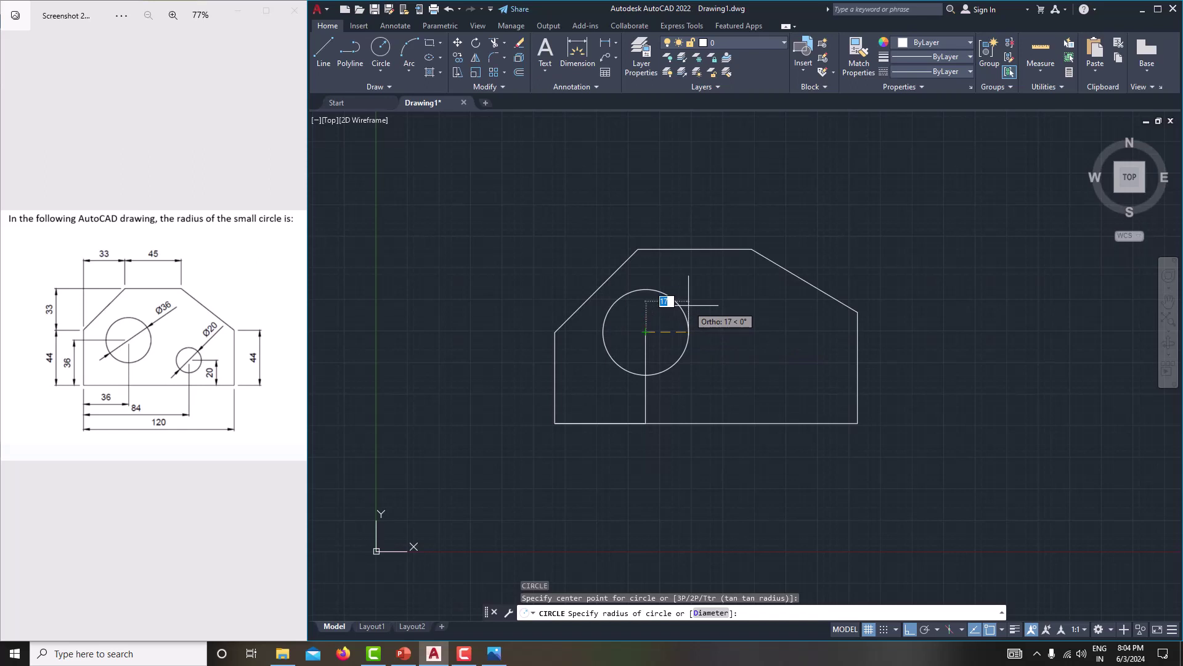
text(d)
key(Return)
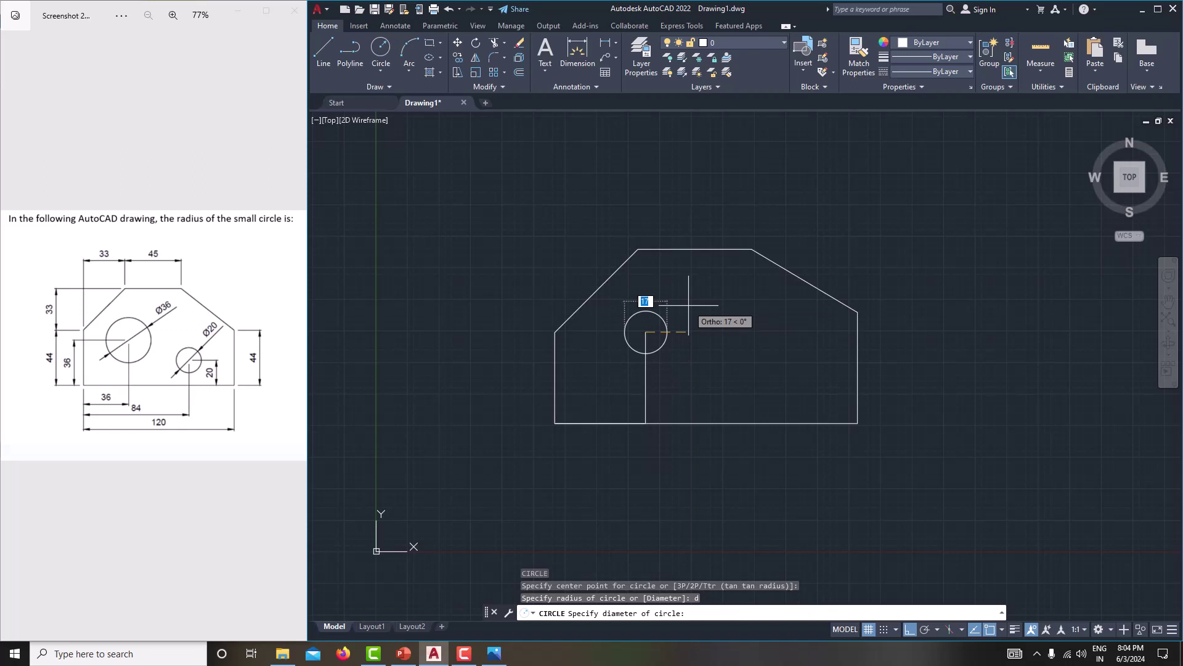
text(36)
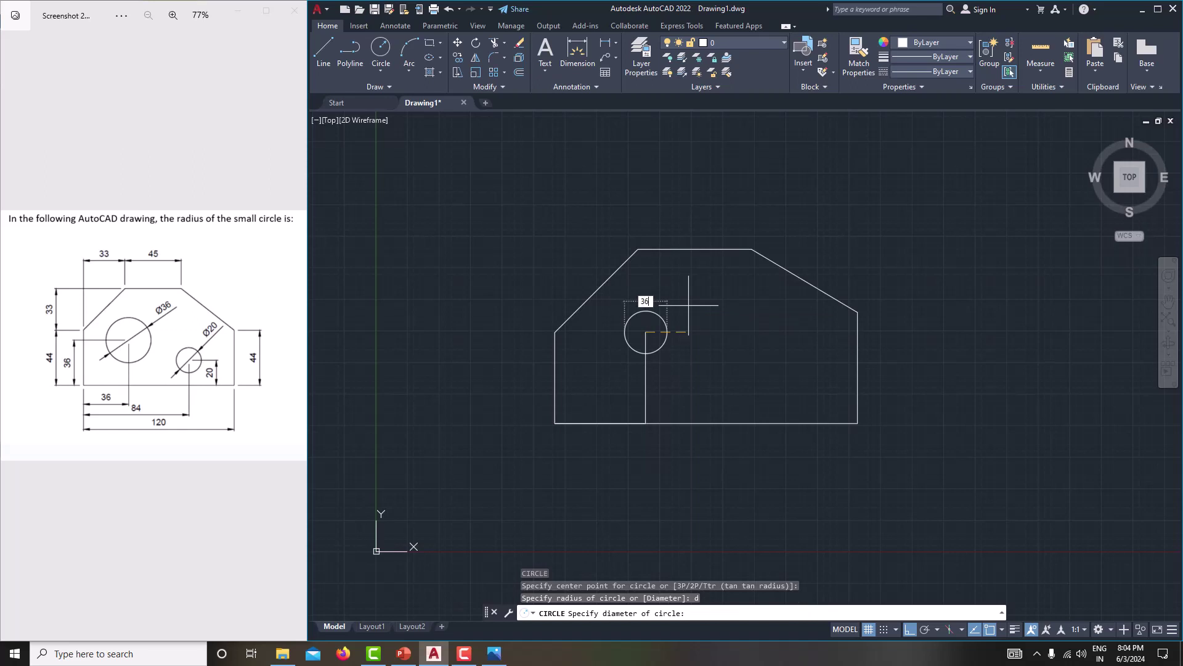
key(Return)
Step: Draw construction lines from the outline's lower-left corner, 84 mm rightward and 20 mm upward, to locate the small circle's centre
middle_drag(704, 328, 677, 324)
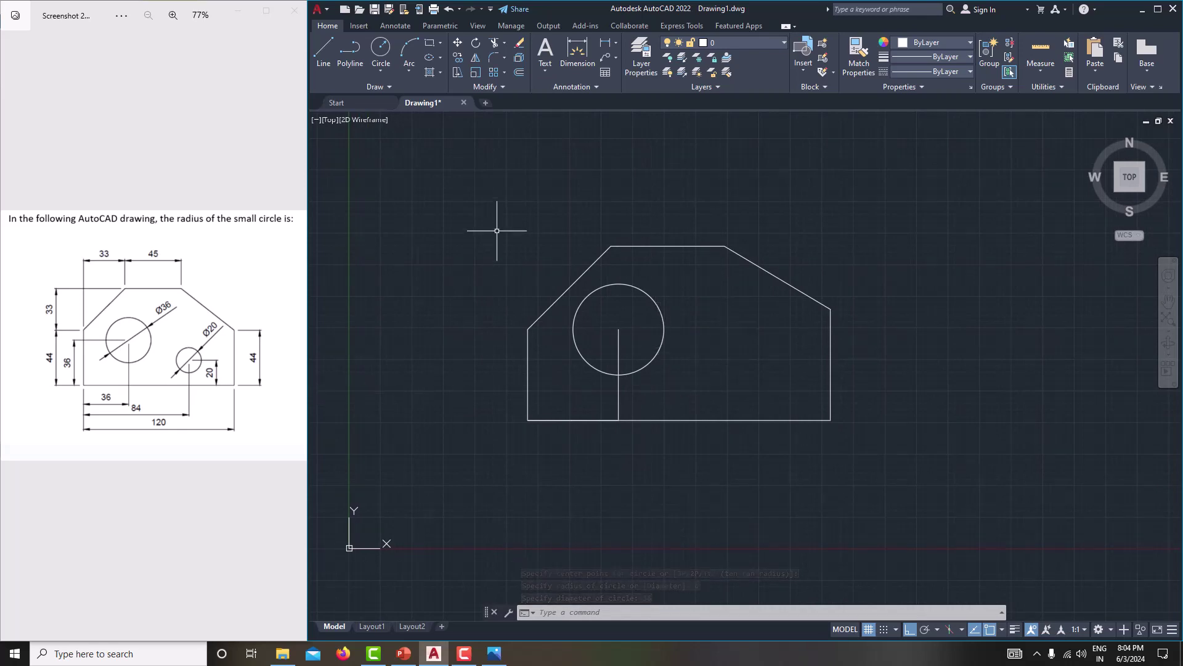
key(Return)
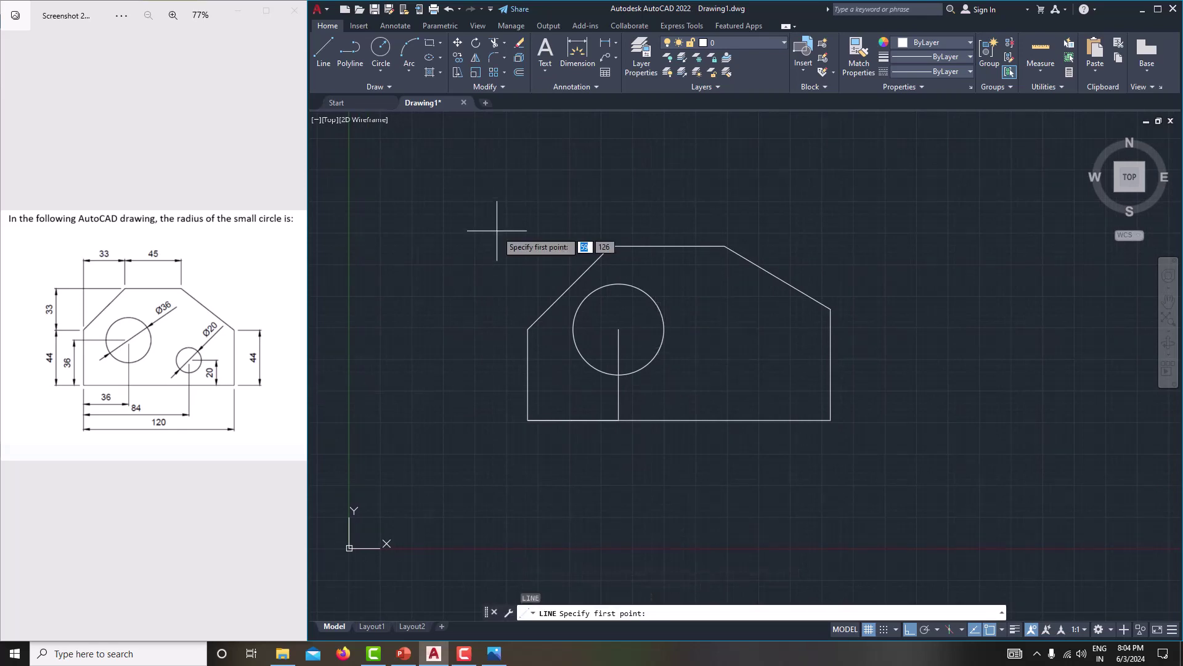
click(528, 420)
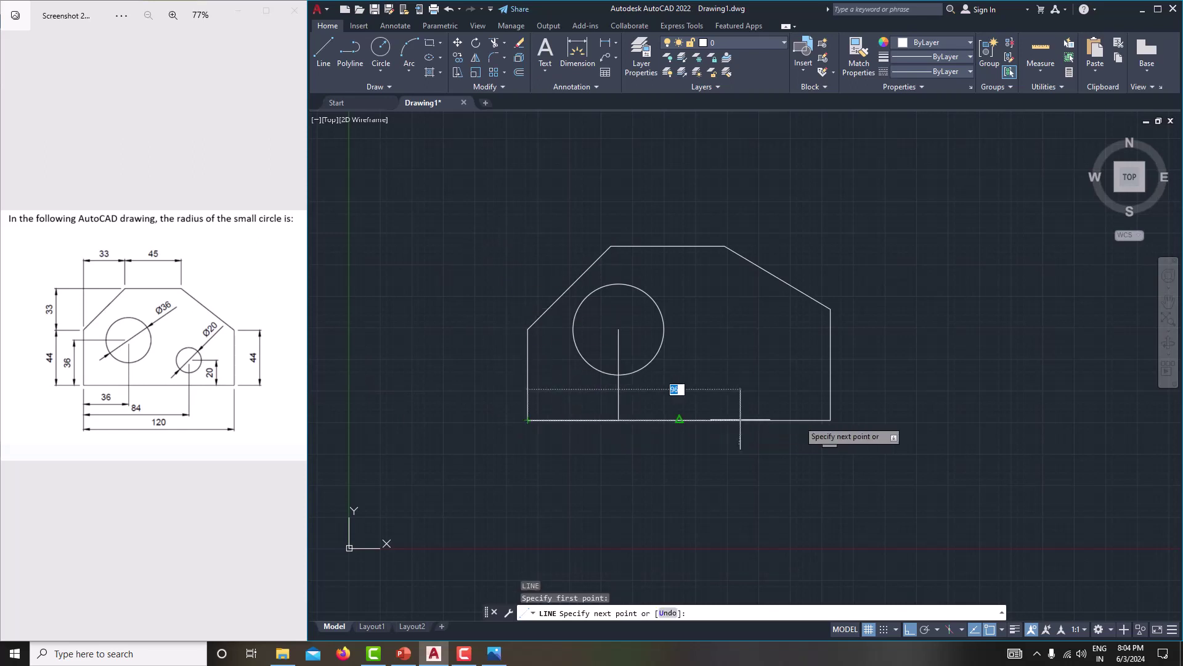
text(84)
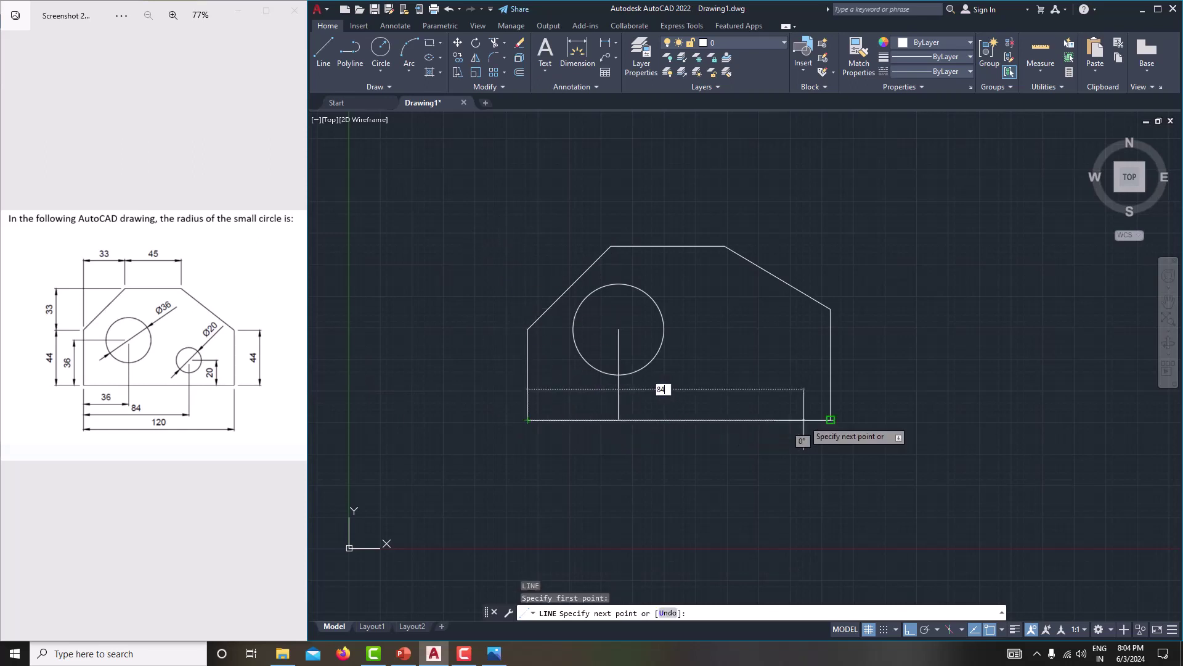
key(Return)
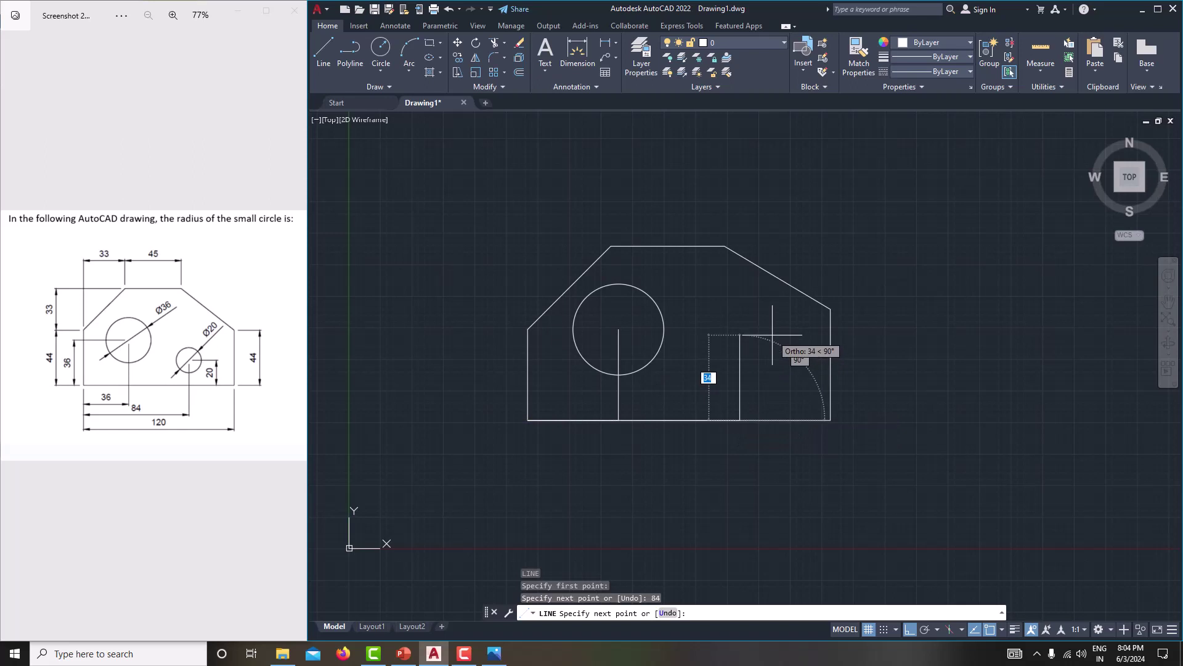
text(20)
key(Return)
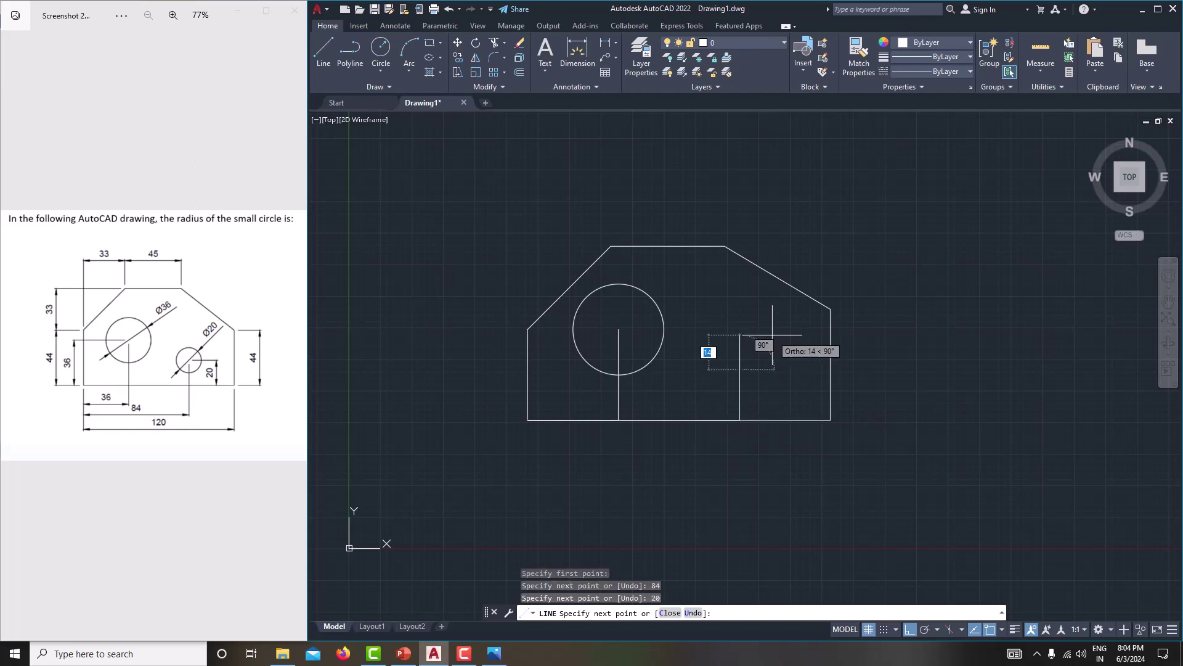
right_click(772, 336)
click(794, 354)
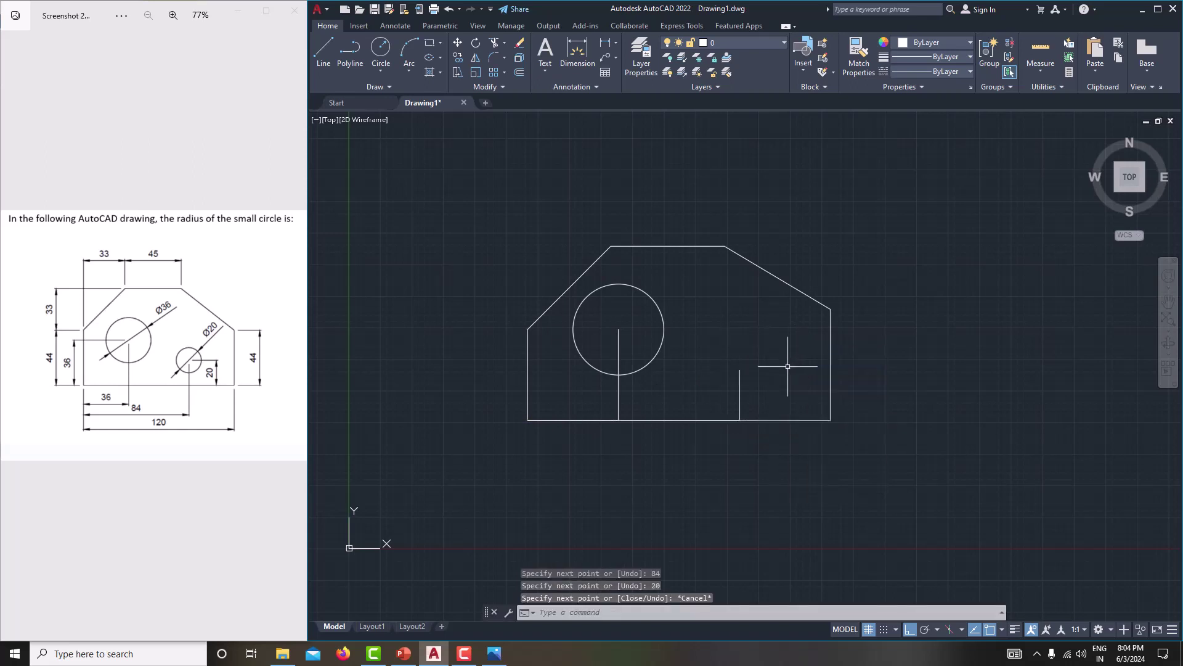
Step: Draw a 20 mm diameter circle centred on the upper end of the shorter vertical construction line
middle_drag(778, 377, 728, 370)
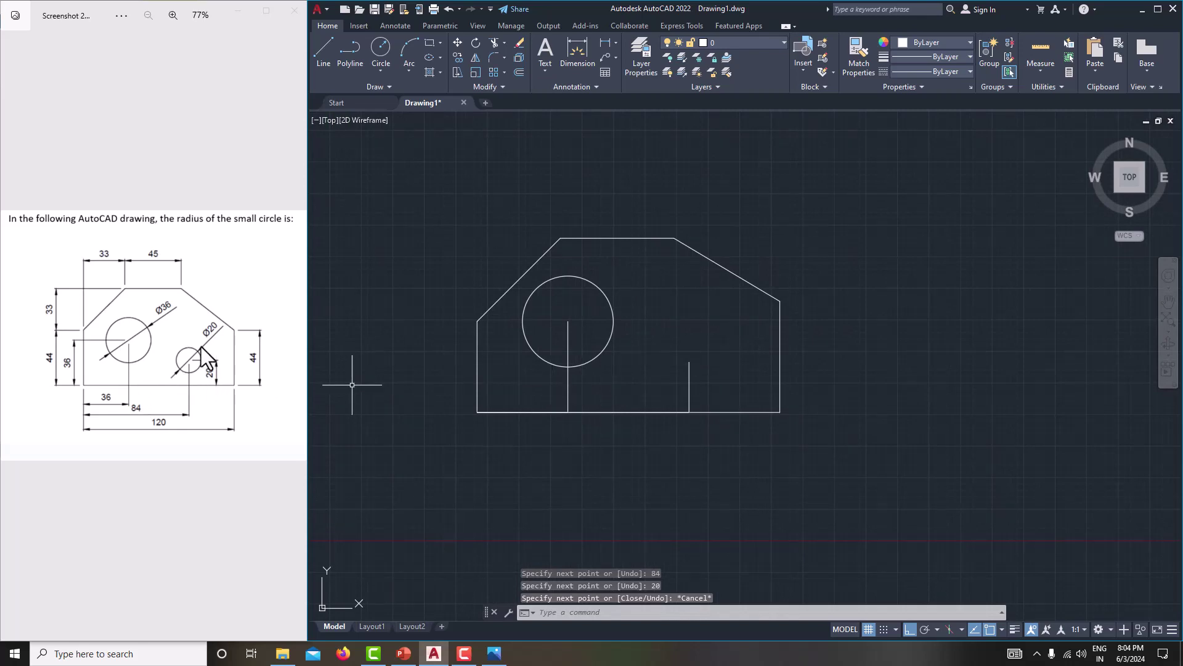
text(c)
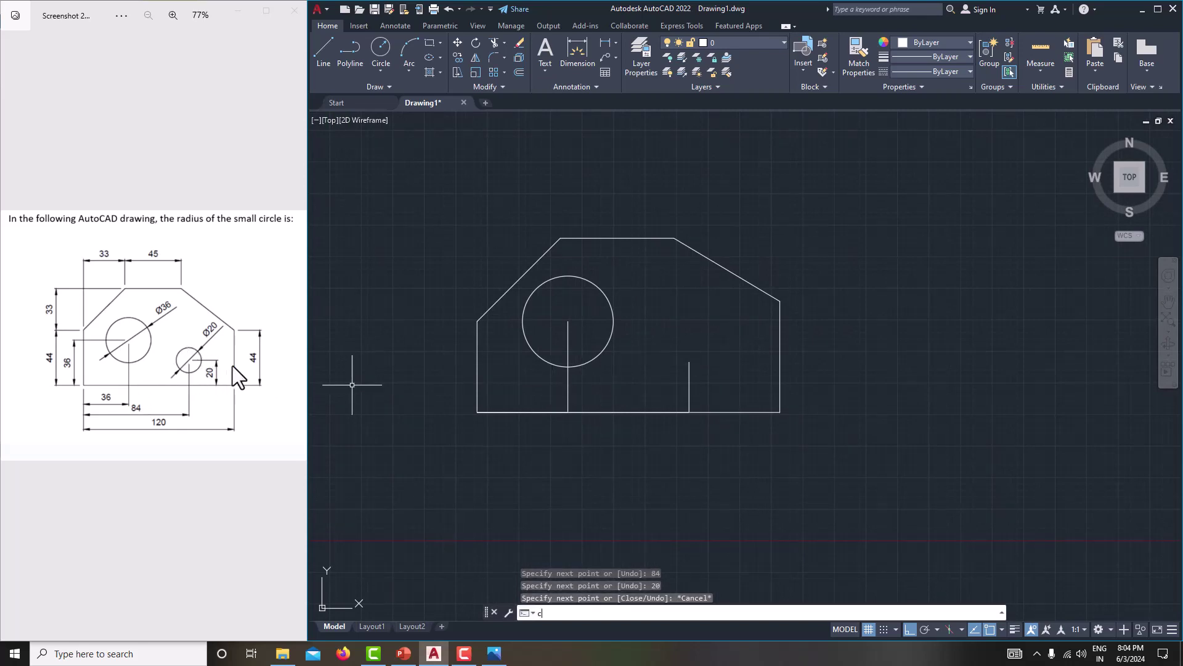
key(Return)
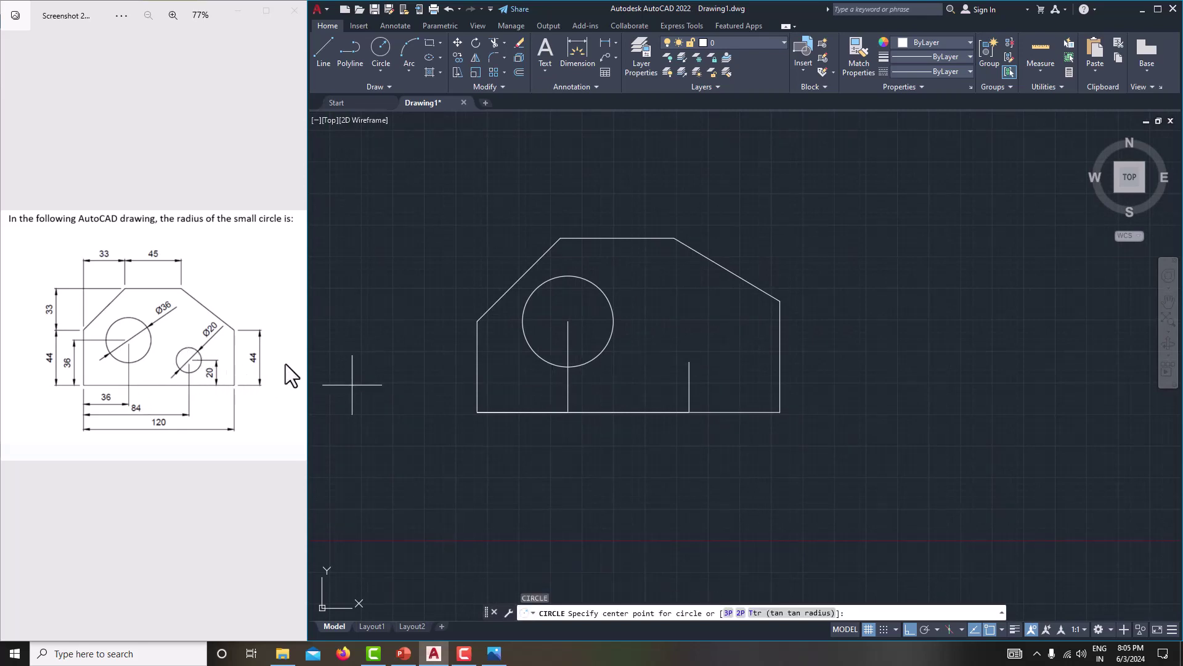
click(690, 362)
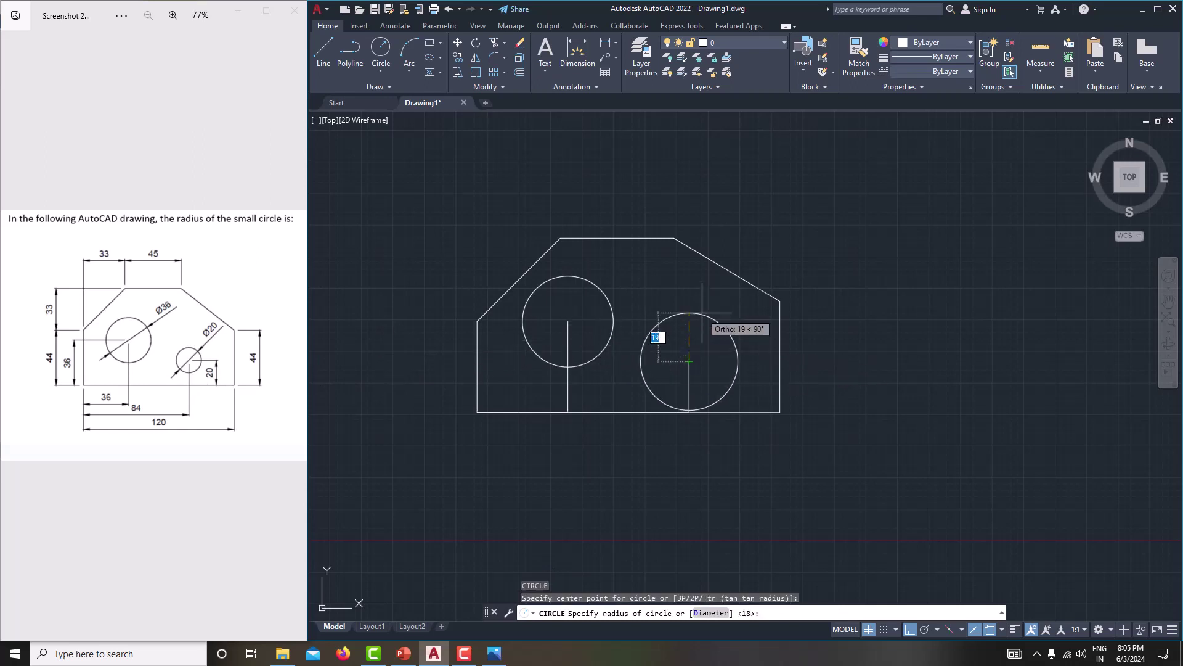
text(d)
key(Return)
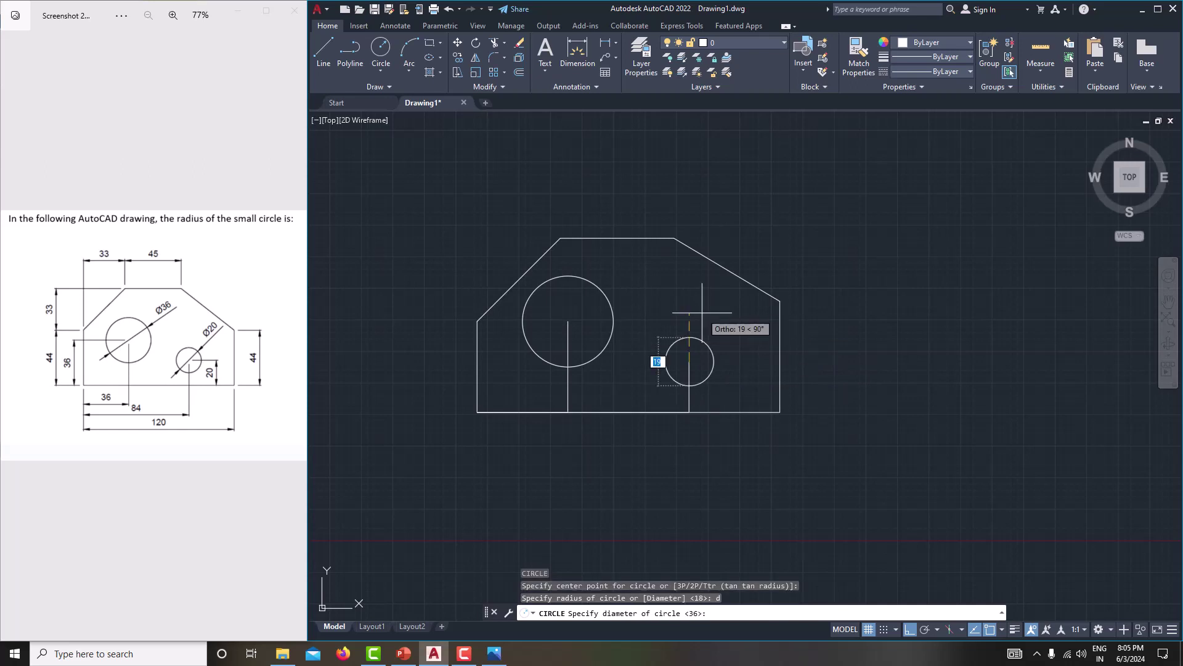
text(2)
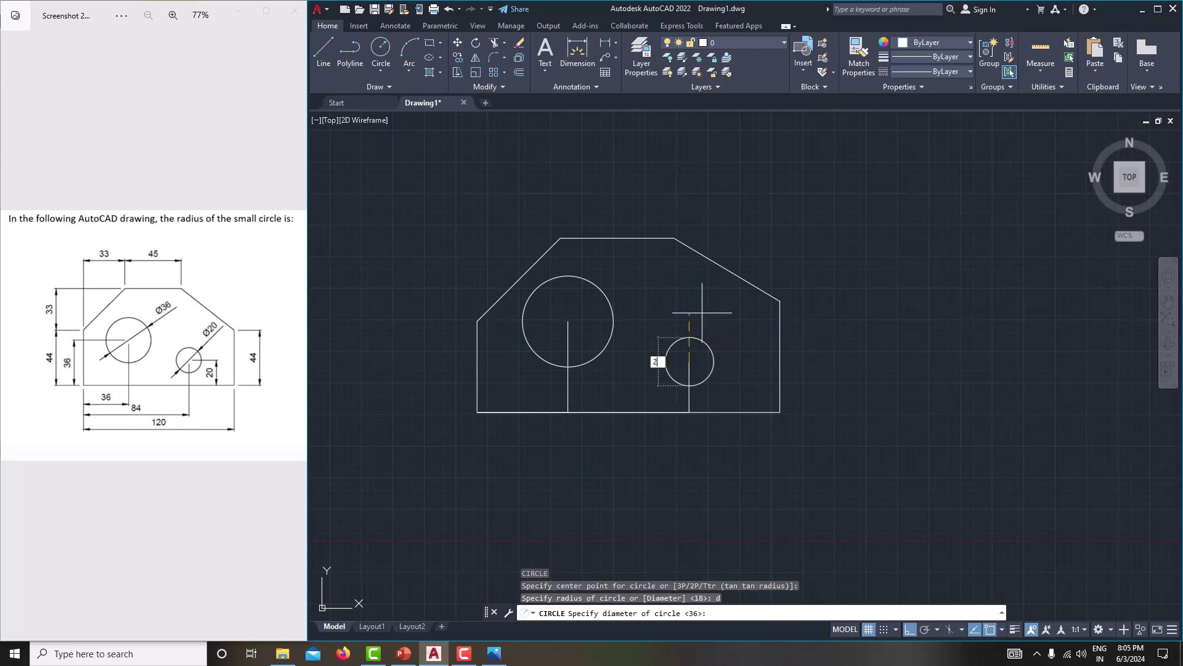
text(0)
key(Return)
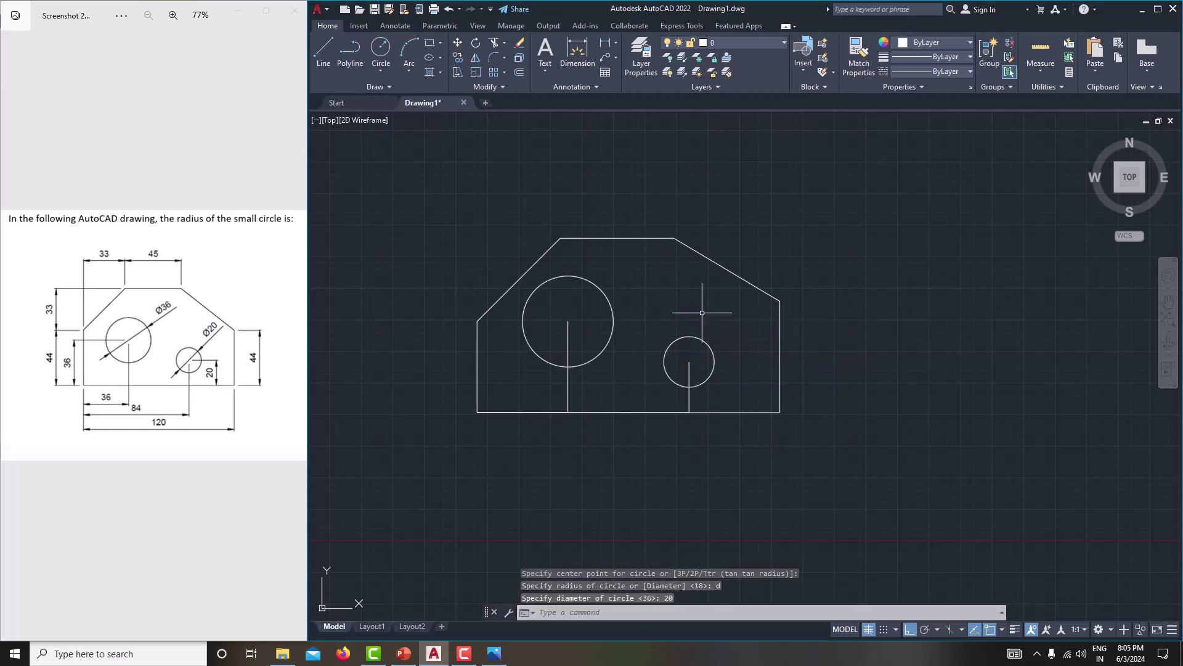
Step: Trim away the vertical construction lines inside and below both circles
middle_drag(727, 286, 729, 259)
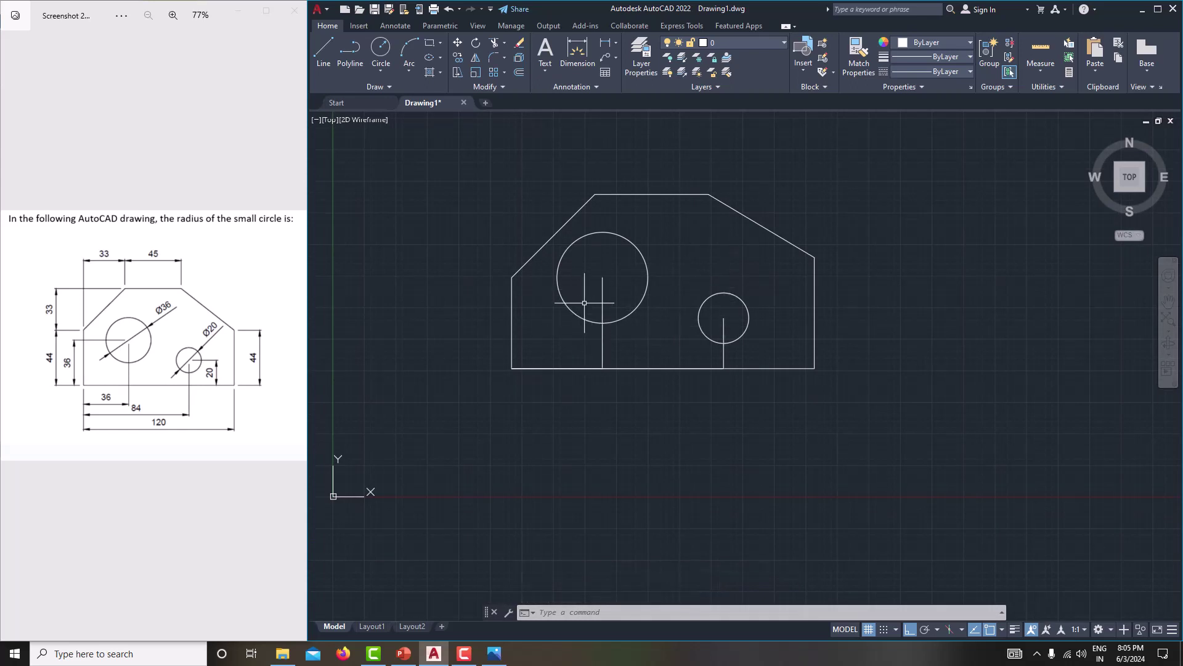
click(503, 43)
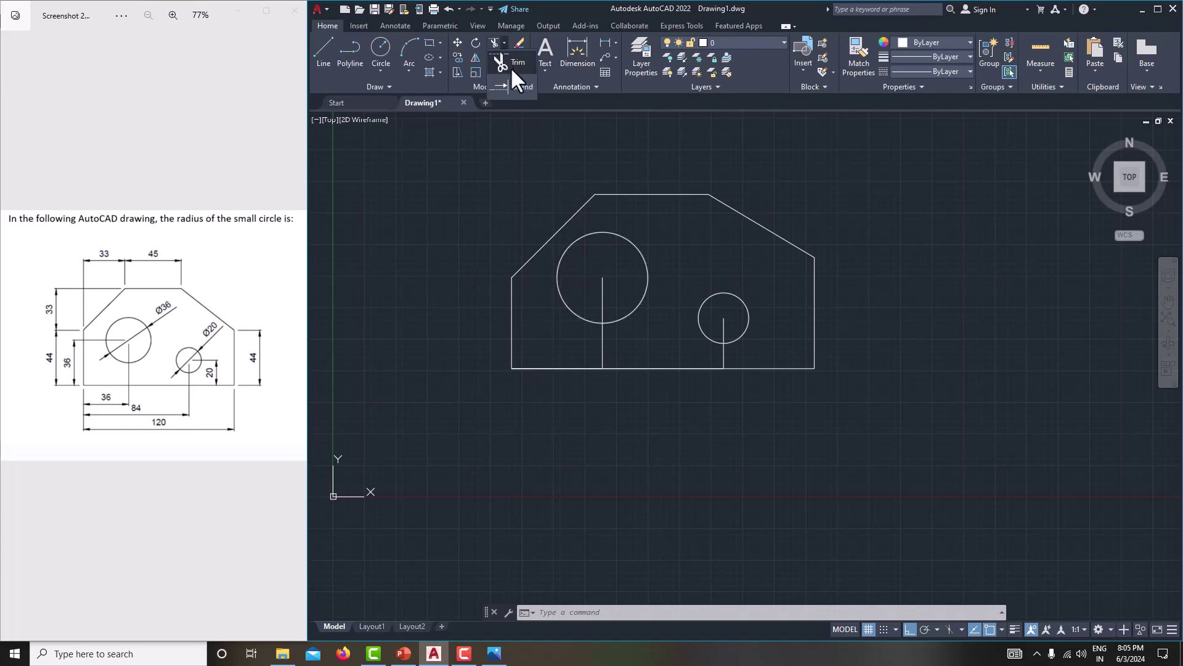
click(546, 188)
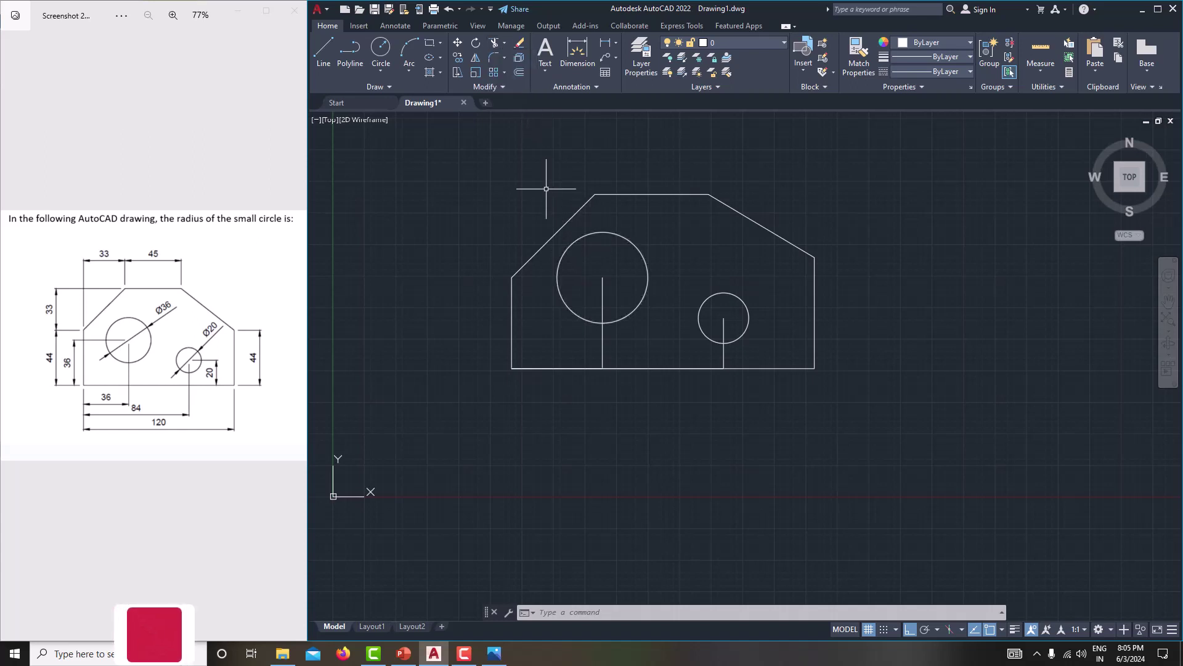
text(tr)
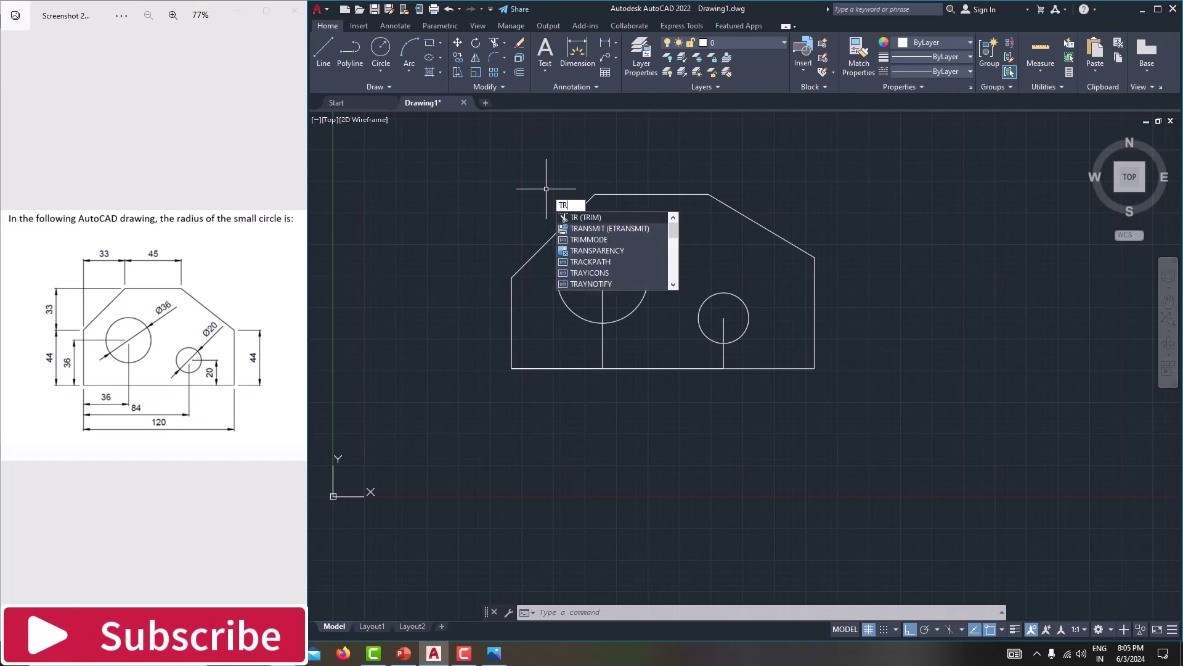
key(Return)
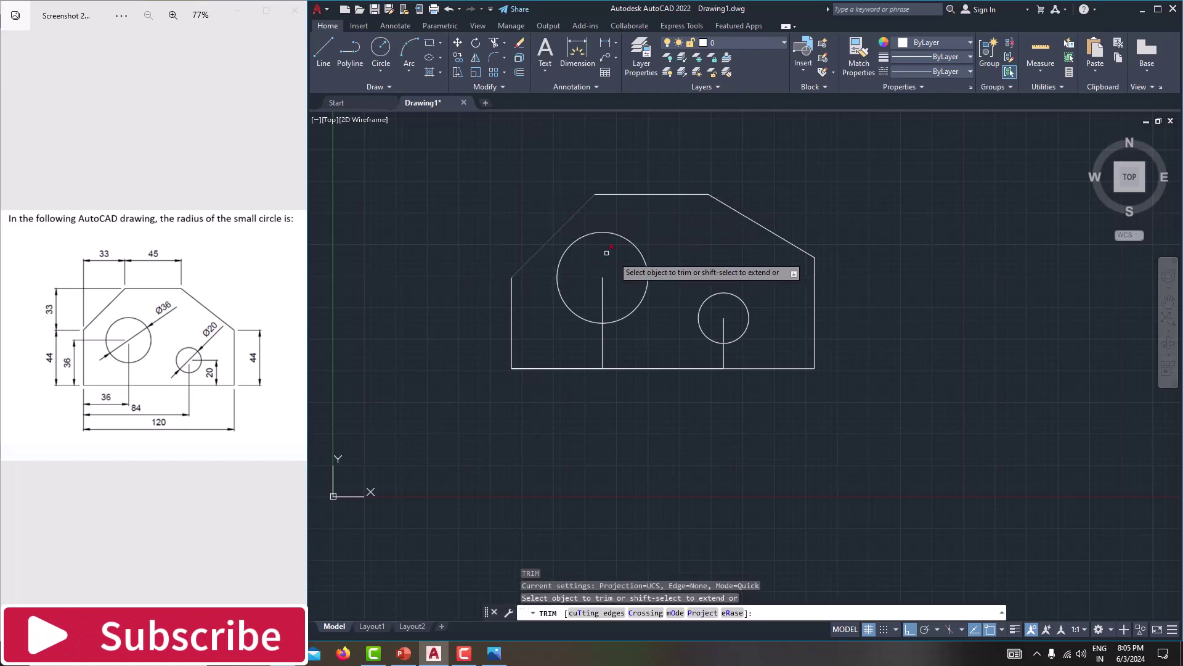
click(601, 290)
click(602, 341)
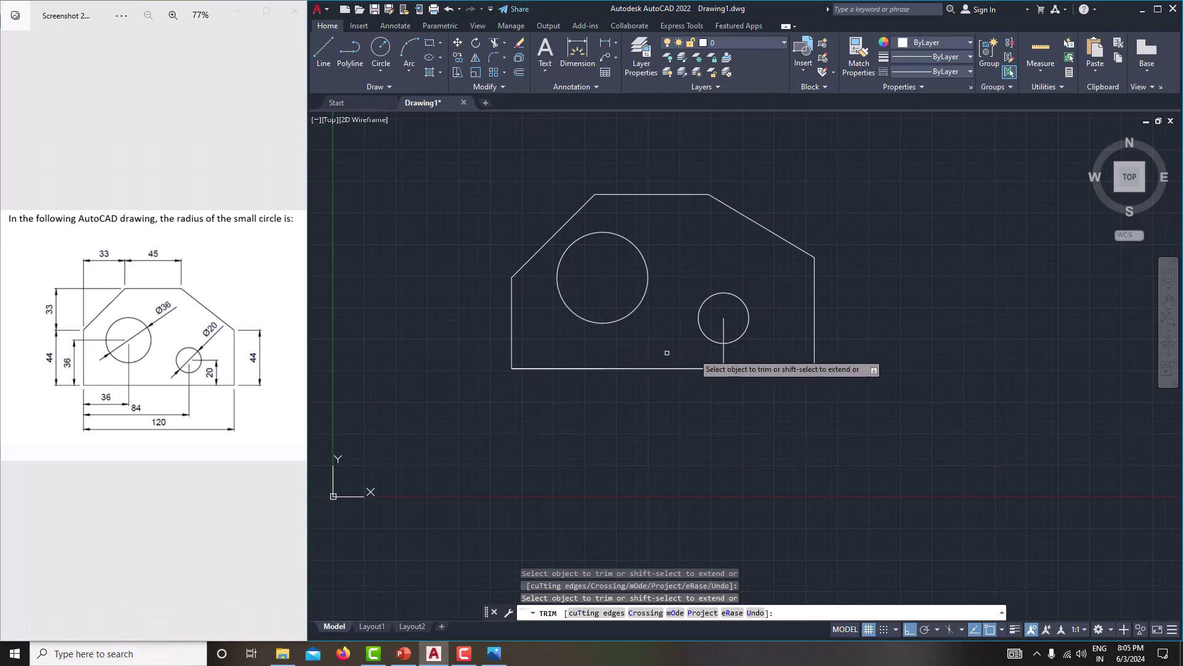
click(723, 351)
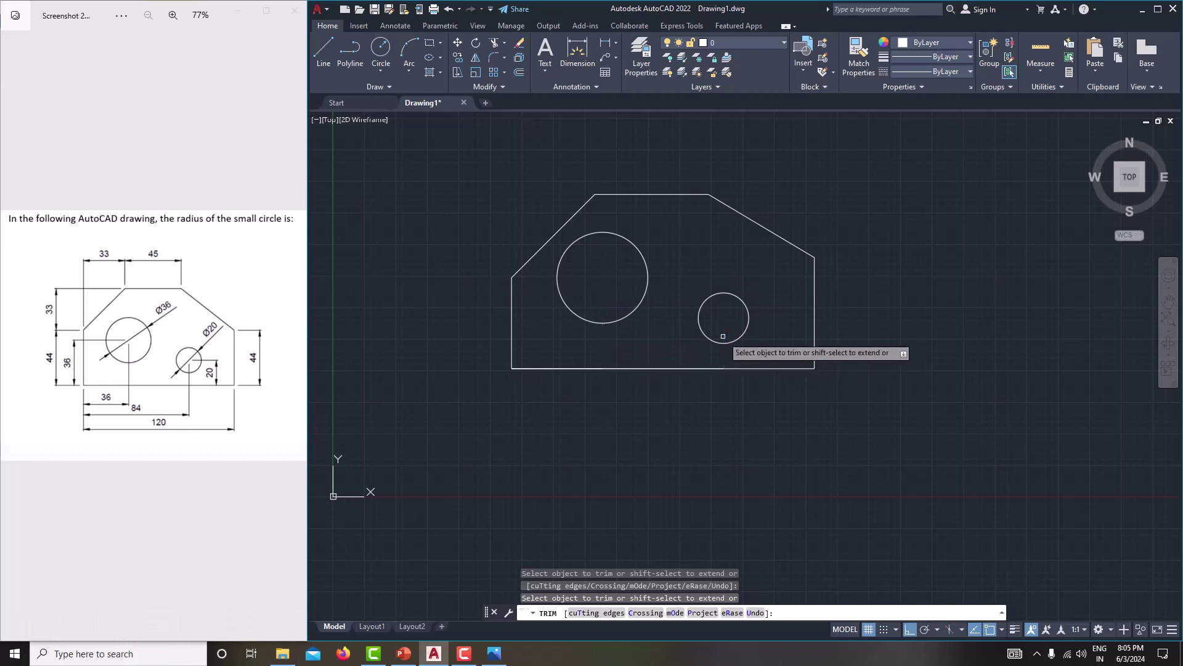
middle_drag(779, 346, 760, 355)
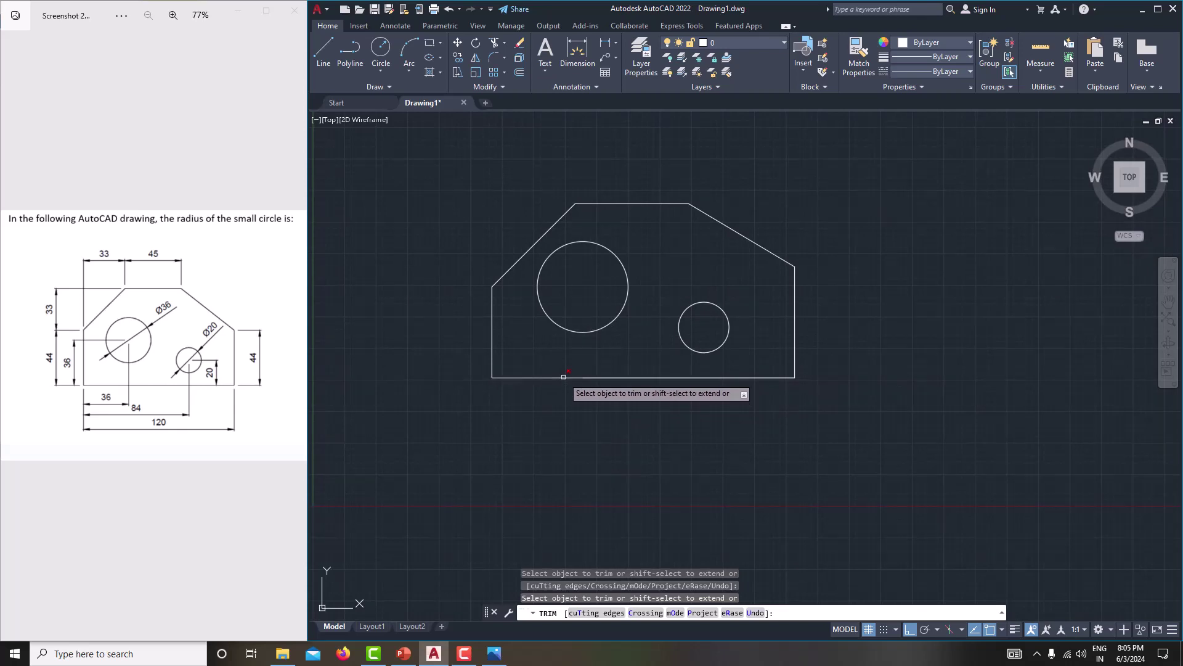
Step: Set the lineweight of the whole plate outline and both circles to 0.35 mm
middle_drag(659, 392, 683, 401)
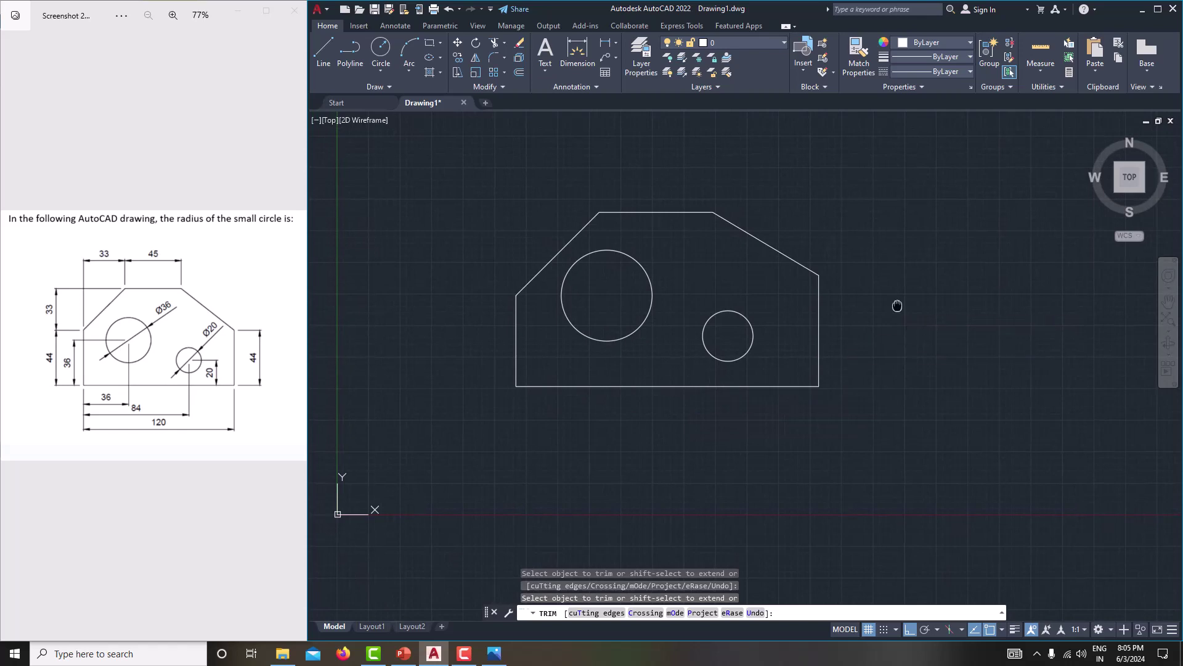
middle_drag(897, 305, 904, 317)
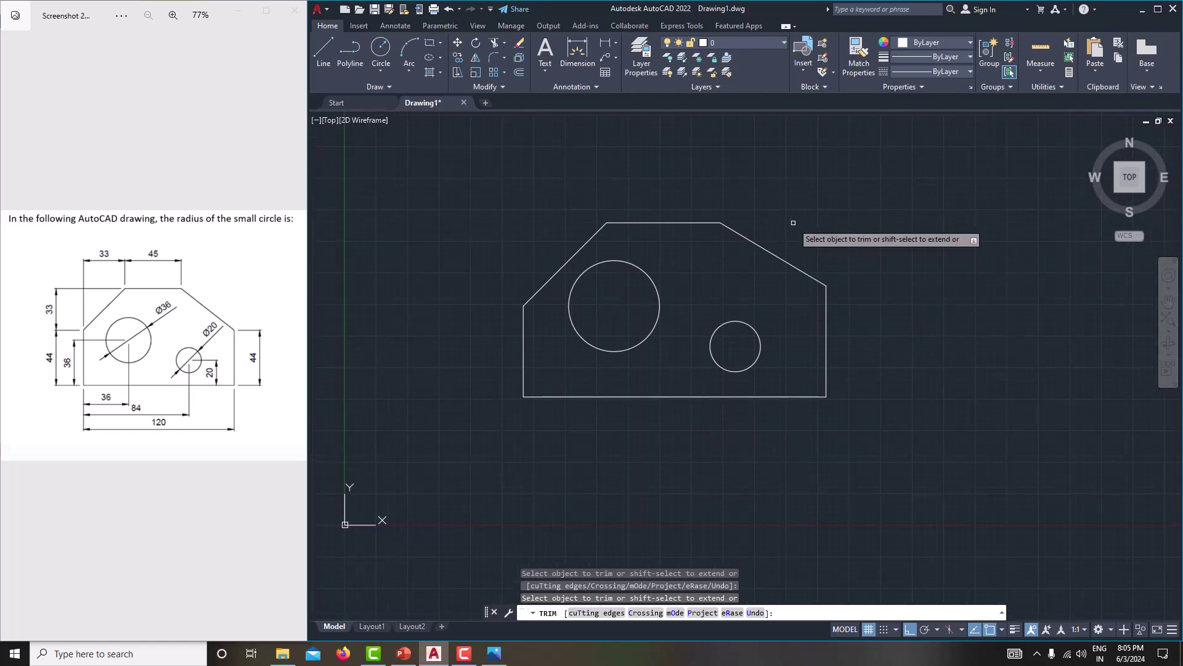
key(Escape)
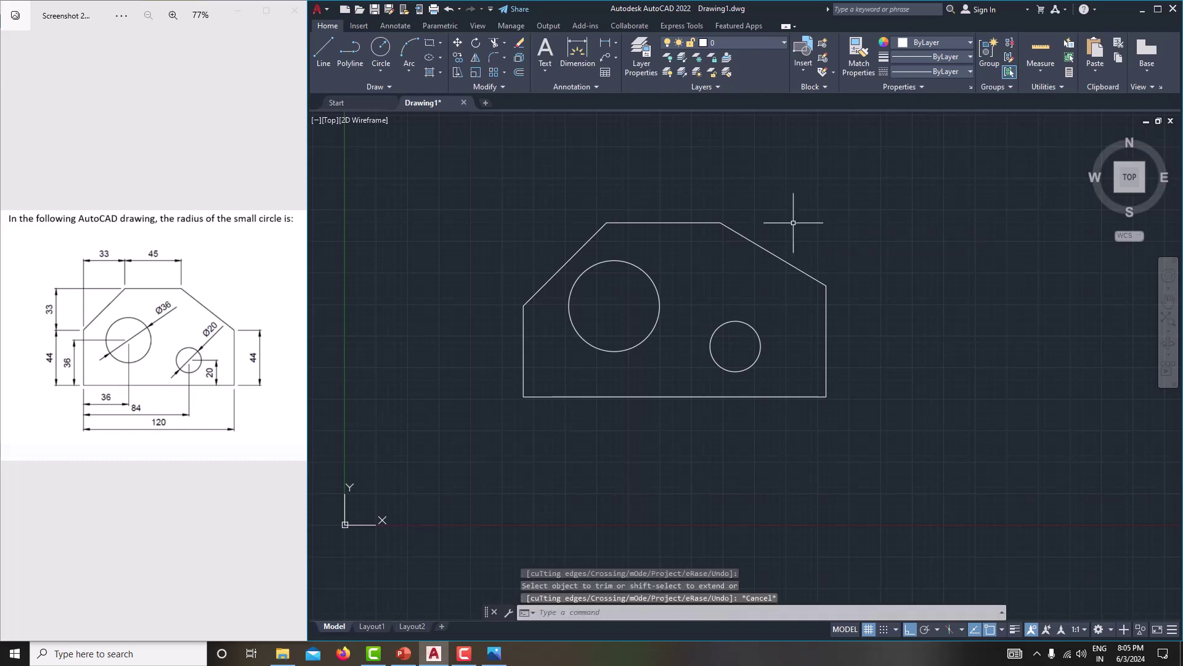
middle_drag(793, 223, 774, 228)
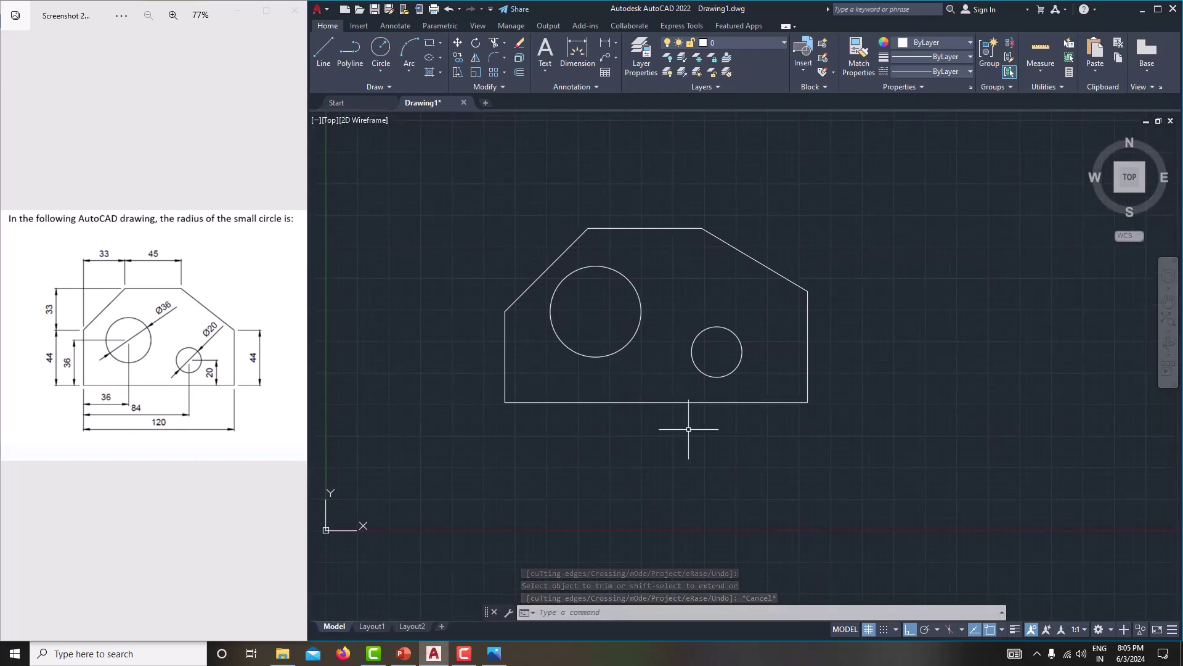
click(437, 176)
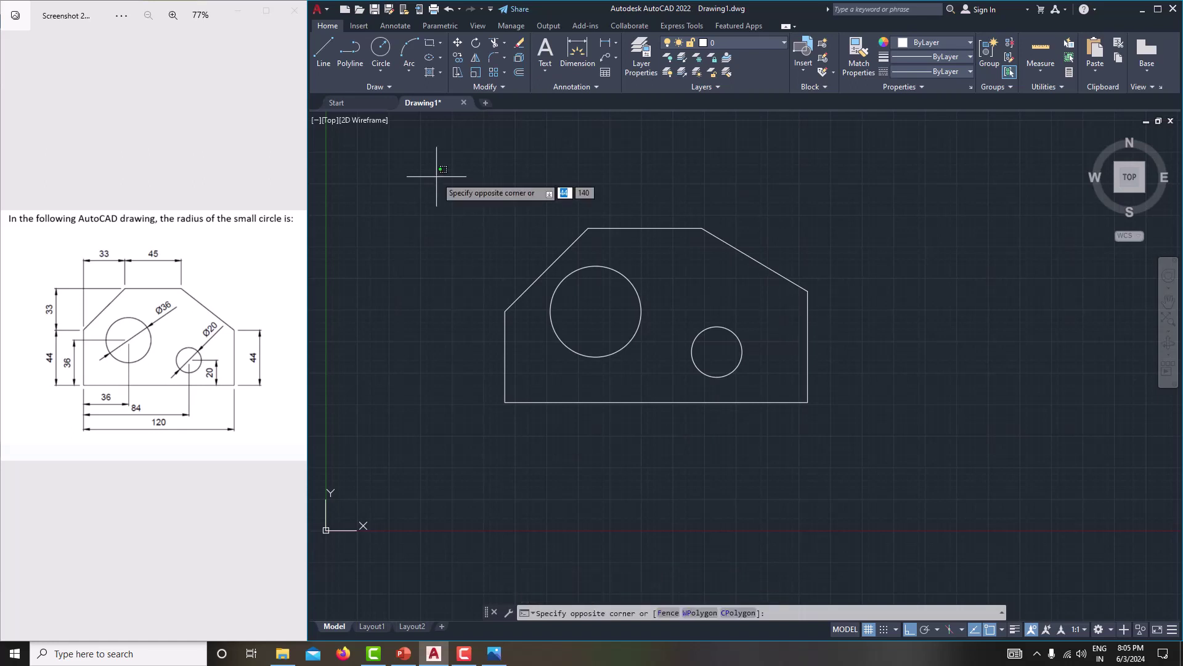
click(898, 461)
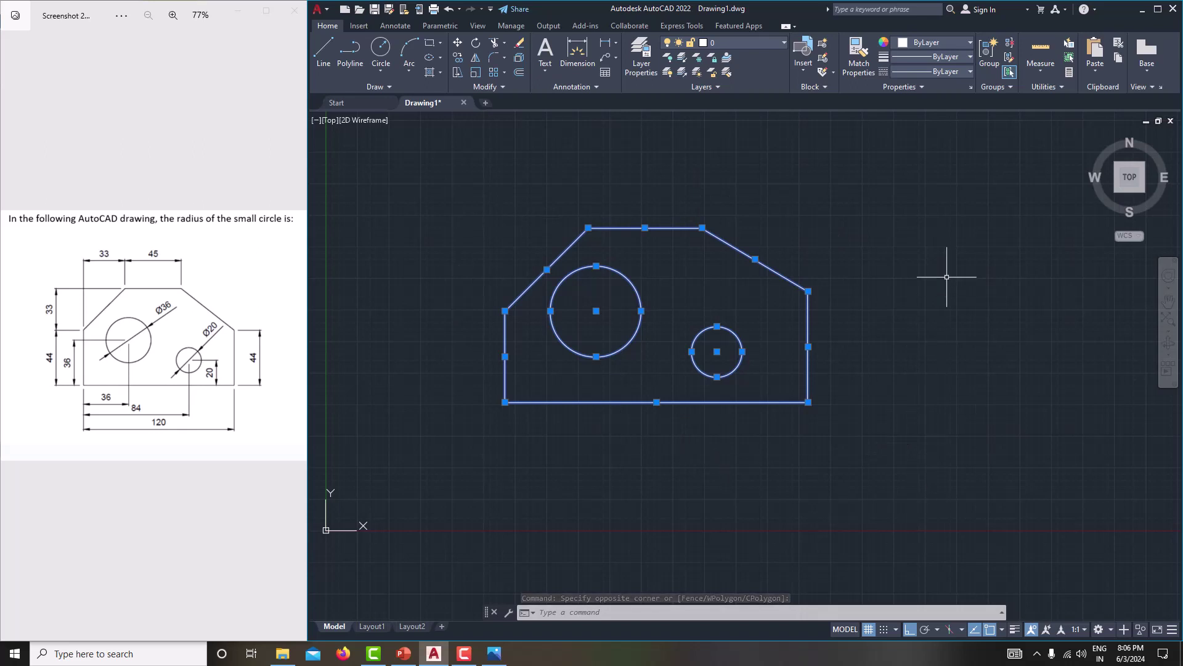
click(934, 58)
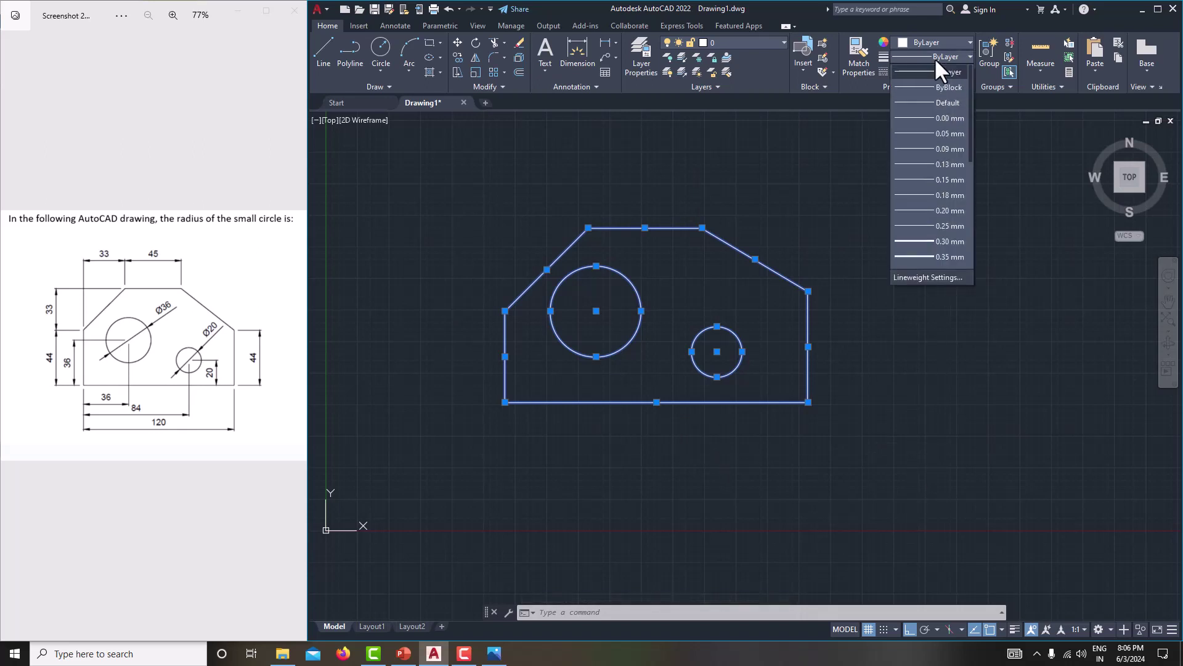
click(943, 256)
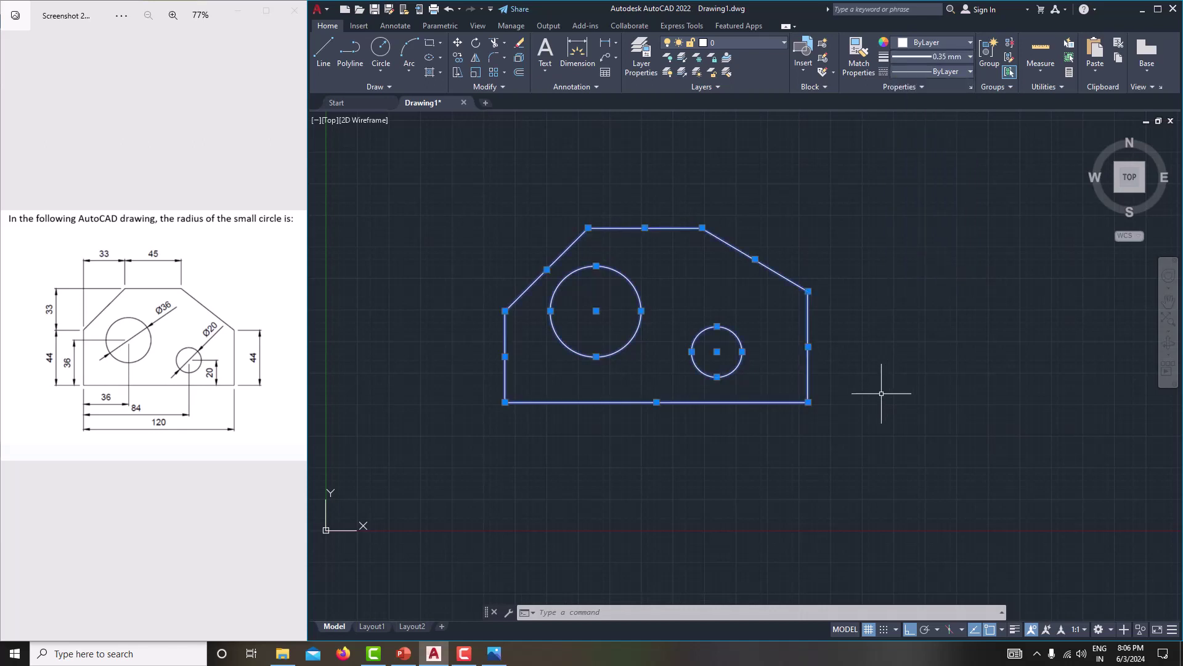
key(Escape)
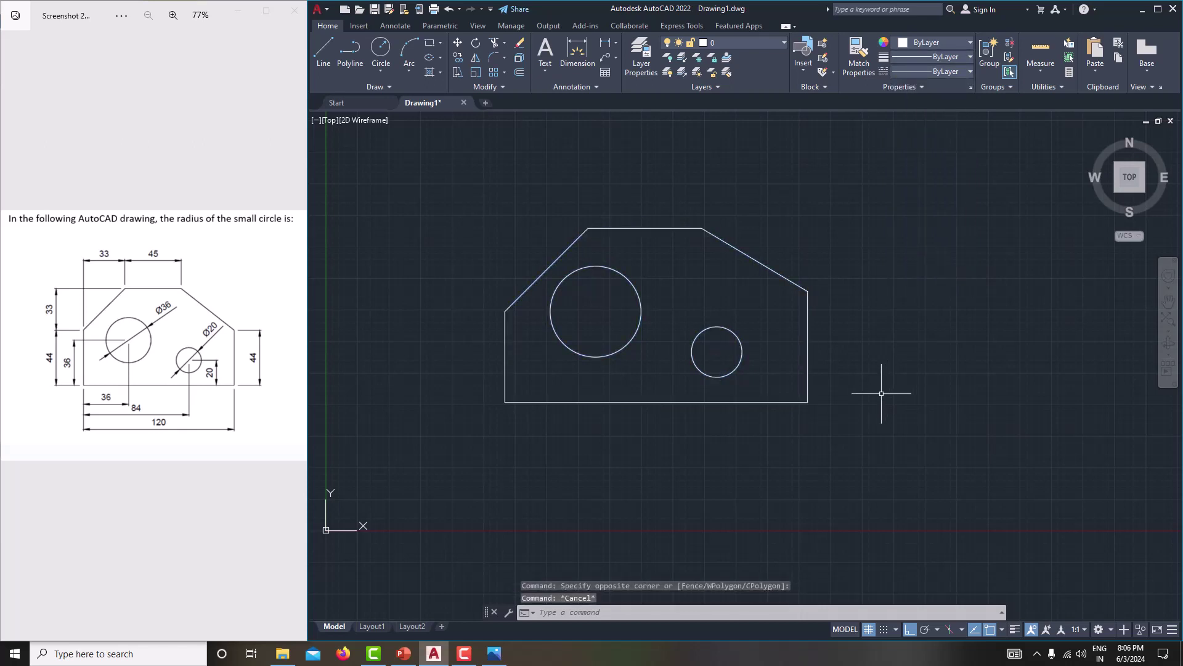
Step: Turn on the lineweight display for the drawing
middle_drag(882, 393, 860, 383)
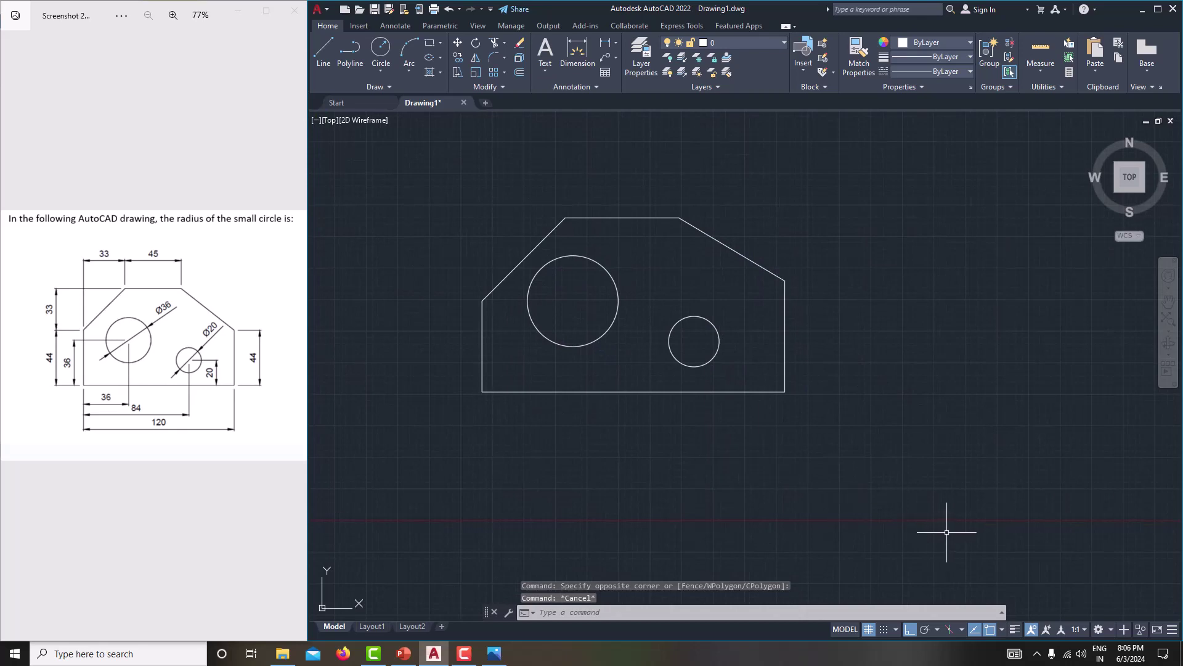
click(1015, 628)
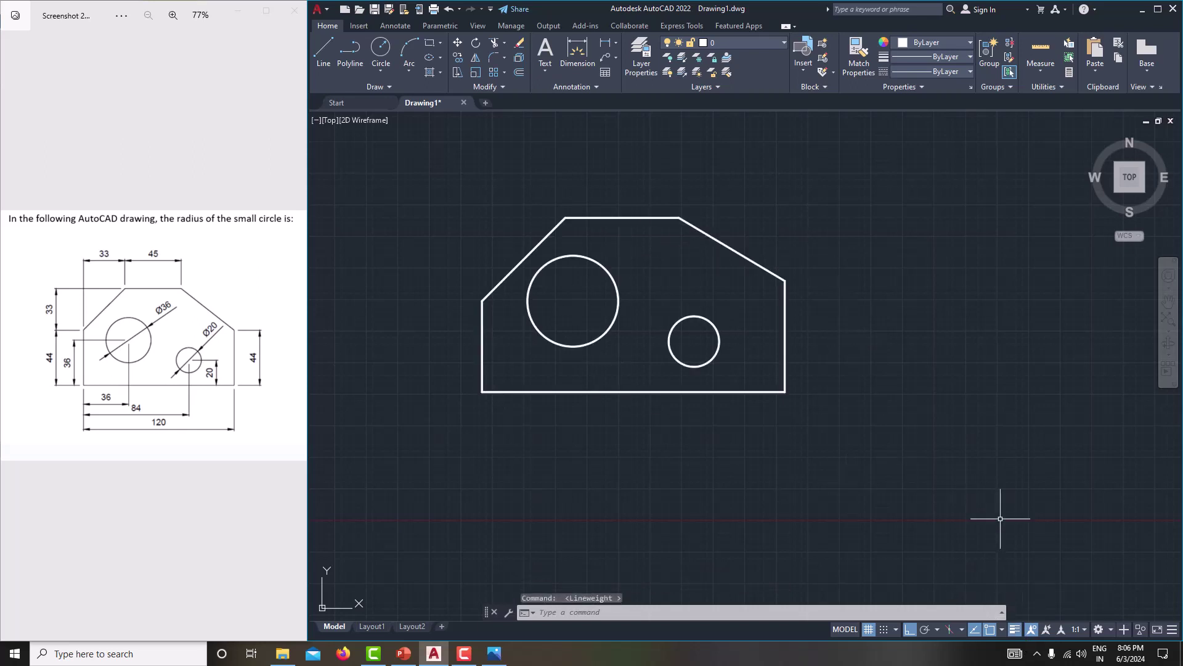
click(1171, 630)
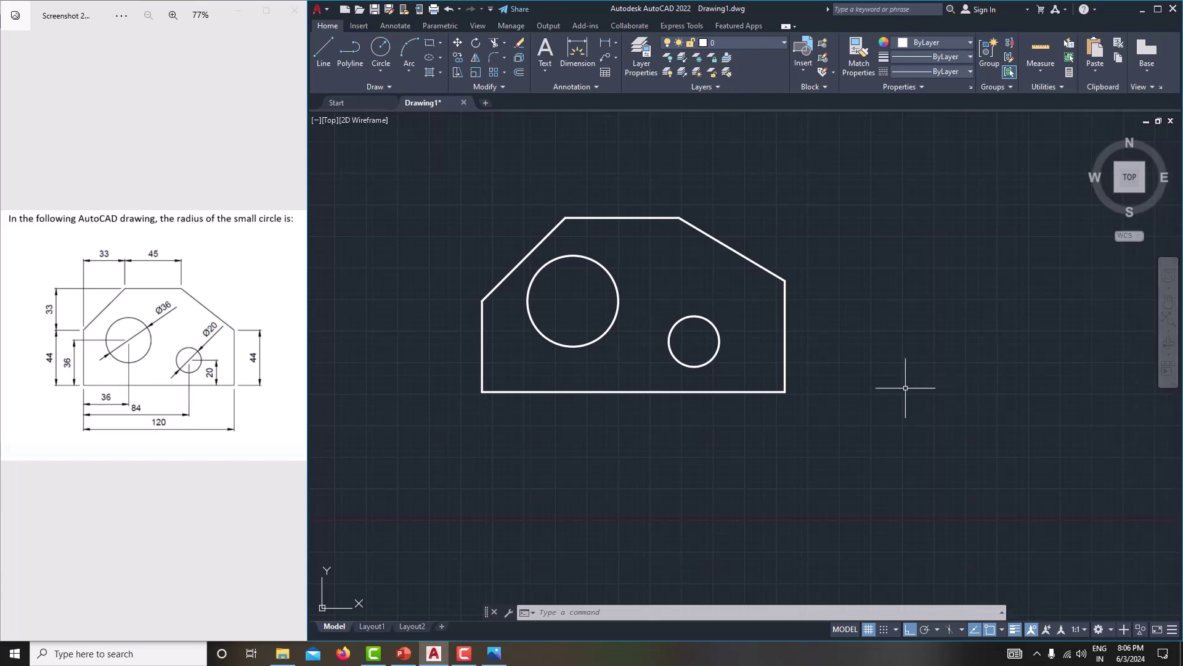
Step: Add a horizontal linear dimension for the bottom edge, placed below the outline
middle_drag(844, 386, 865, 386)
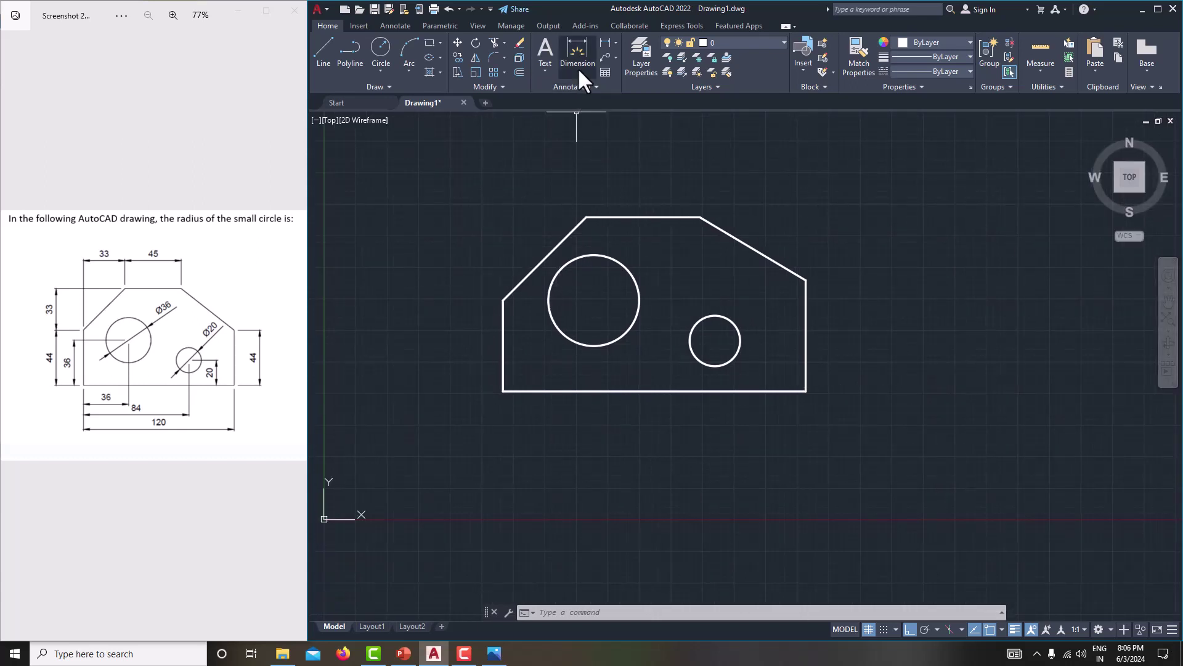
click(614, 42)
click(618, 56)
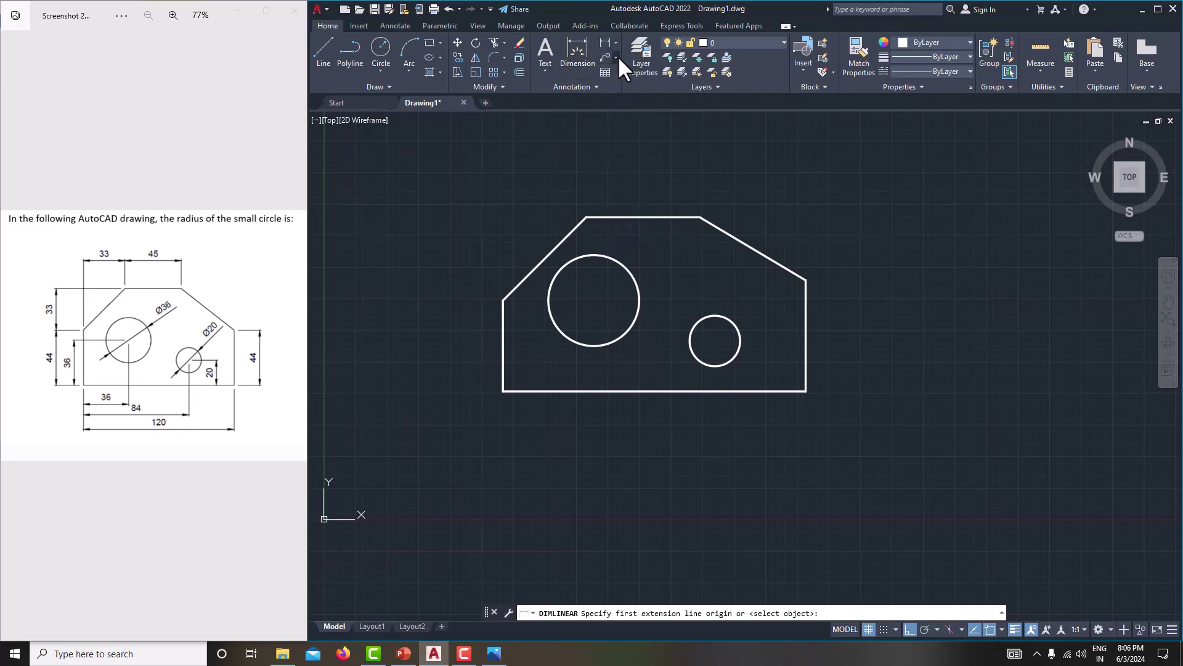
click(503, 390)
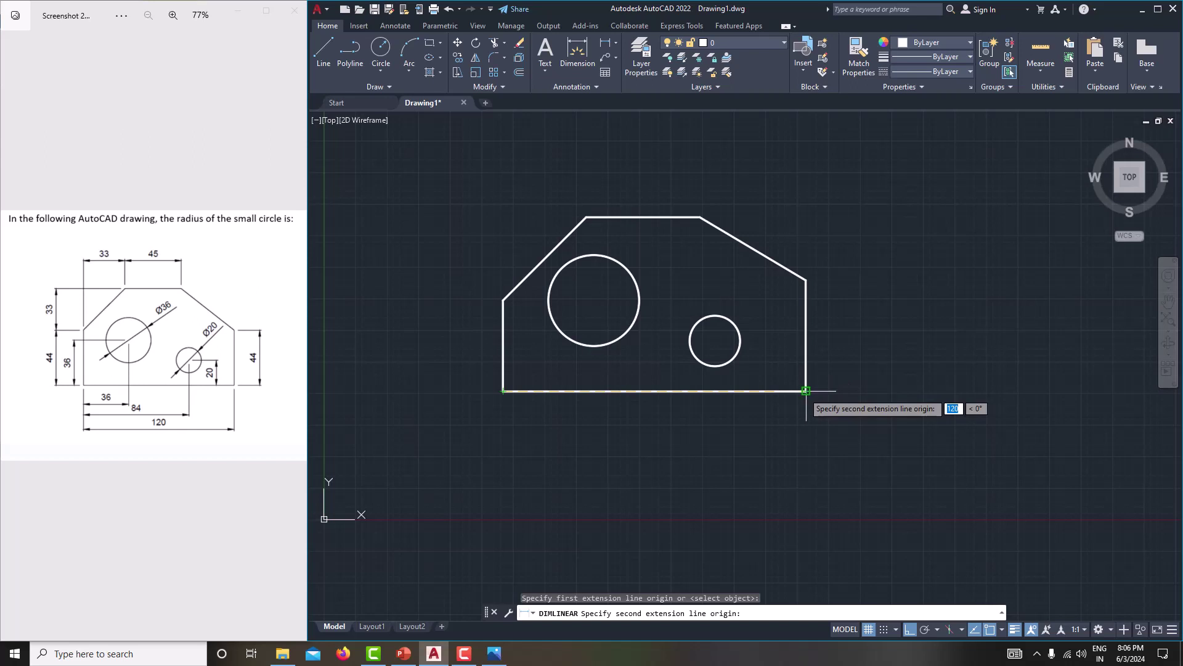
click(806, 390)
click(800, 435)
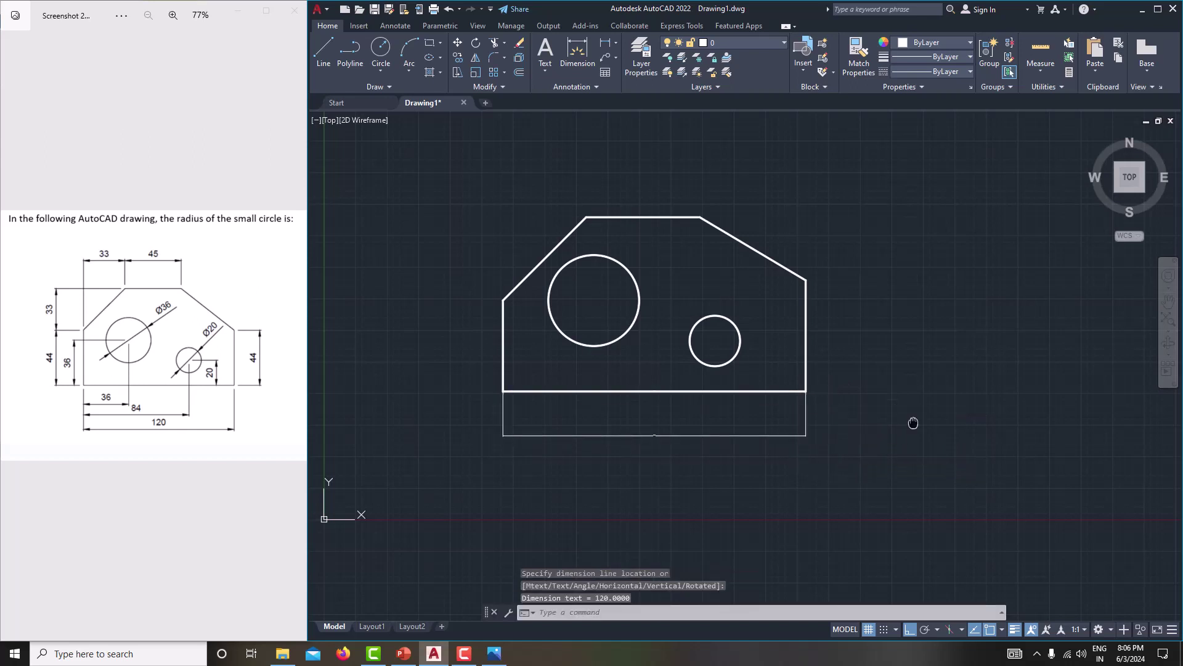
Step: Open the Standard dimension style for modification and increase its arrow size
middle_drag(635, 440, 663, 425)
scroll(663, 424, up, 5)
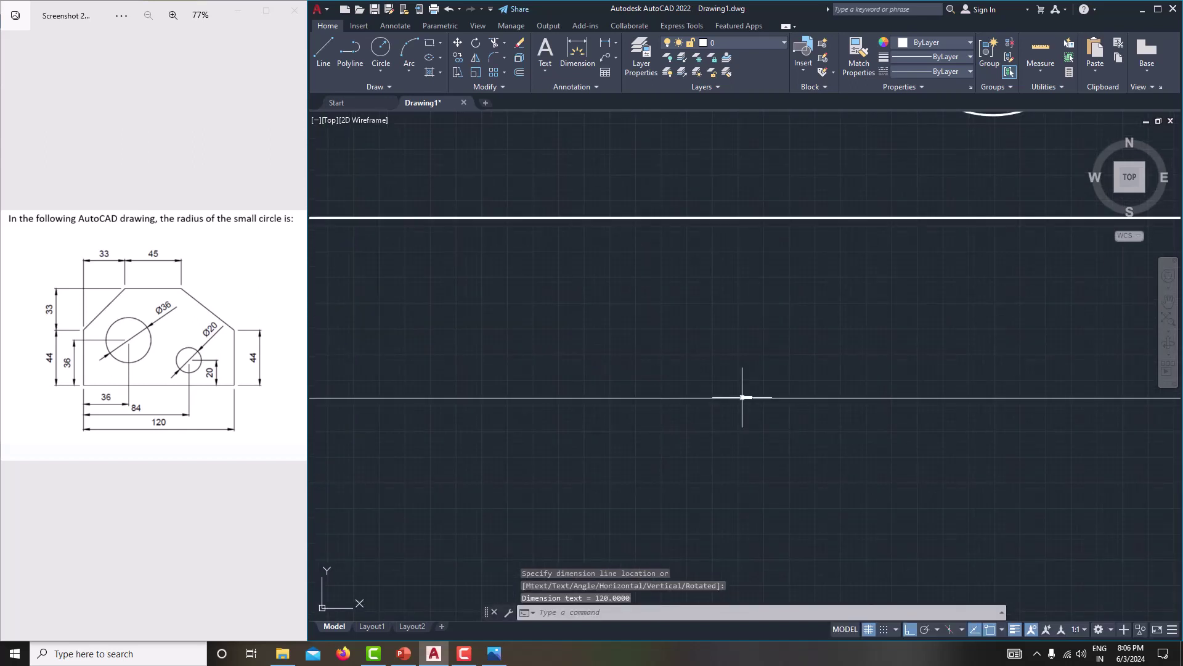
scroll(742, 397, up, 2)
scroll(660, 415, down, 10)
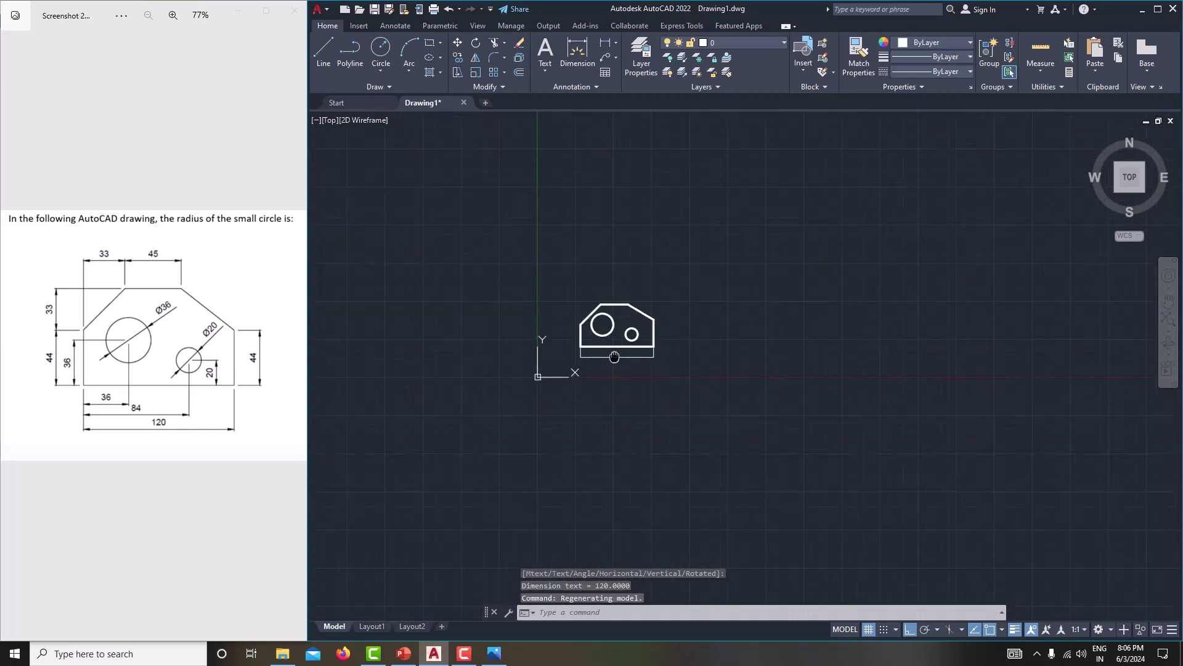
scroll(614, 383, up, 2)
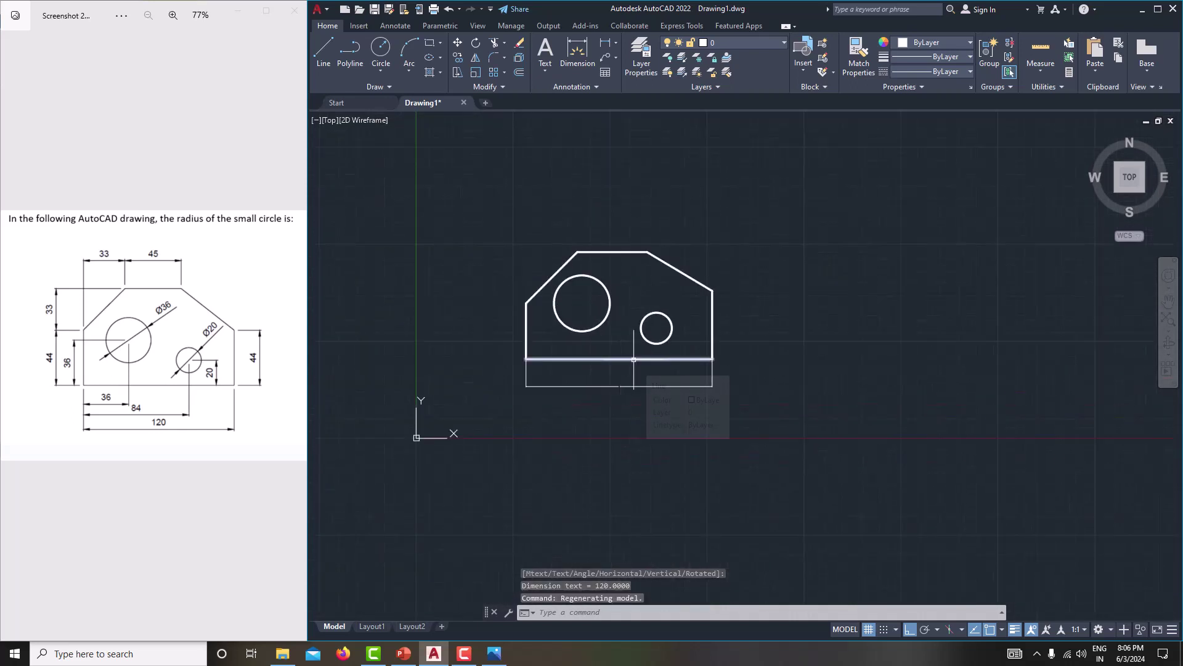
text(dims)
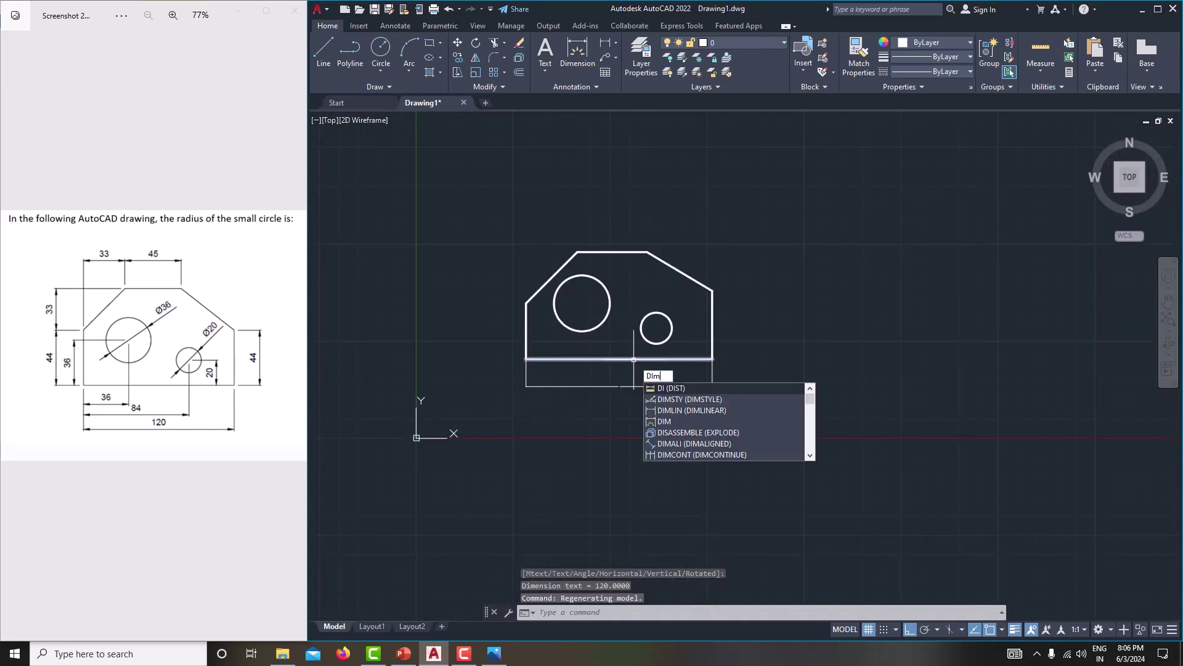
text(t)
key(Return)
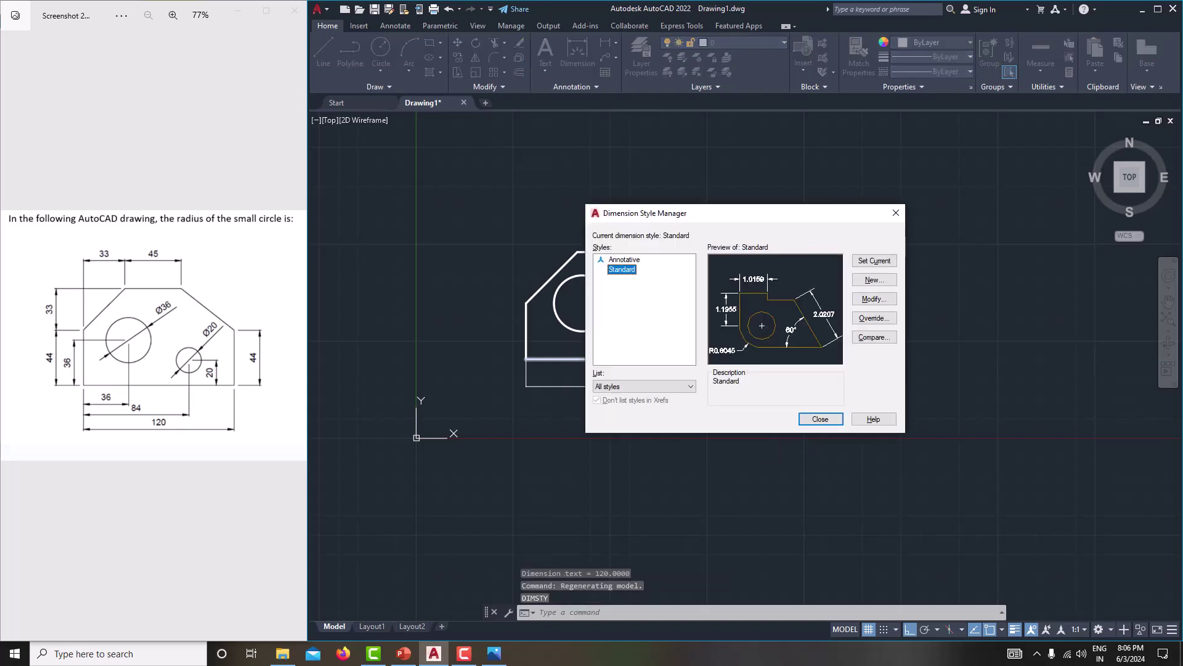
click(893, 300)
click(622, 190)
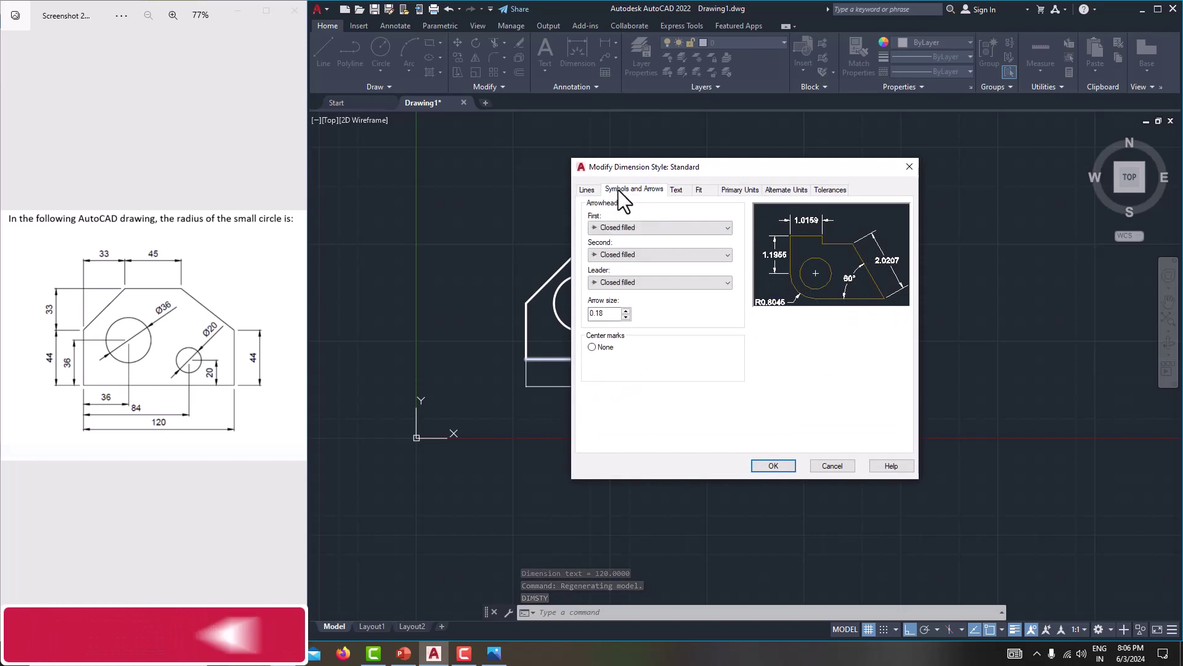
drag(610, 313, 592, 315)
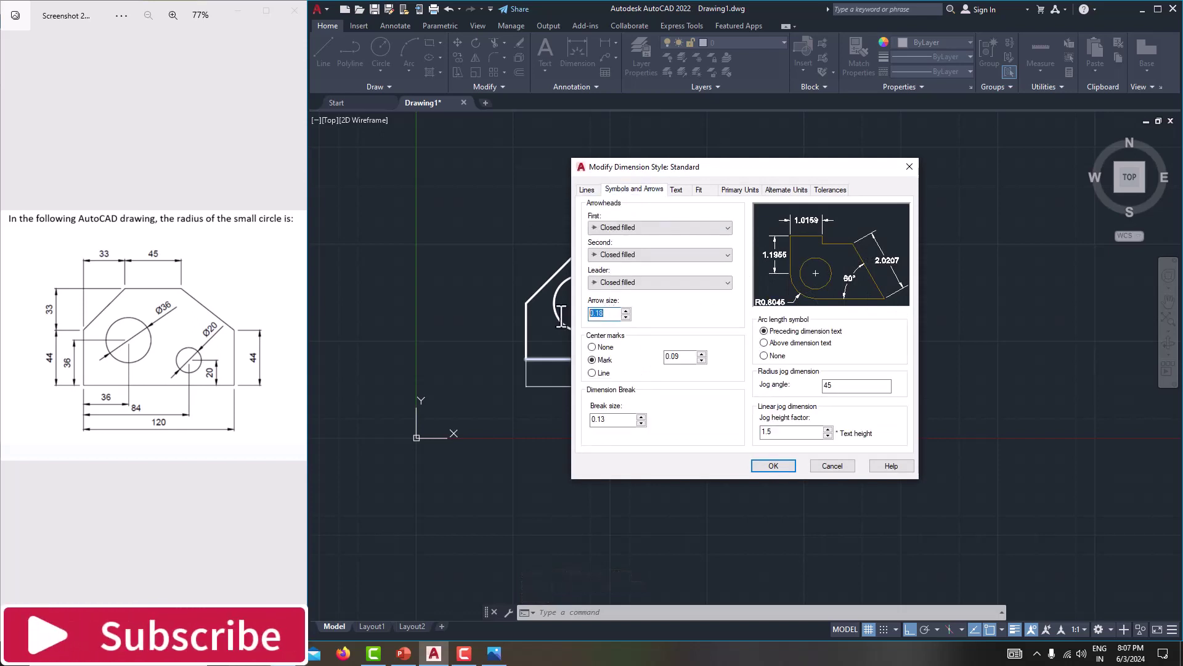
Step: Set the Standard dimension style's text height to 4 and linear precision to 0, and apply the changes
click(676, 191)
drag(718, 278, 677, 284)
text(4)
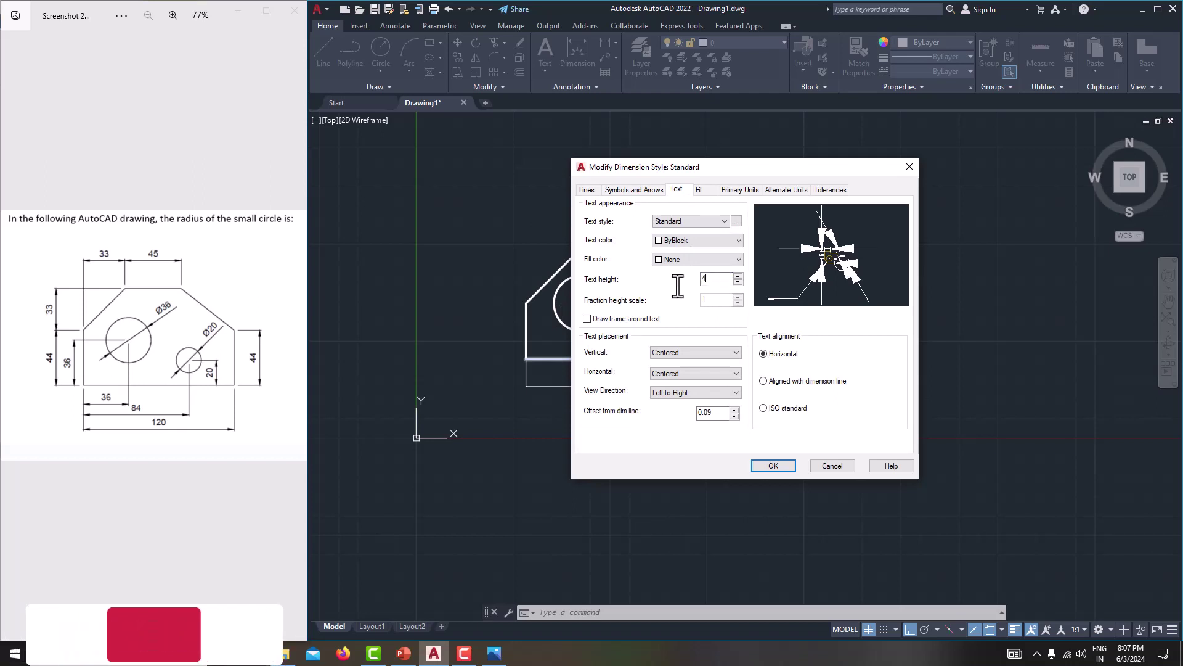
click(738, 190)
click(701, 232)
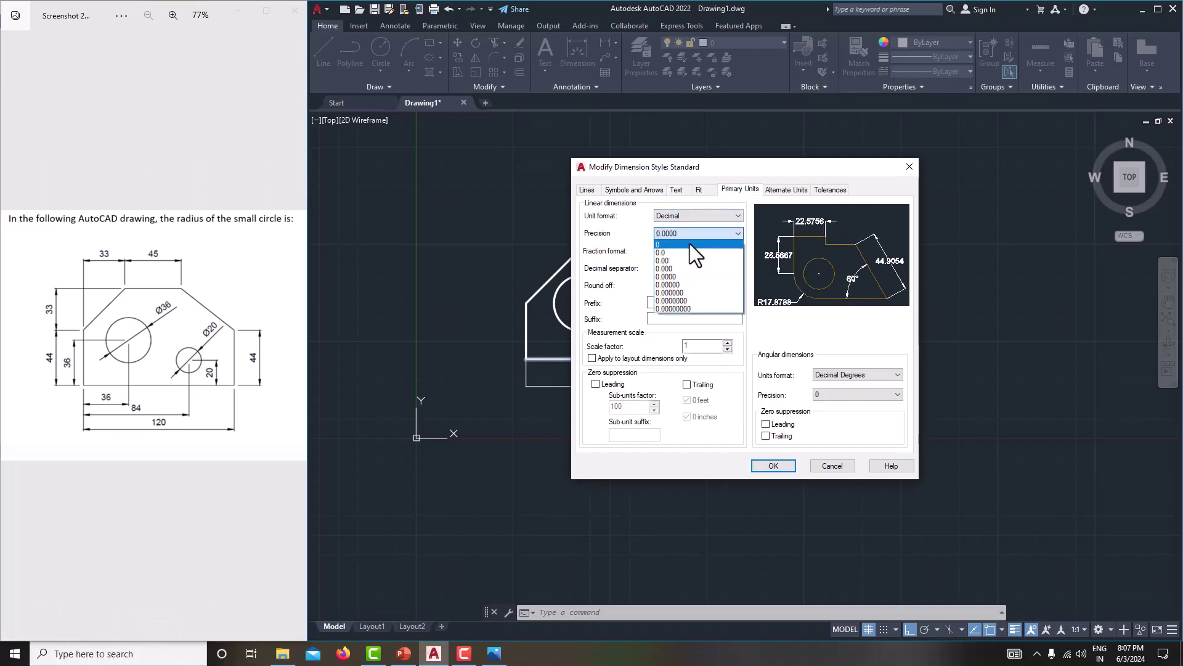
click(690, 244)
click(768, 466)
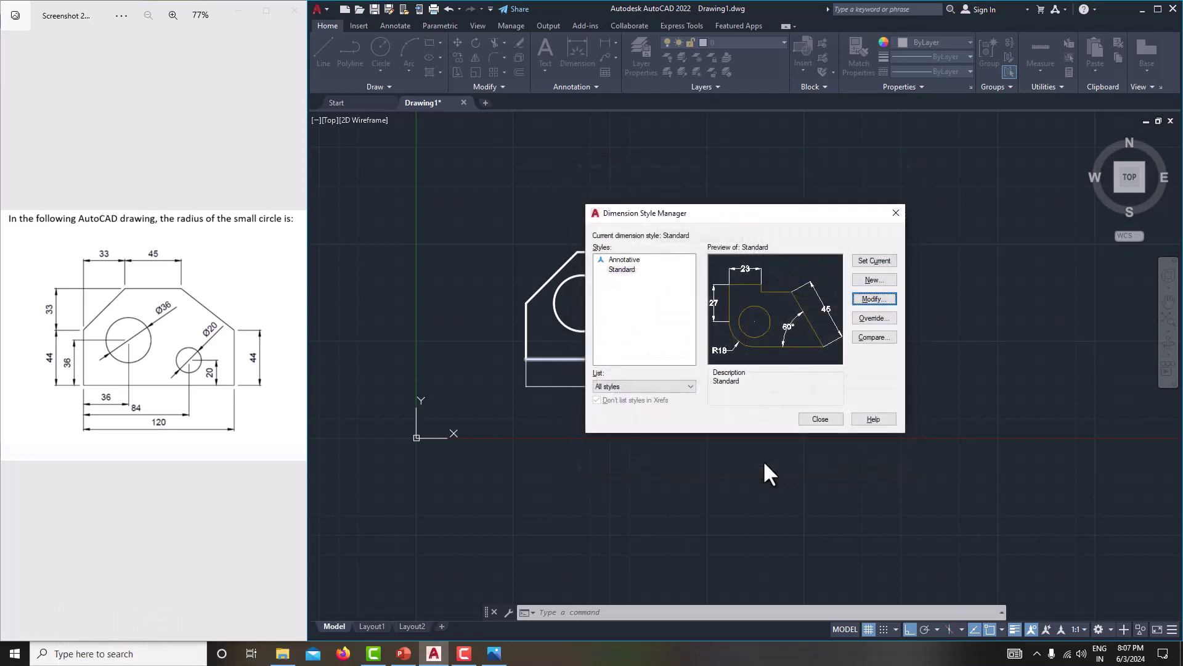
click(819, 416)
mouse_move(568, 371)
middle_down()
mouse_move(627, 389)
mouse_move(564, 424)
middle_up()
scroll(627, 388, up, 2)
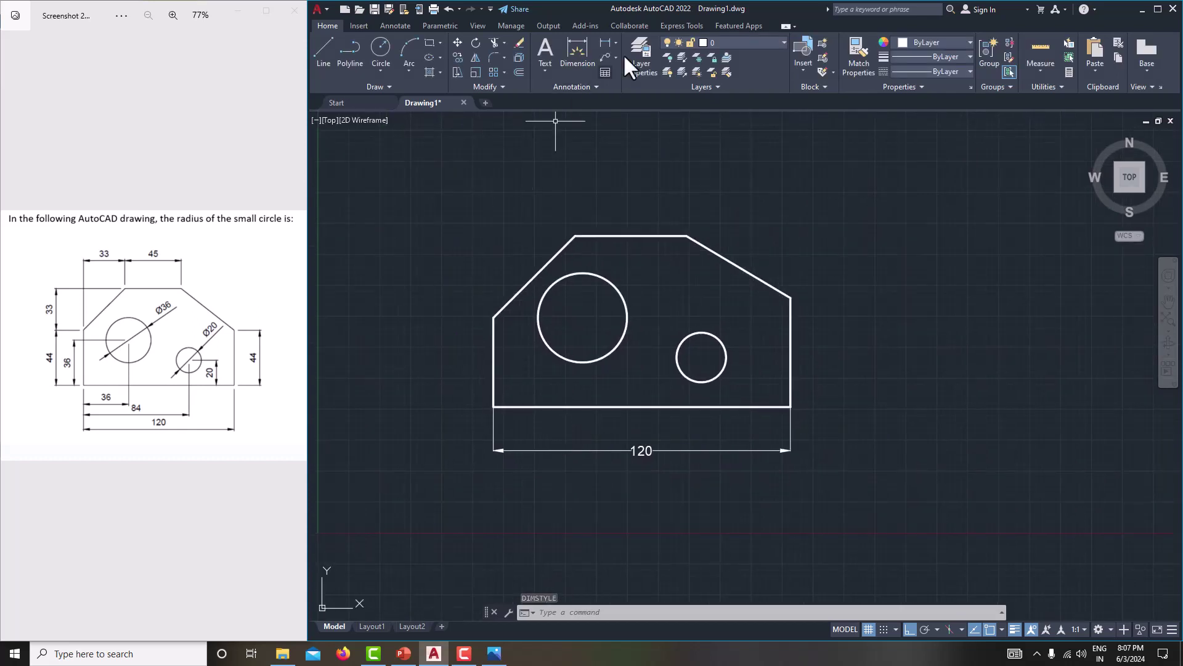
Step: Add a vertical linear dimension for the outline's left edge, placed outside the plate
click(605, 43)
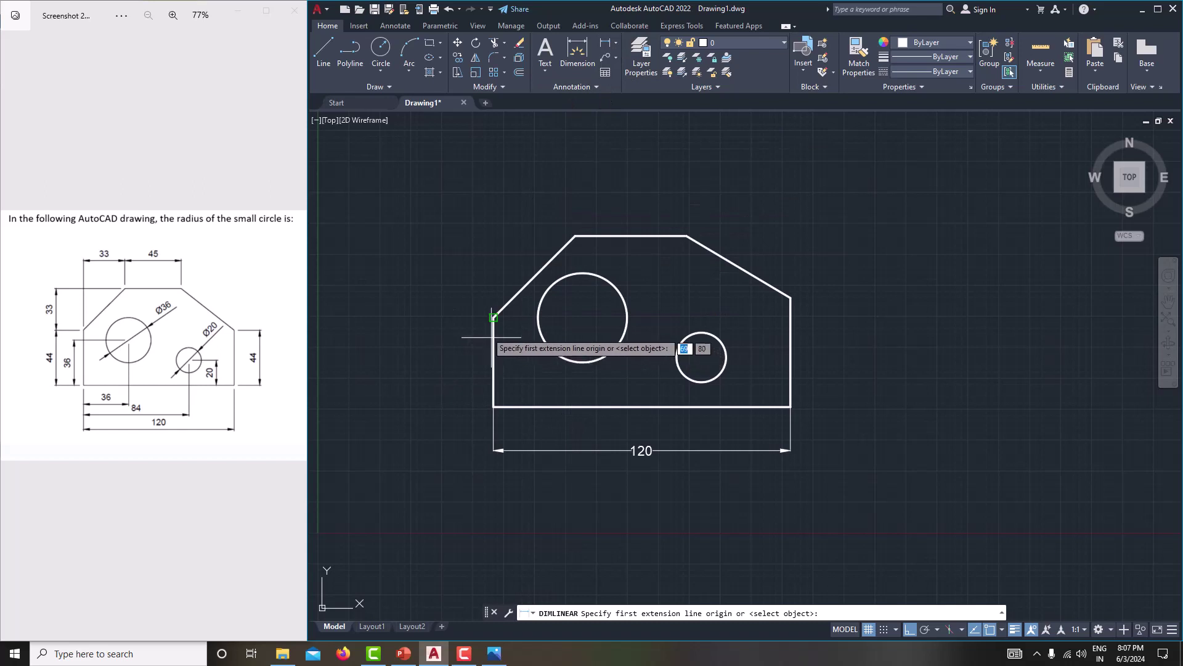
click(493, 317)
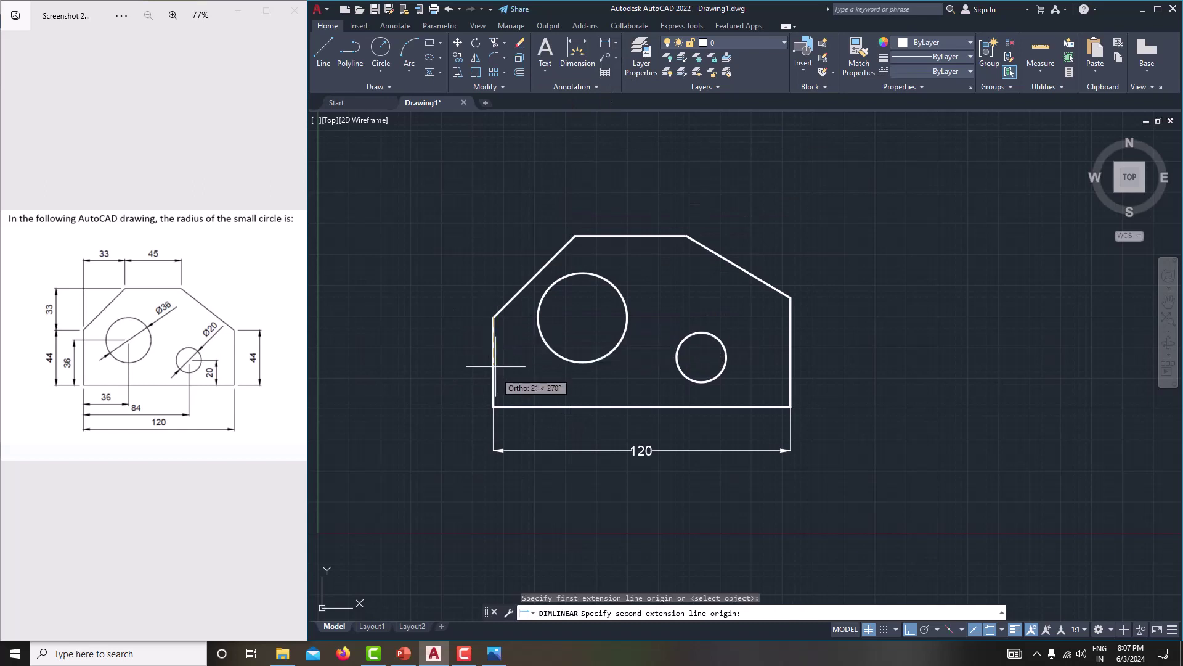
click(493, 406)
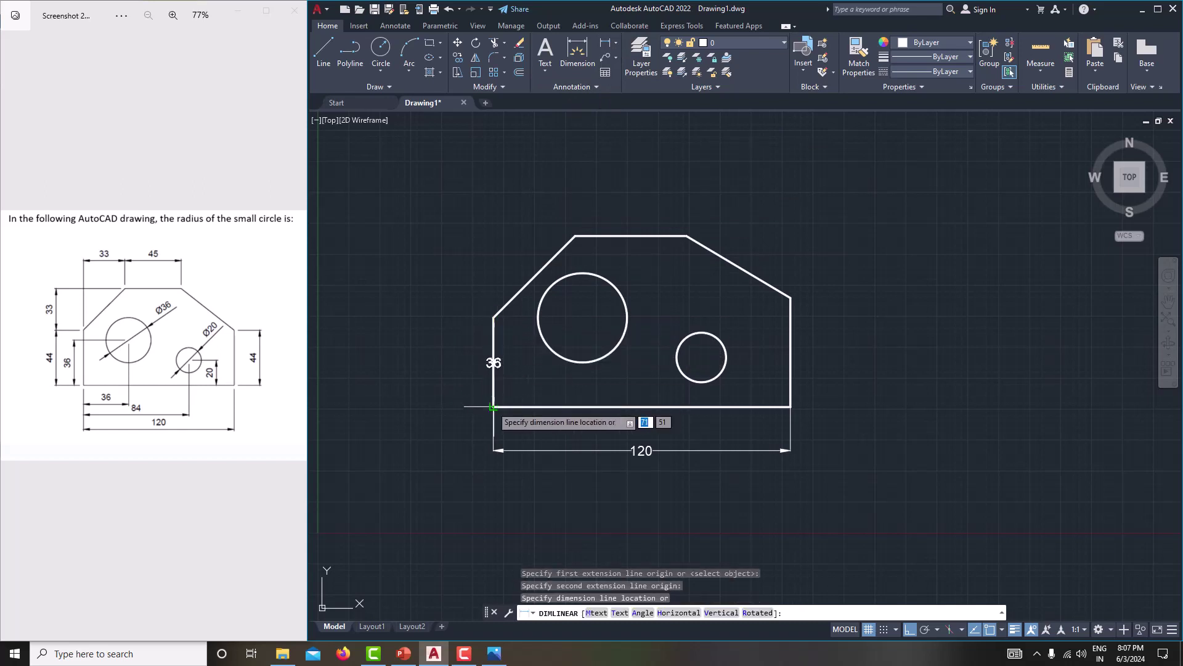
click(448, 407)
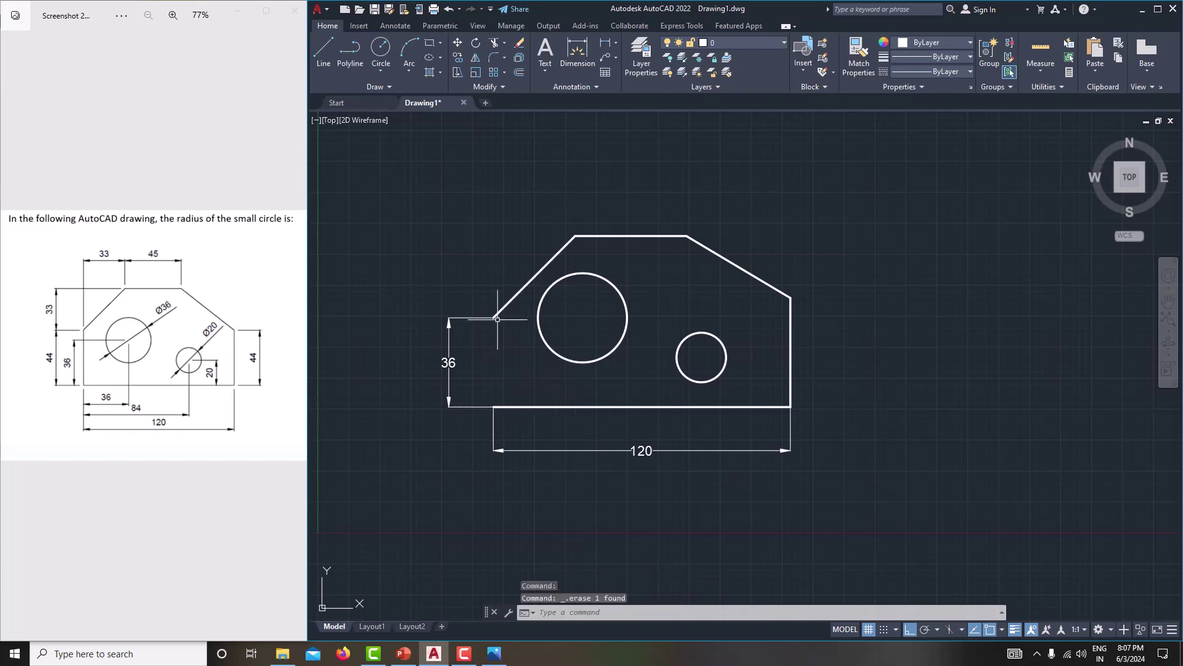
Step: Delete the left sloped edge of the outline and the vertical dimension beside it
click(498, 319)
key(Delete)
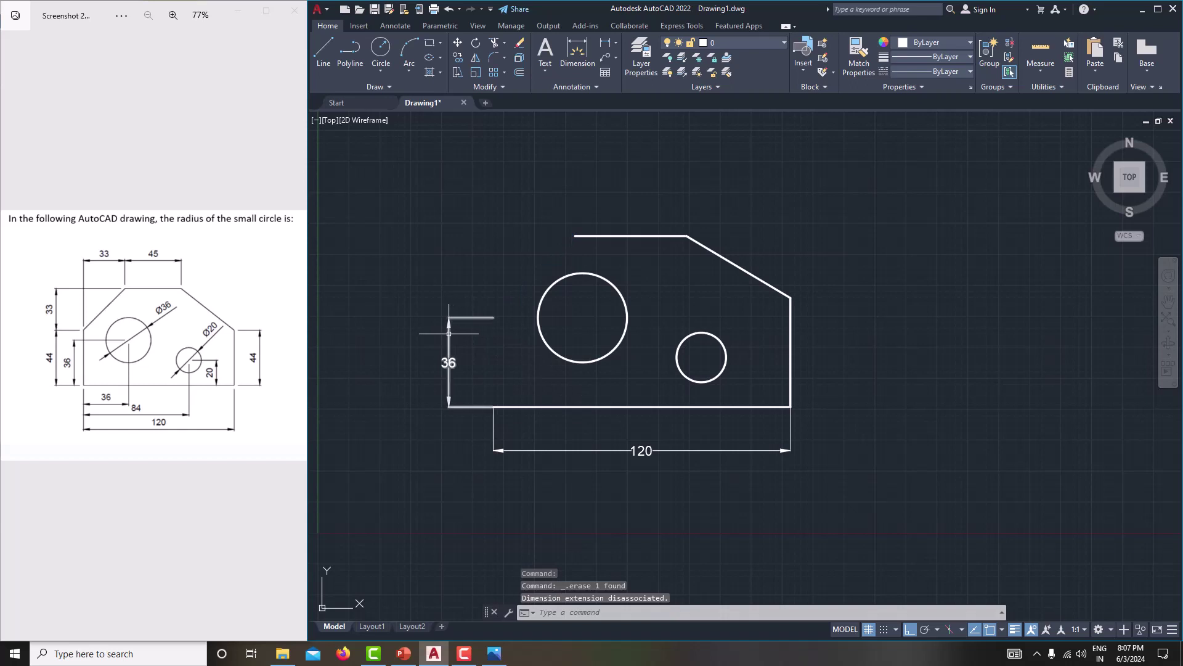
click(449, 333)
key(Delete)
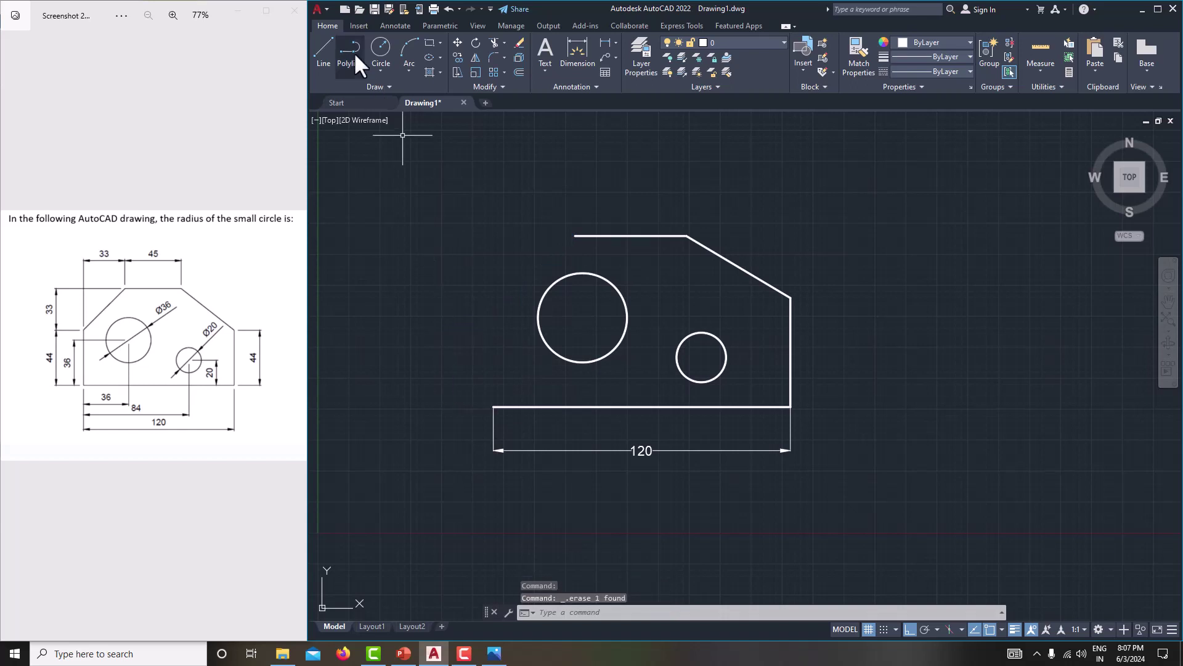
Step: Draw lines from the outline's lower-left corner 44 up, 33 up and 33 right, finishing with a sloped line back to the 44 point
click(324, 49)
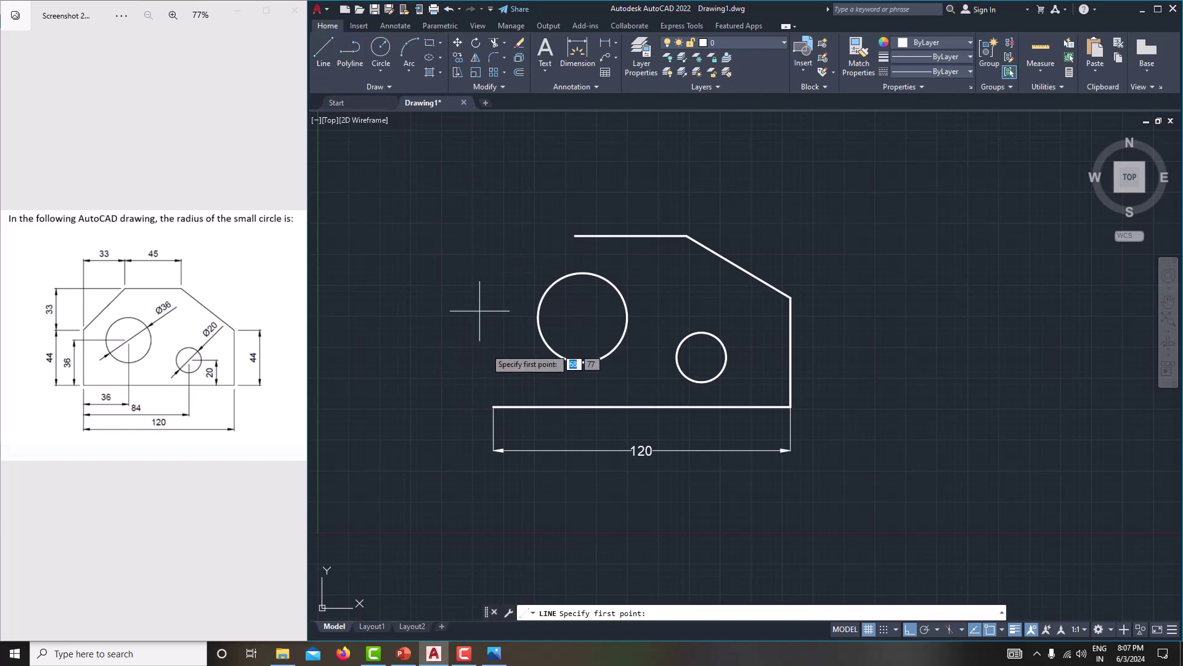
click(493, 405)
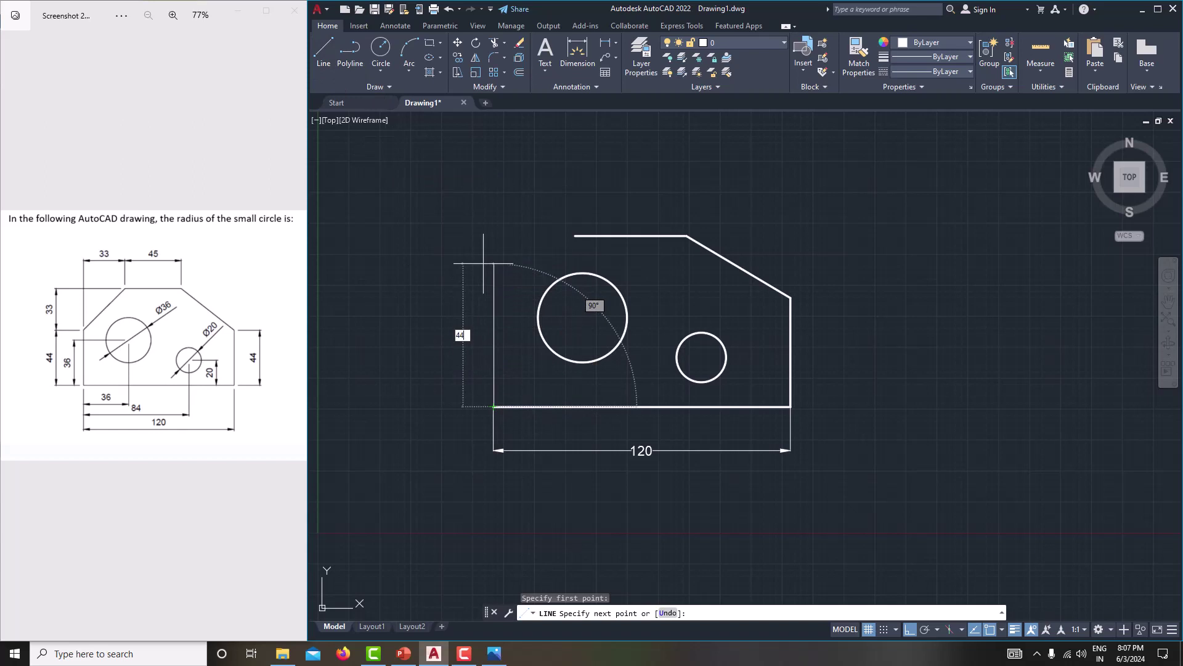
key(Return)
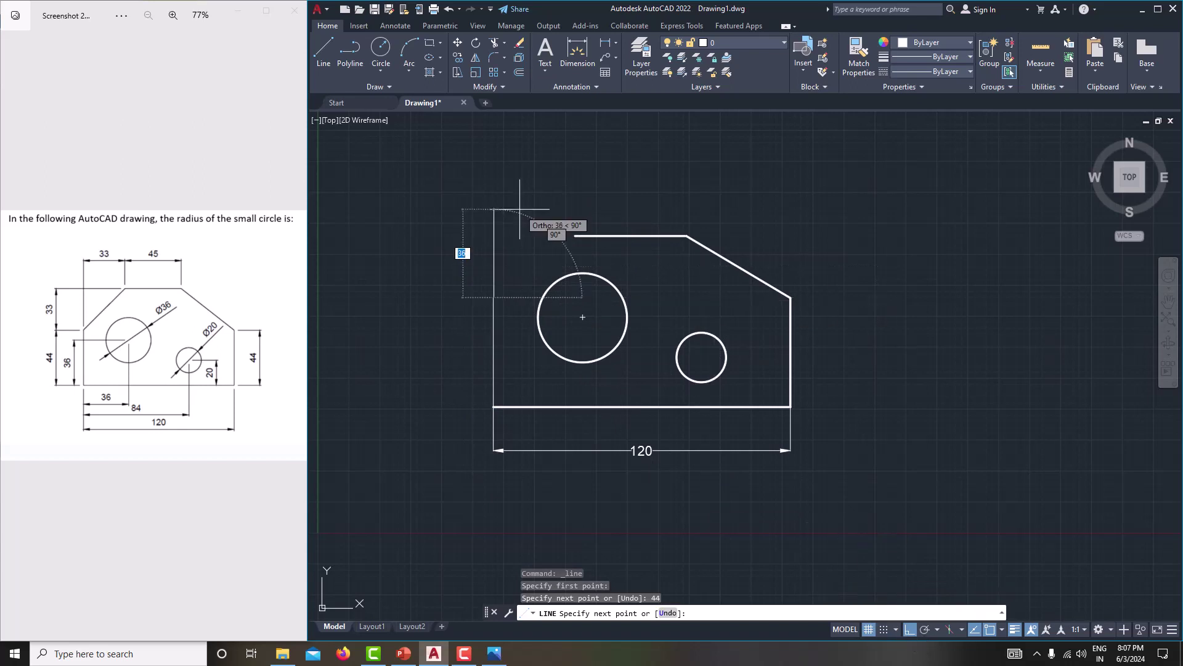
text(3)
key(Return)
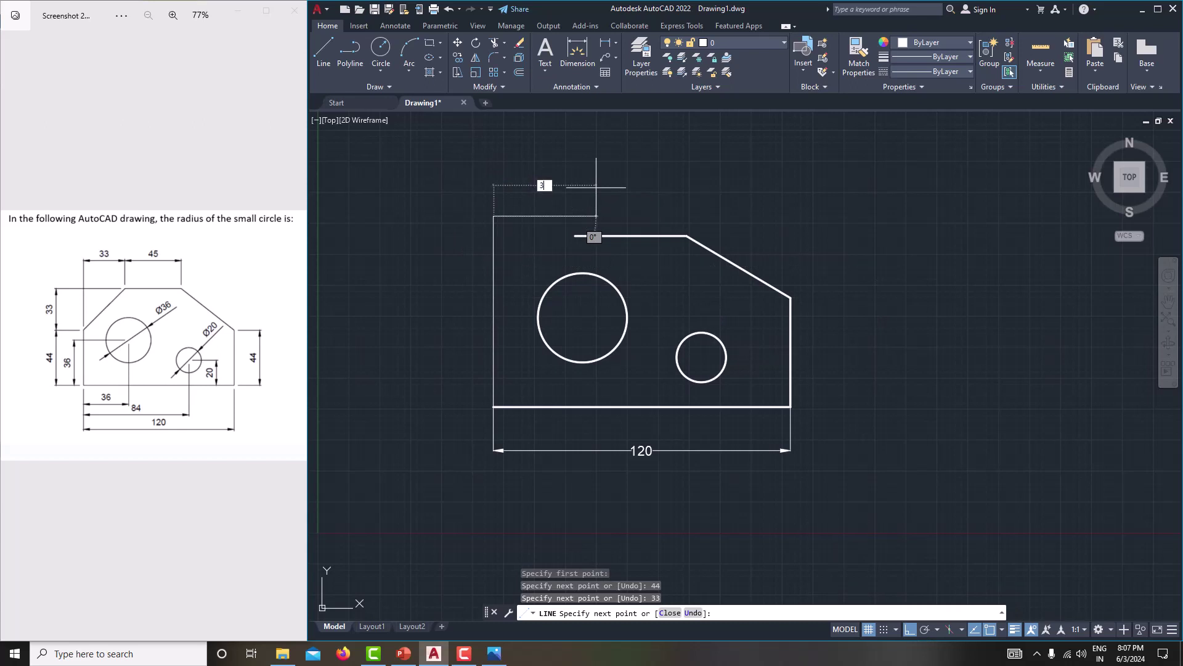
key(Return)
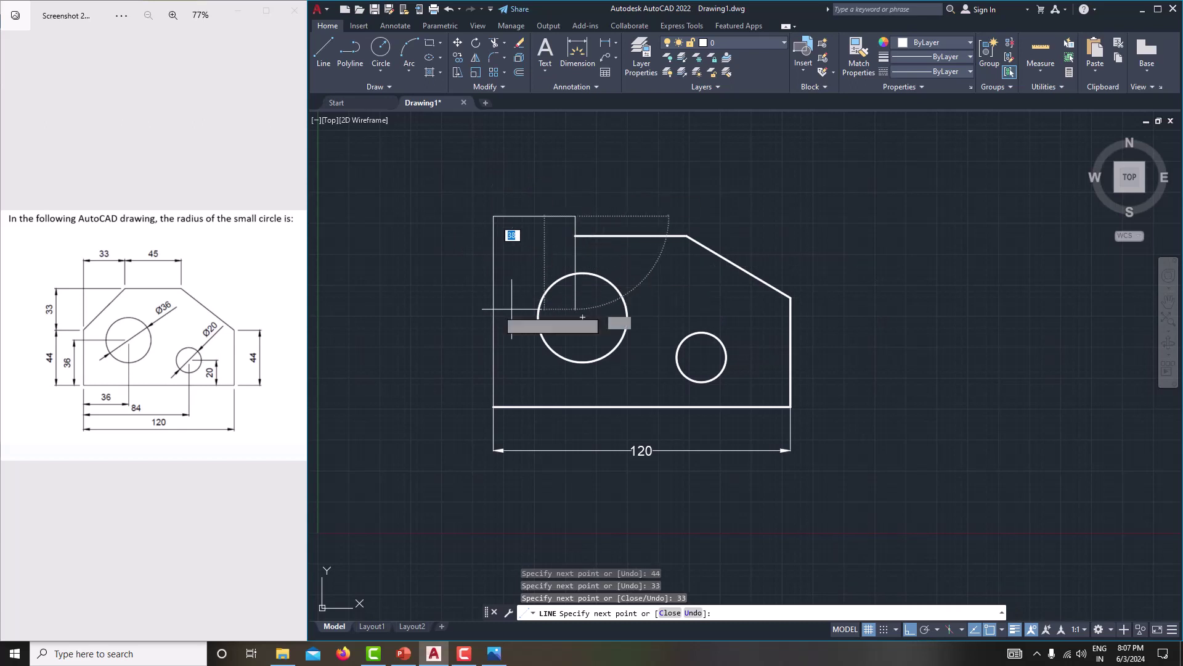
click(493, 298)
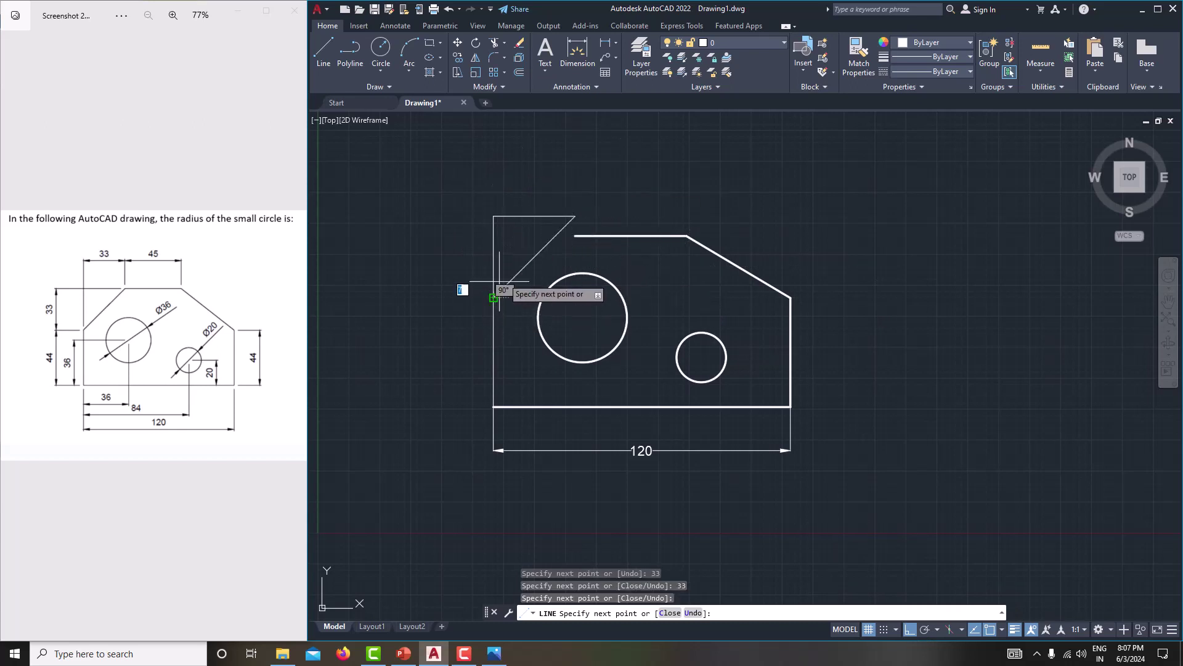
right_click(542, 192)
click(574, 213)
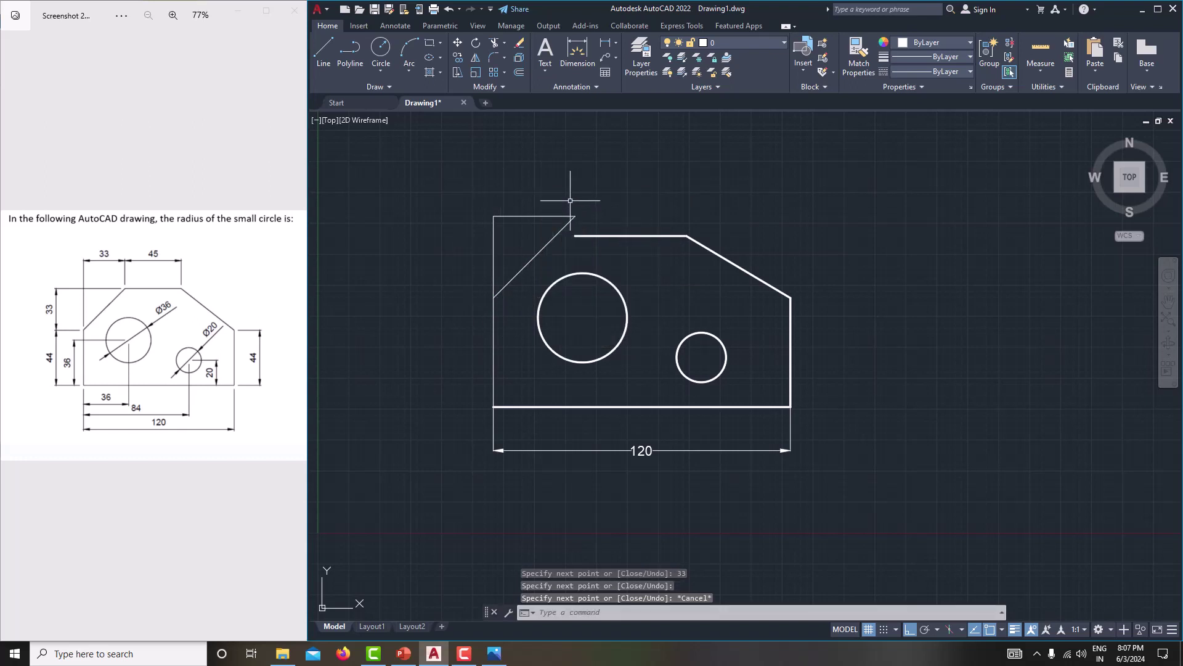
Step: Trim away the 33 vertical and horizontal helper lines, the old top edge and the right sloped edge
key(Return)
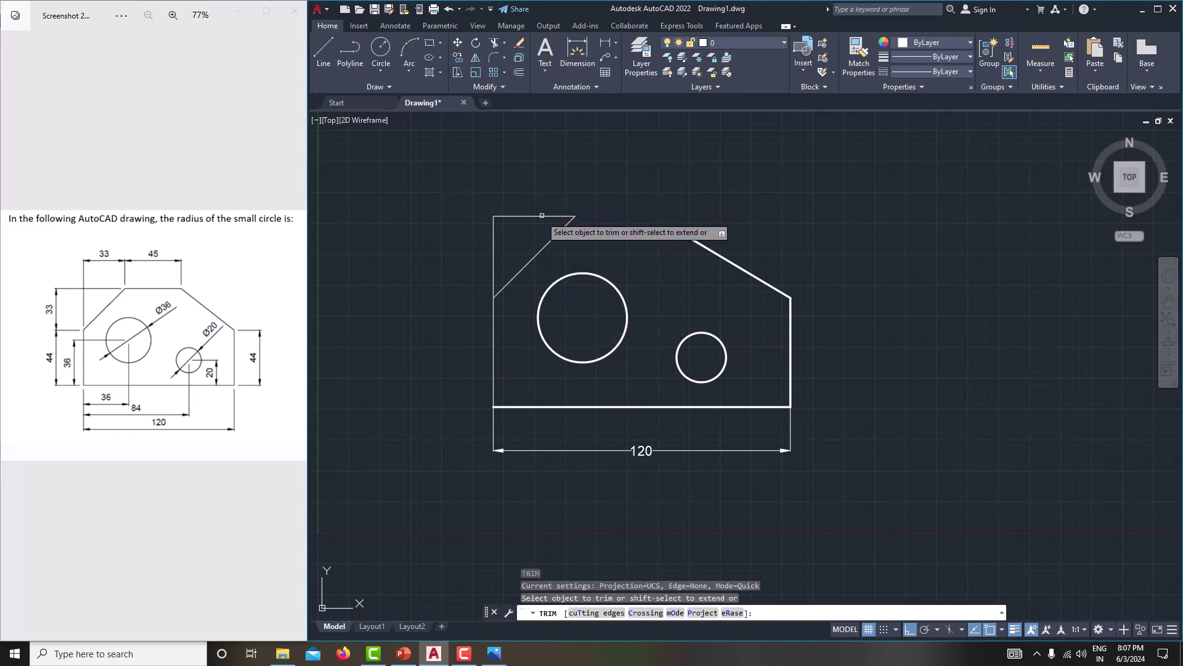
click(493, 242)
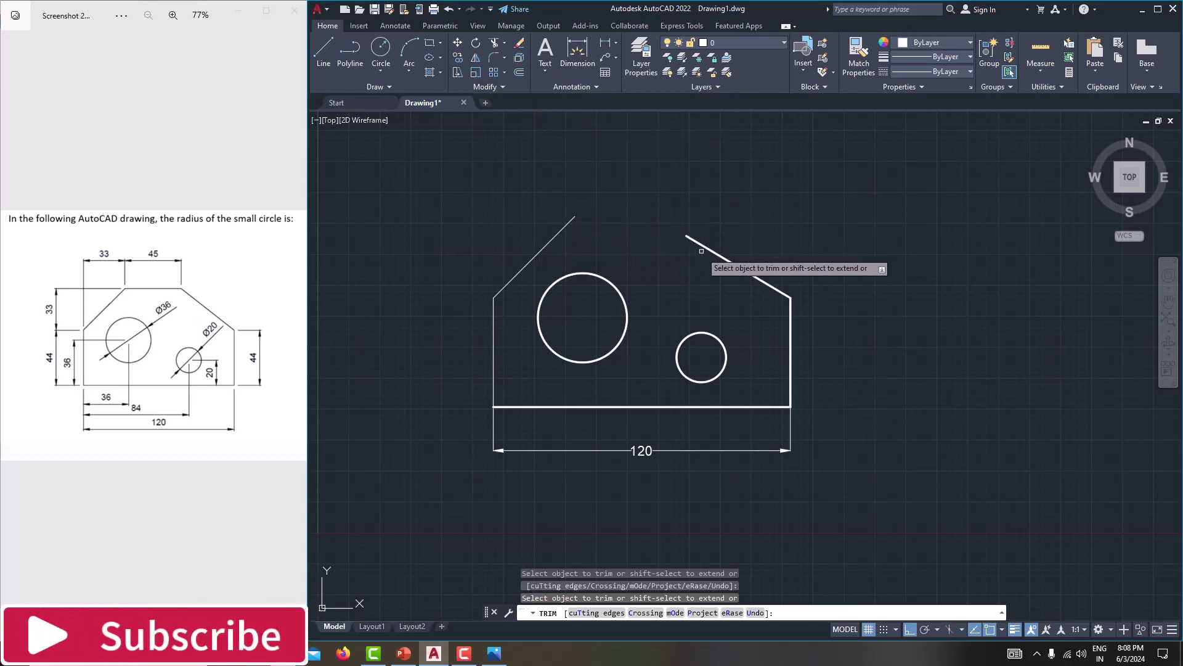
key(Escape)
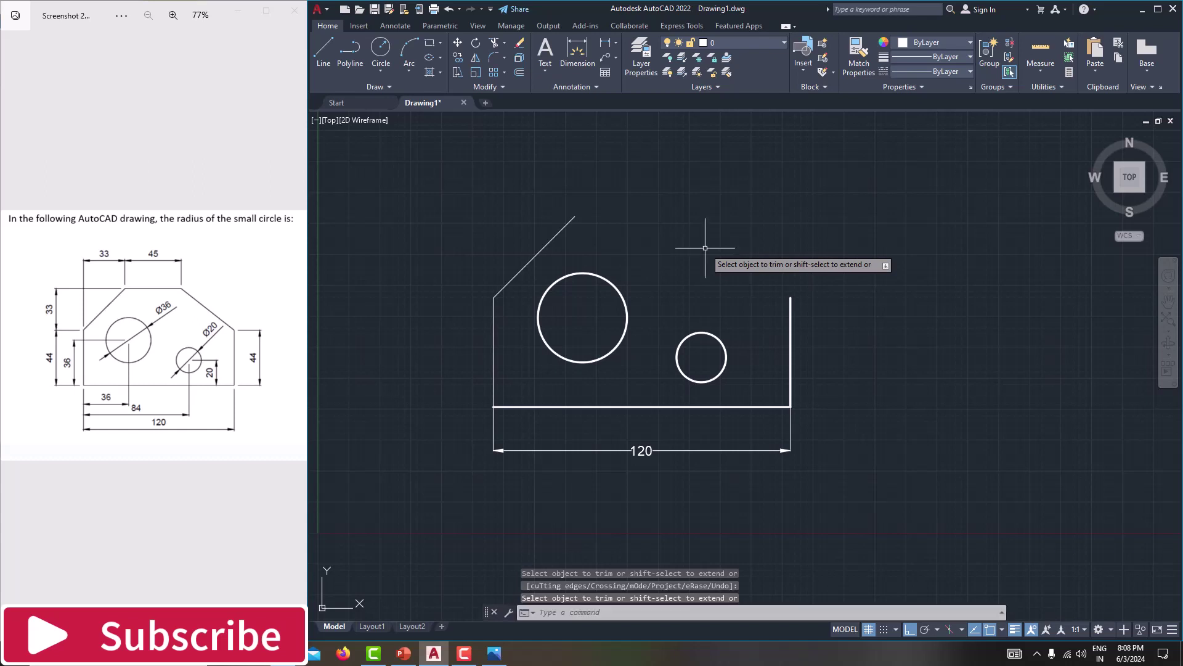
Step: Draw a 45 long top edge from the left slope's upper end, continuing with a sloped line to the right edge's upper end
click(325, 50)
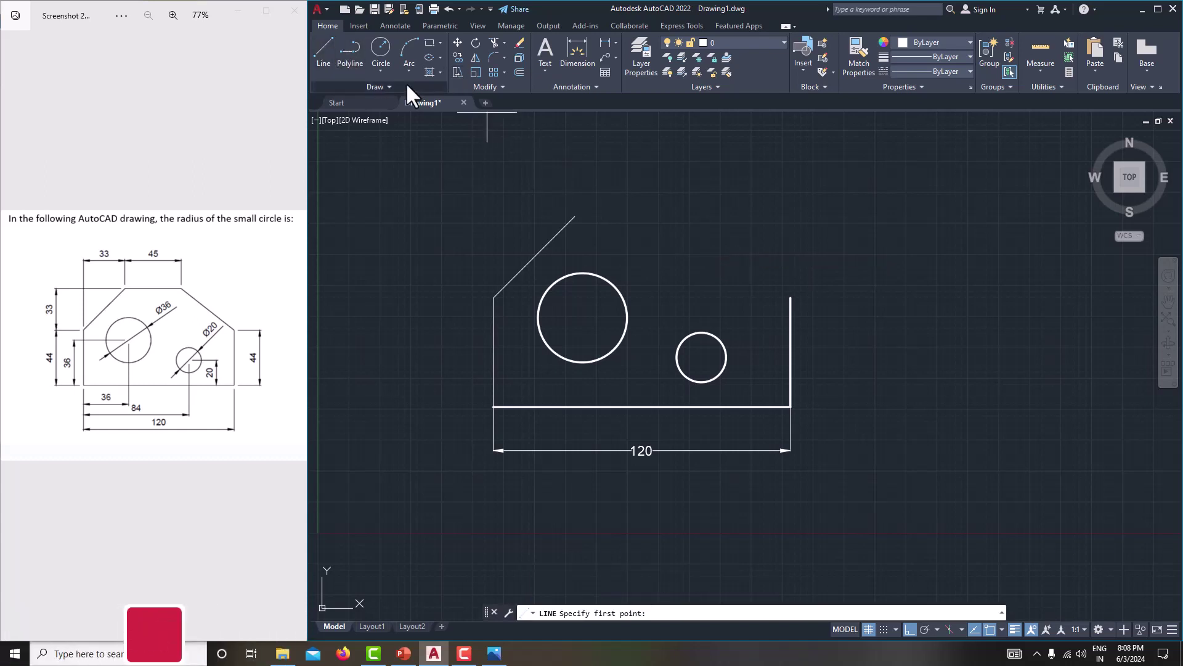
click(575, 216)
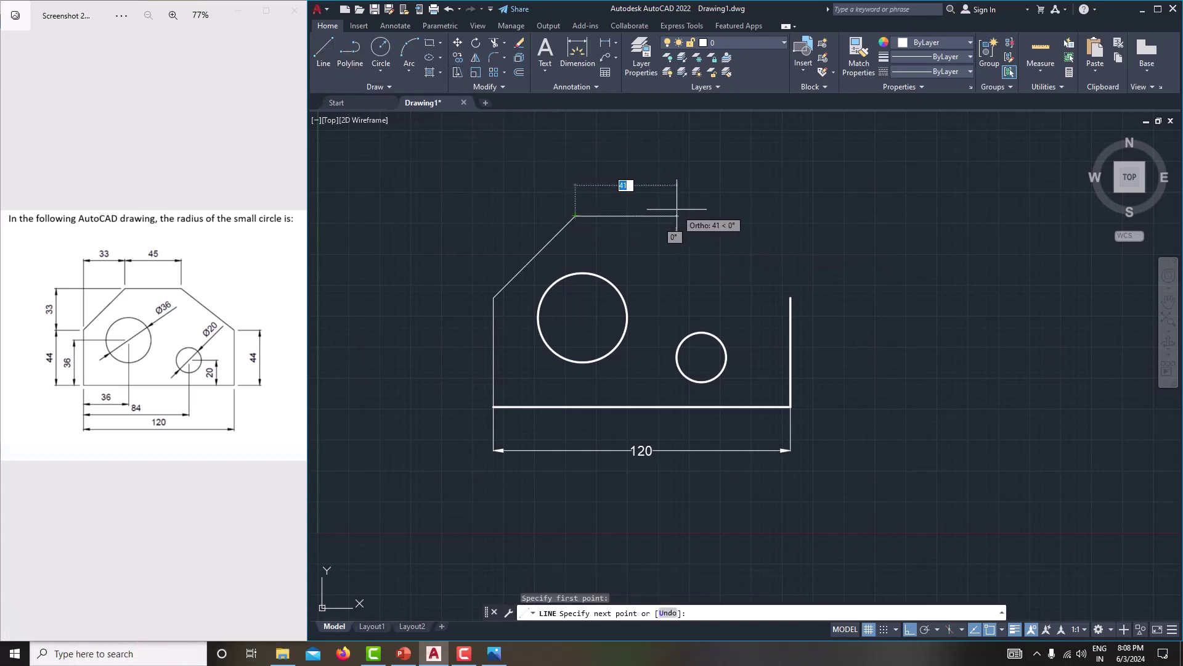
text(45)
key(Return)
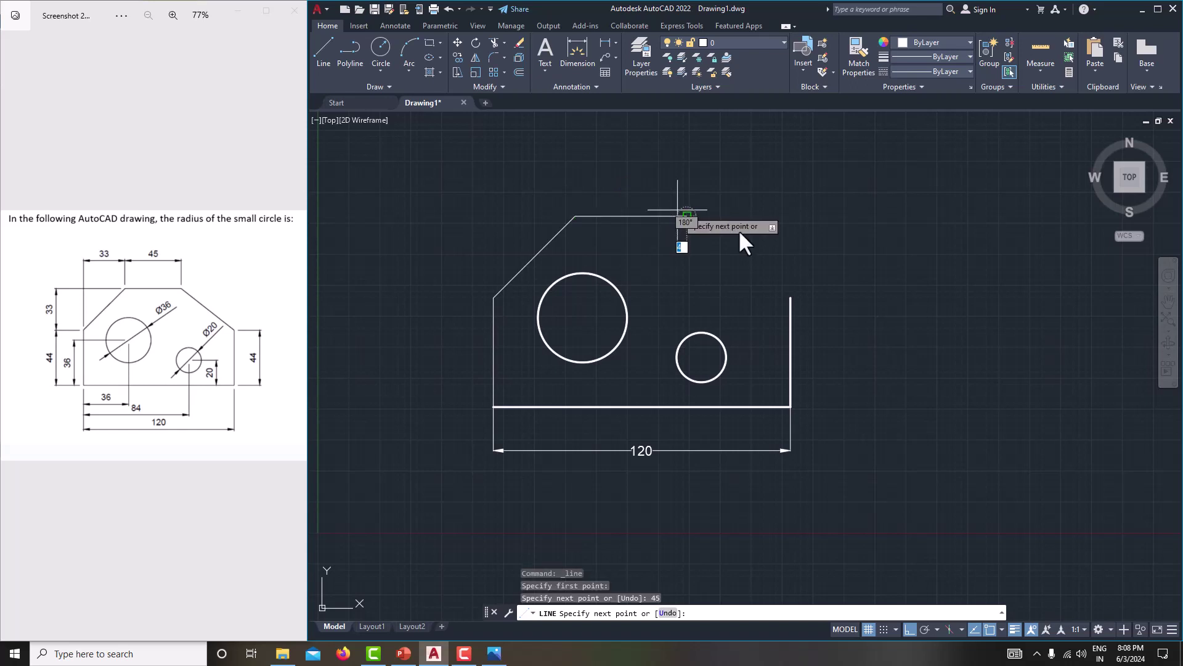
click(790, 297)
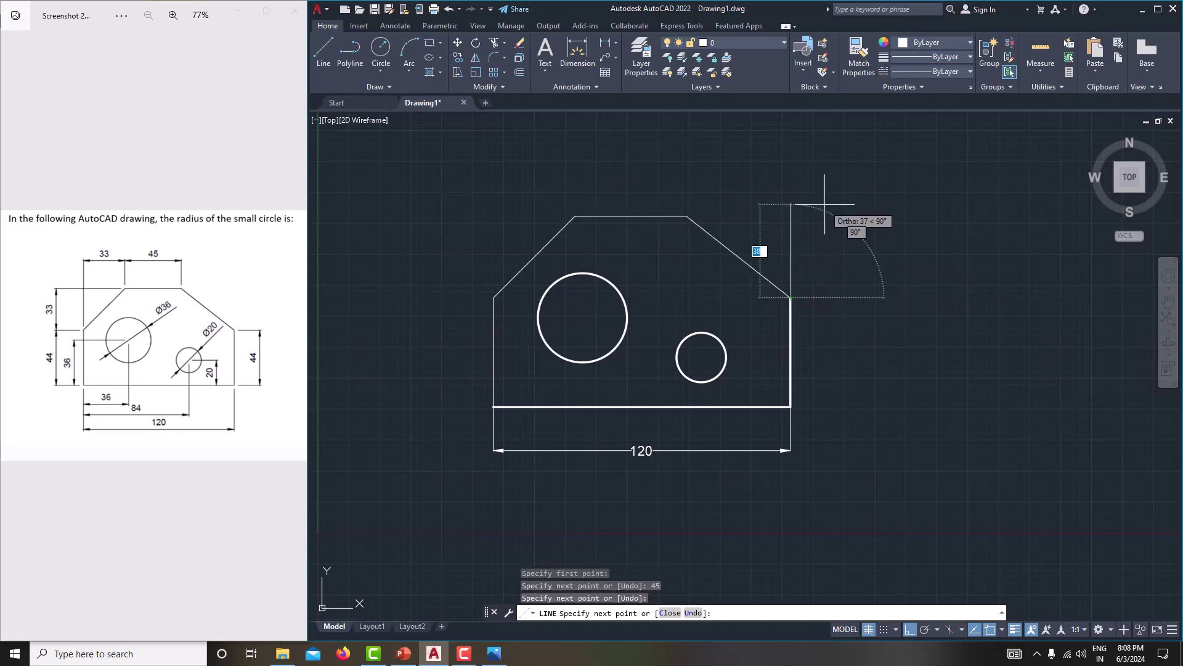
right_click(832, 207)
click(858, 224)
Step: Apply the thicker lineweight used on the rest of the outline to the left edge, both sloped edges and the top edge
middle_drag(812, 252, 785, 260)
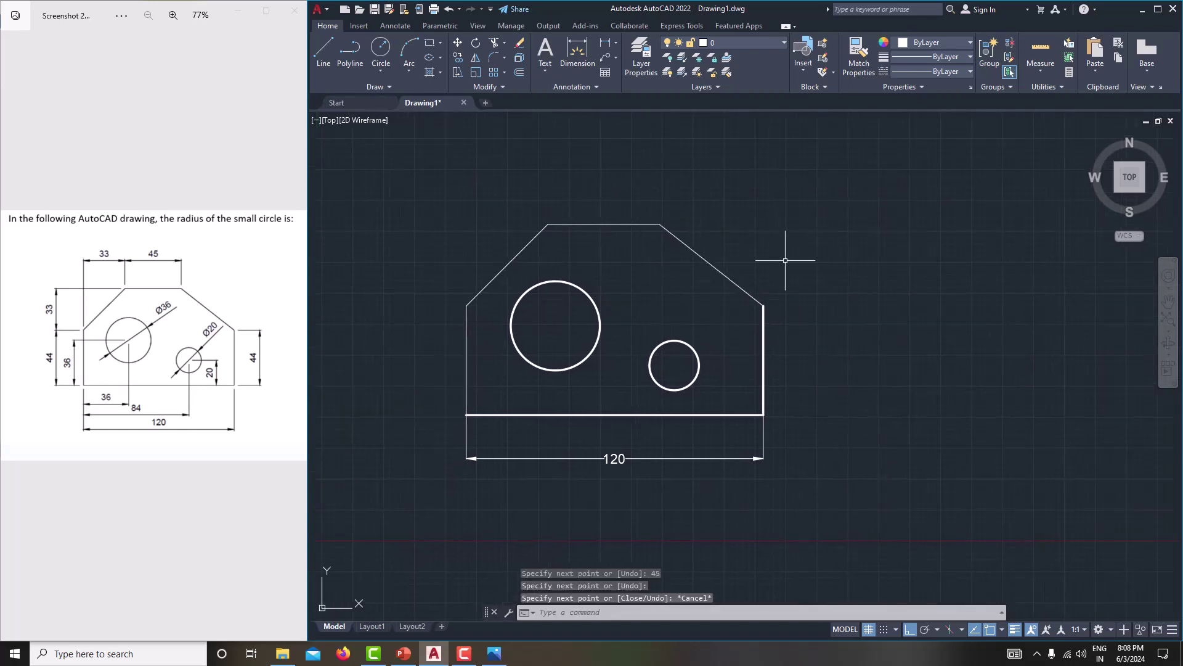
click(528, 245)
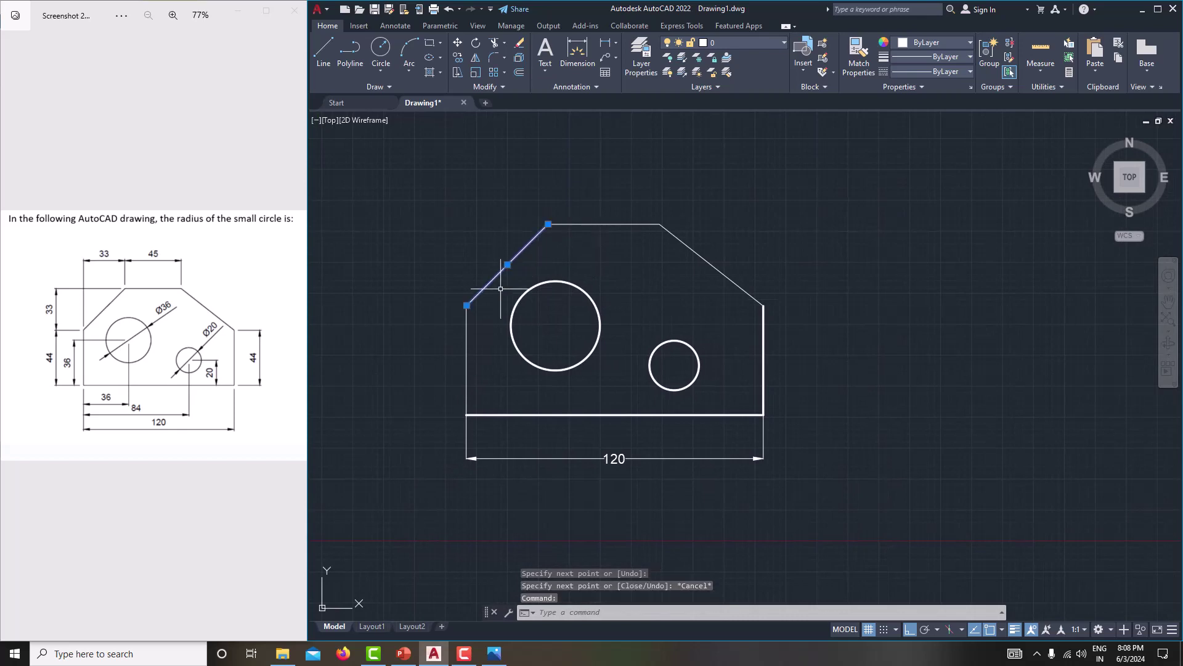
click(466, 334)
click(468, 336)
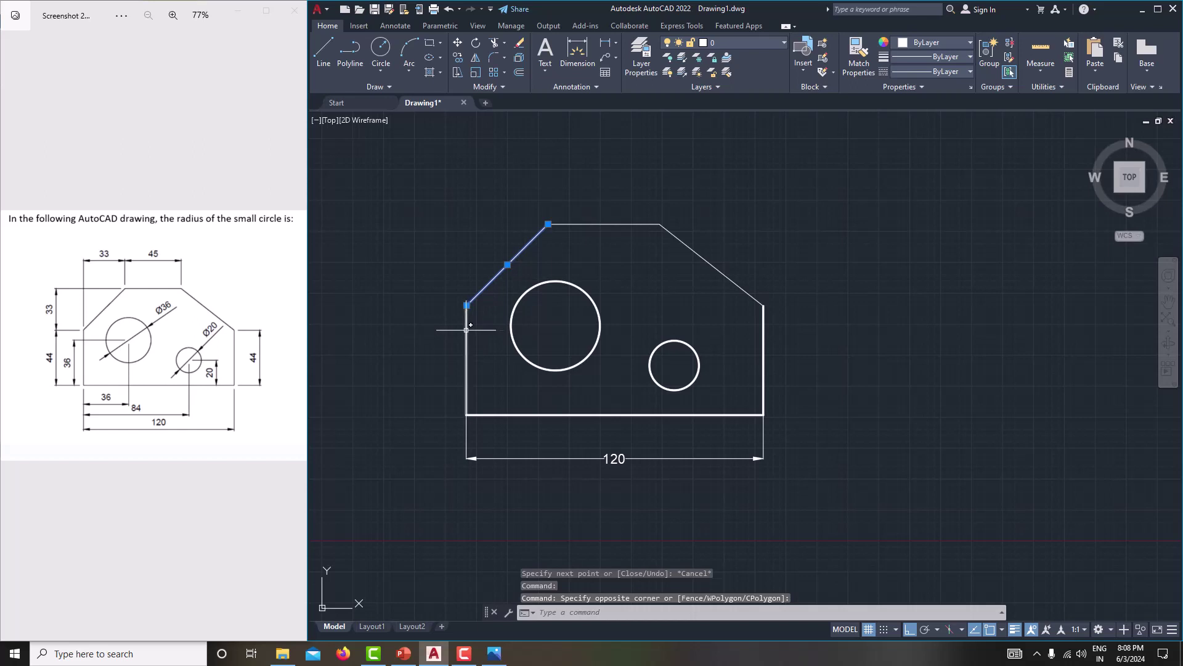
click(466, 330)
click(588, 223)
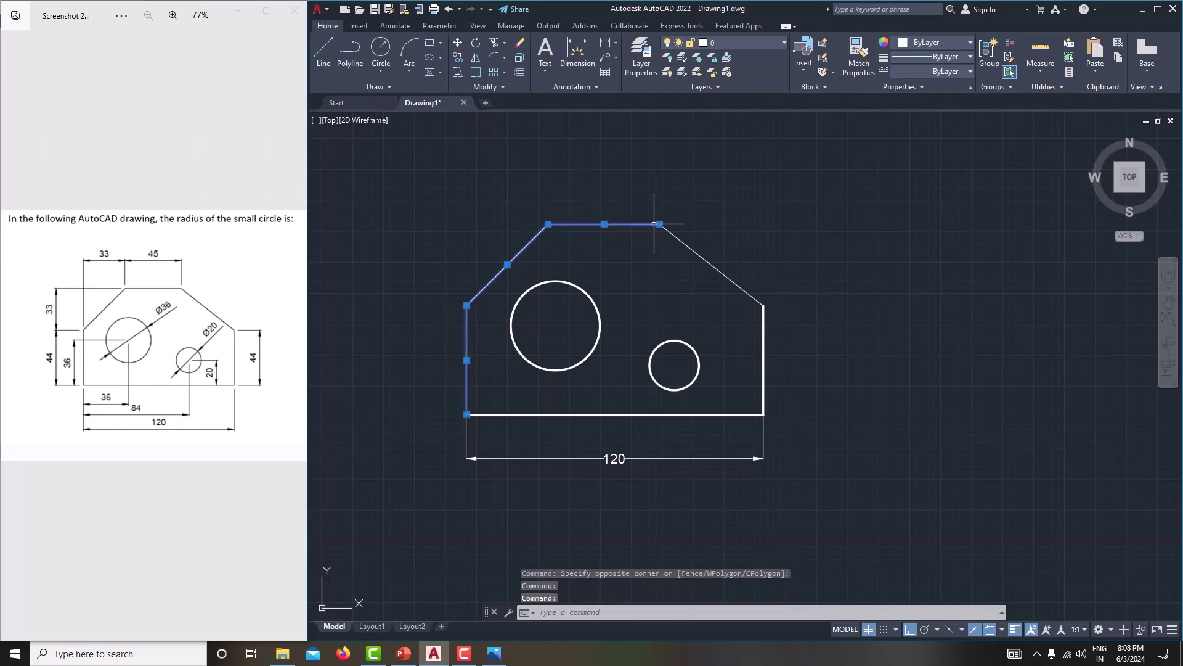
click(686, 245)
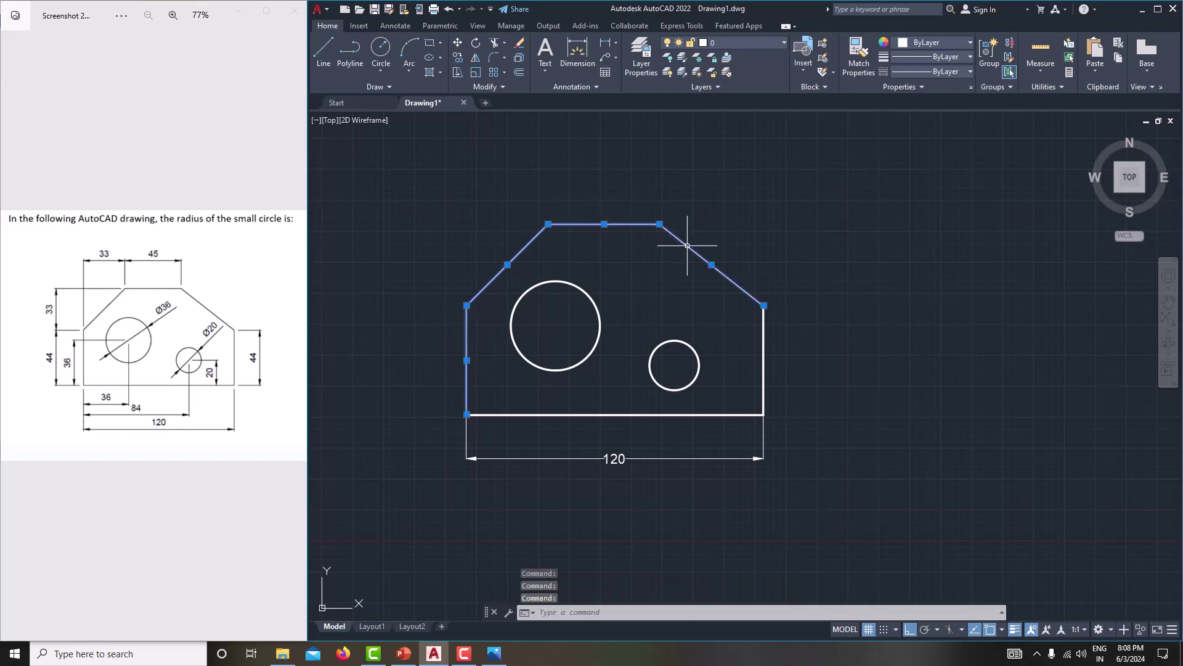
click(930, 57)
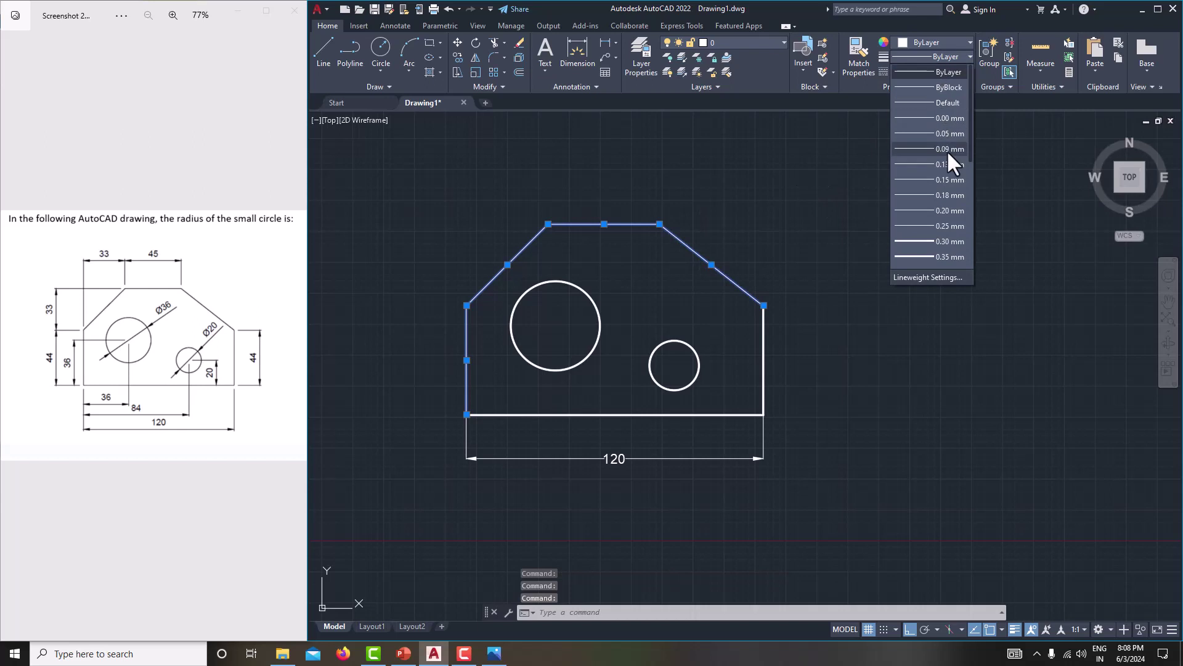
click(947, 250)
key(Escape)
Step: Add a vertical linear dimension for the outline's left edge, placed outside the plate
middle_drag(826, 246, 867, 257)
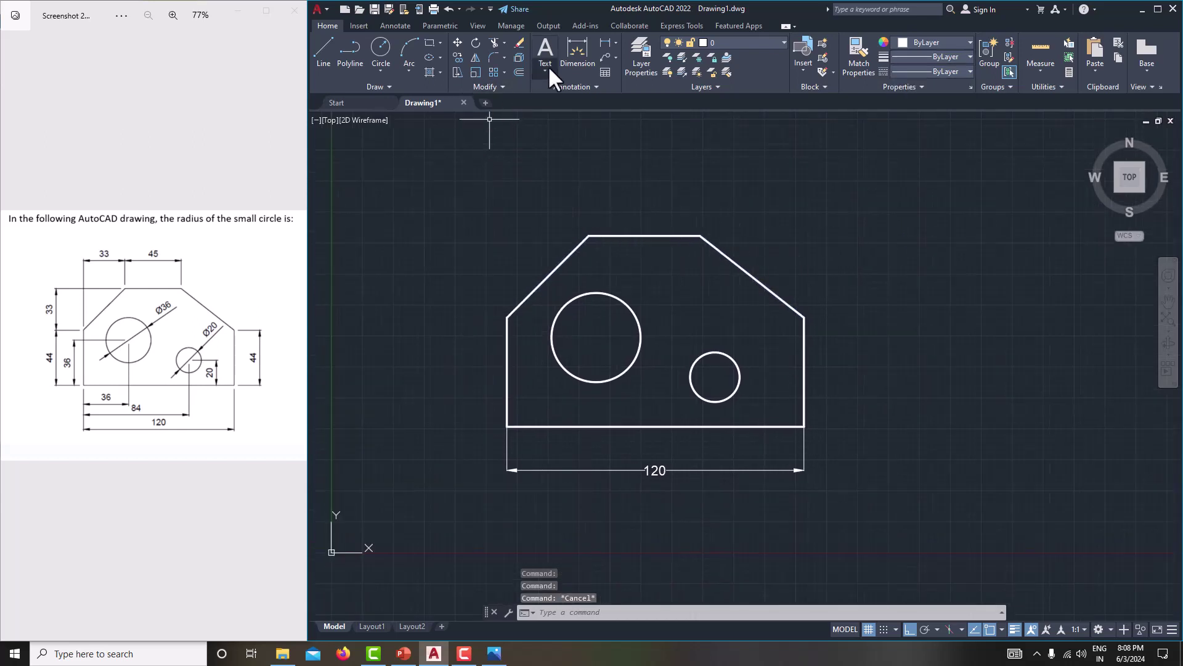
click(616, 42)
click(629, 63)
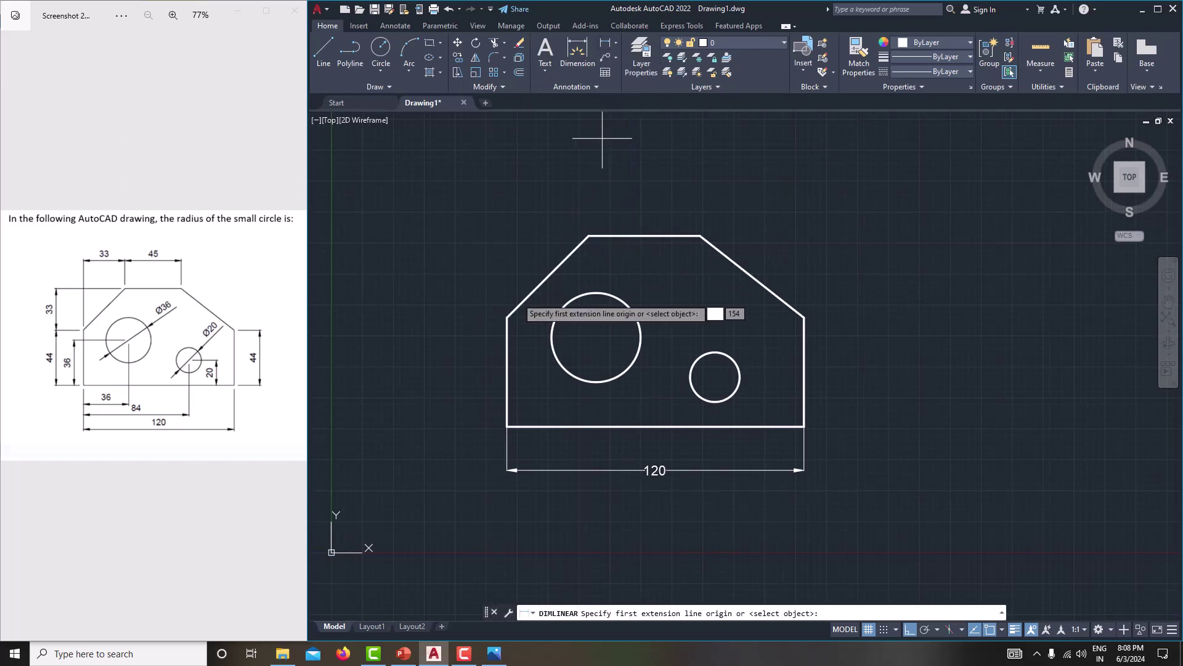
click(507, 318)
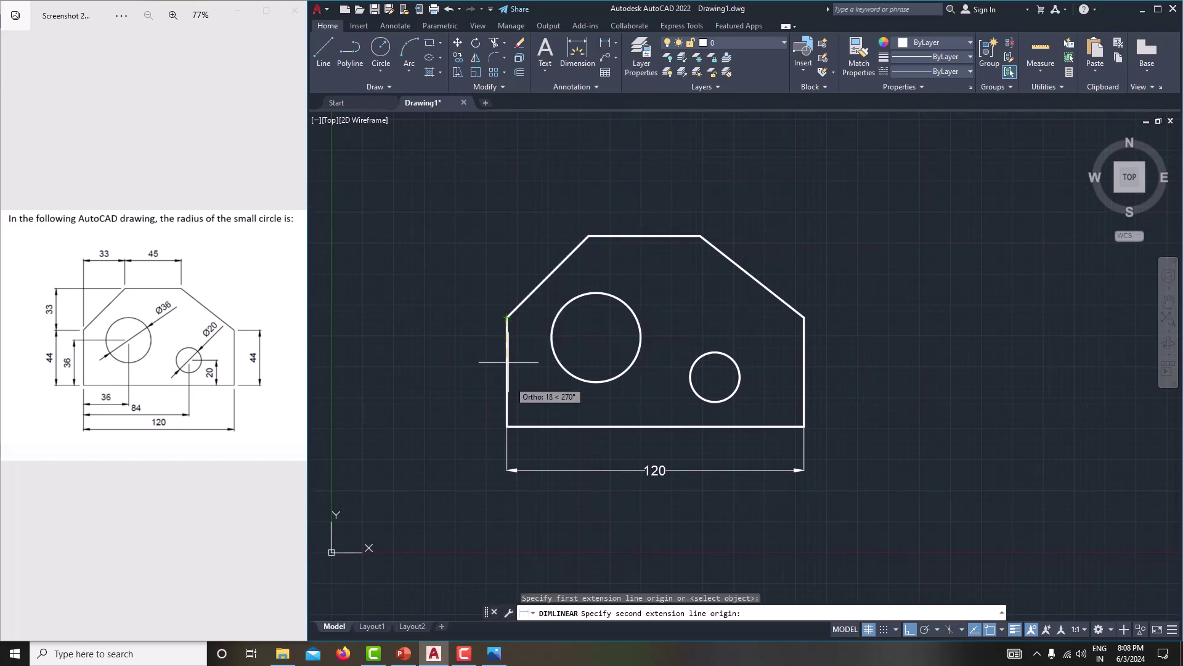
click(507, 426)
click(445, 418)
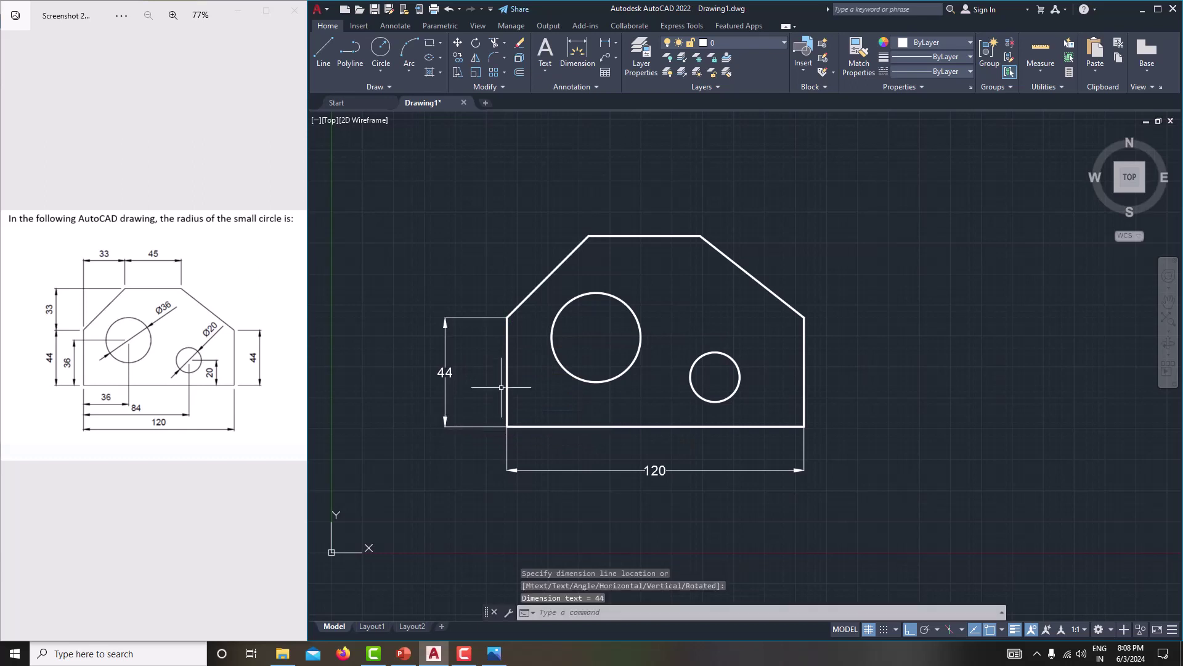
Step: Add a vertical linear dimension for the left sloped edge, aligned above the left edge's dimension
click(606, 43)
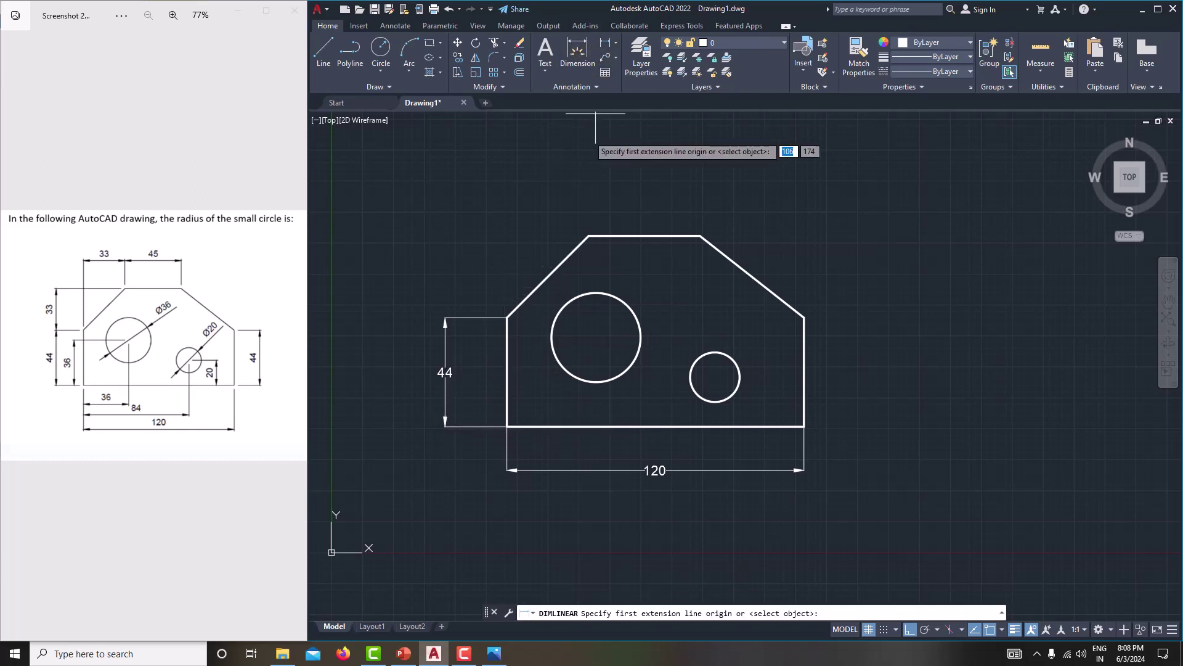
click(508, 318)
click(587, 235)
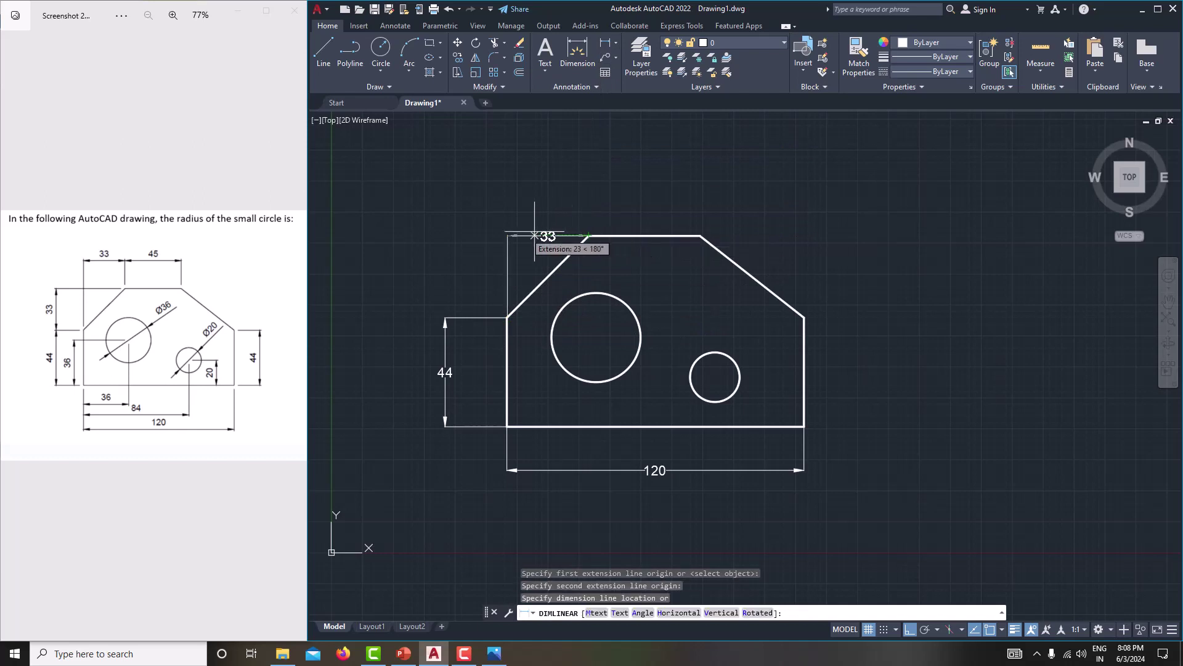
click(446, 269)
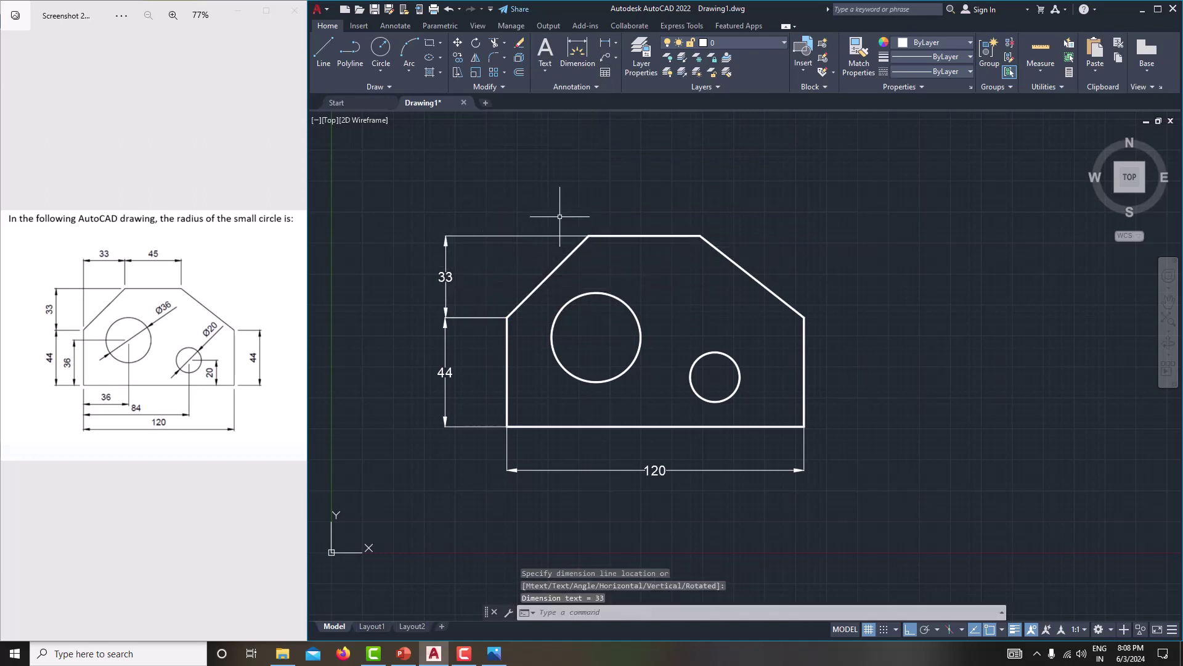
Step: Add a horizontal linear dimension for the left sloped edge, placed above the plate
click(605, 42)
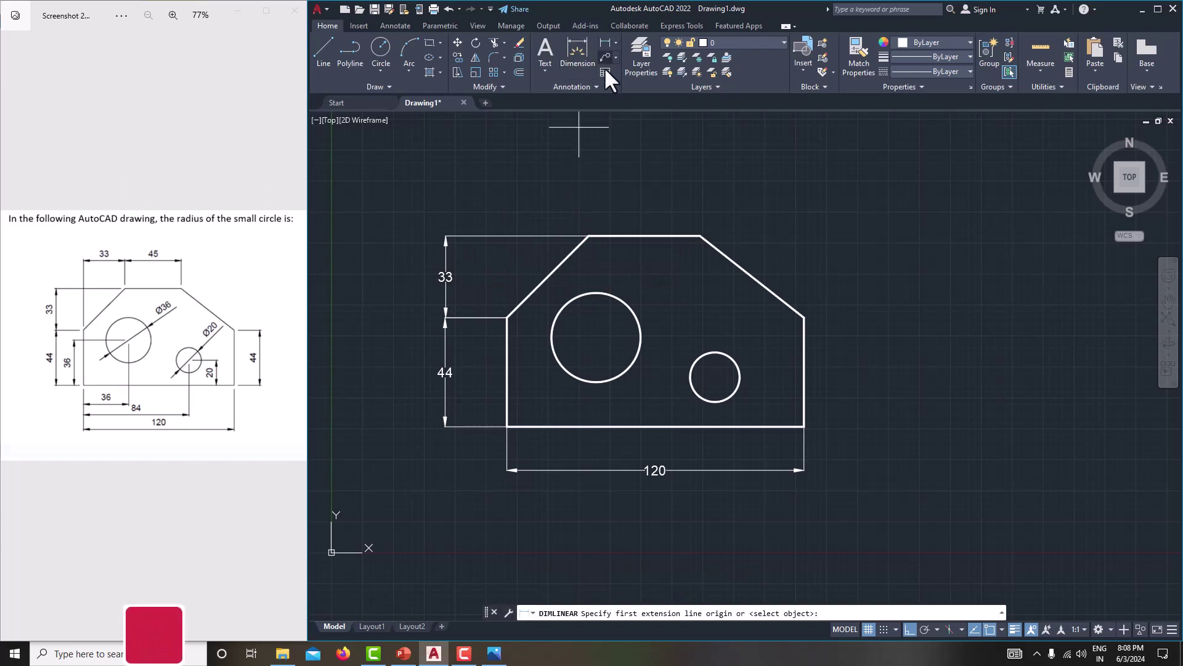
click(586, 236)
click(507, 317)
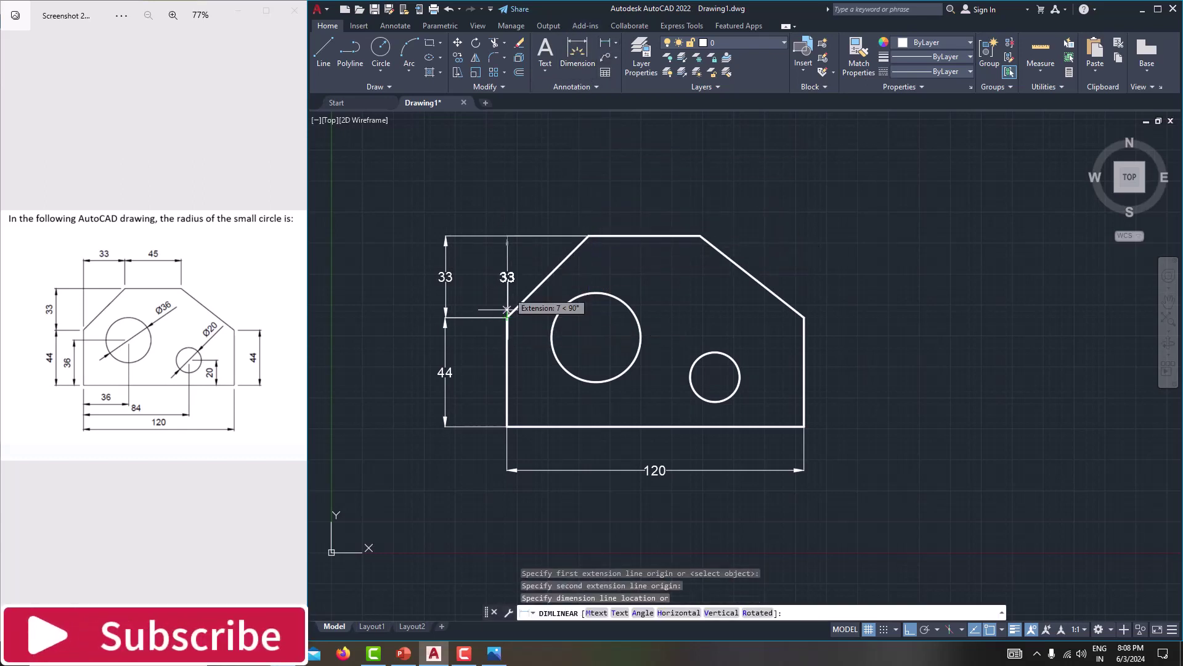
click(528, 197)
Step: Add a horizontal linear dimension for the top edge, in line with the sloped edge's horizontal dimension
key(Return)
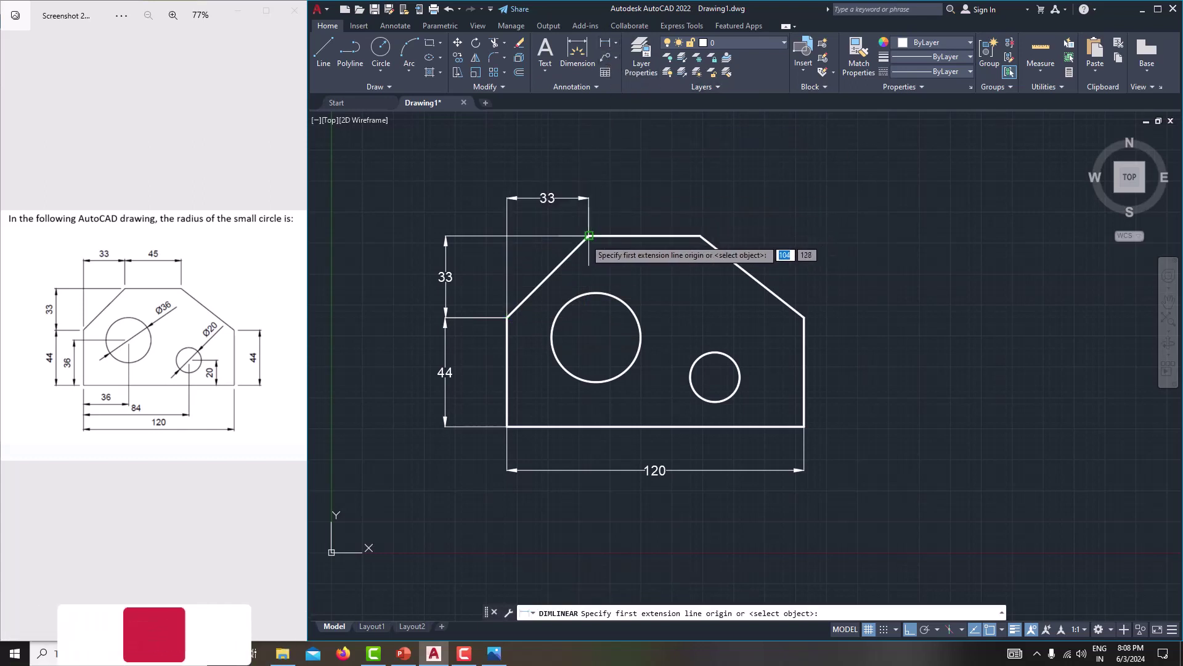
click(589, 236)
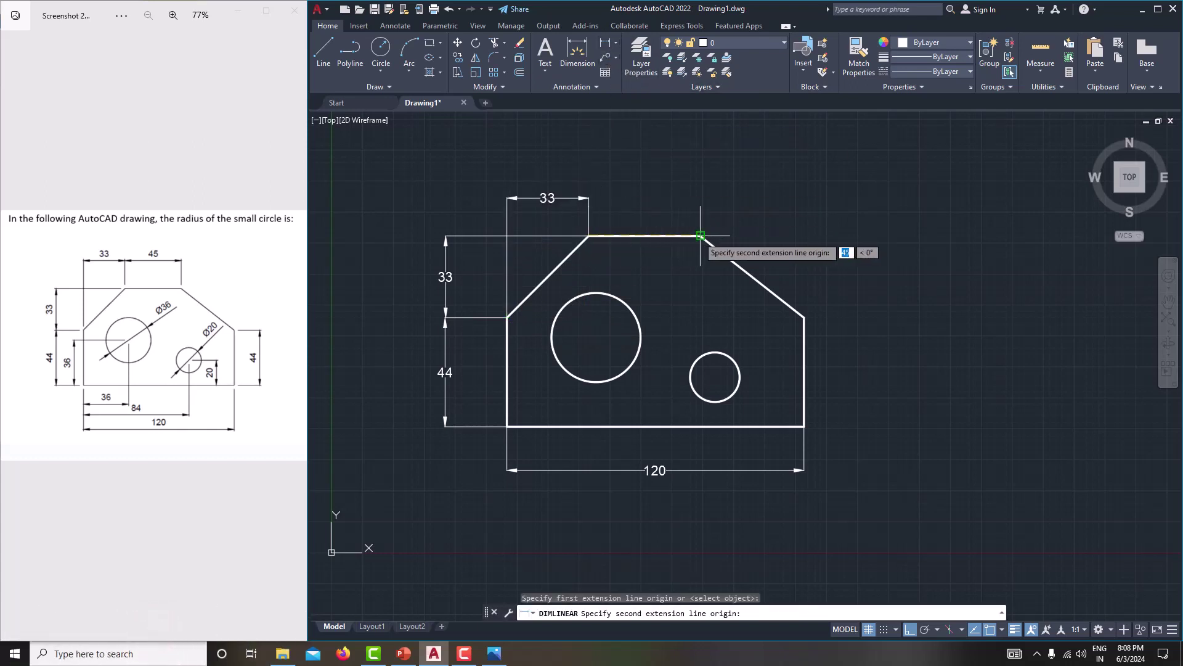
click(700, 235)
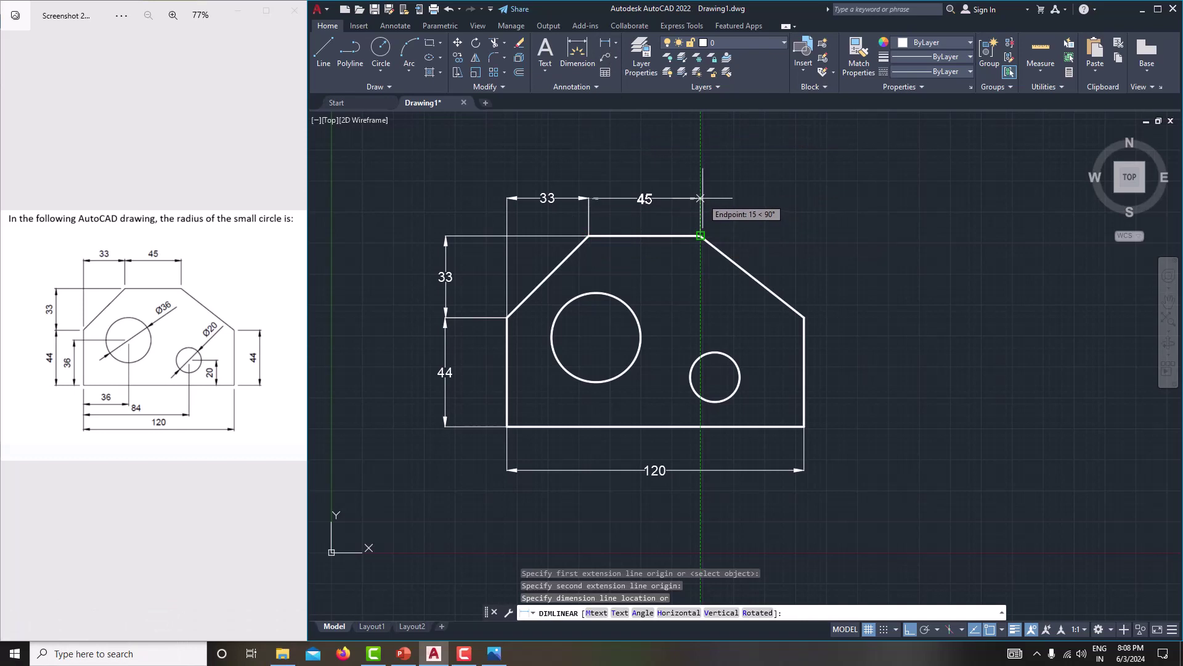
click(700, 198)
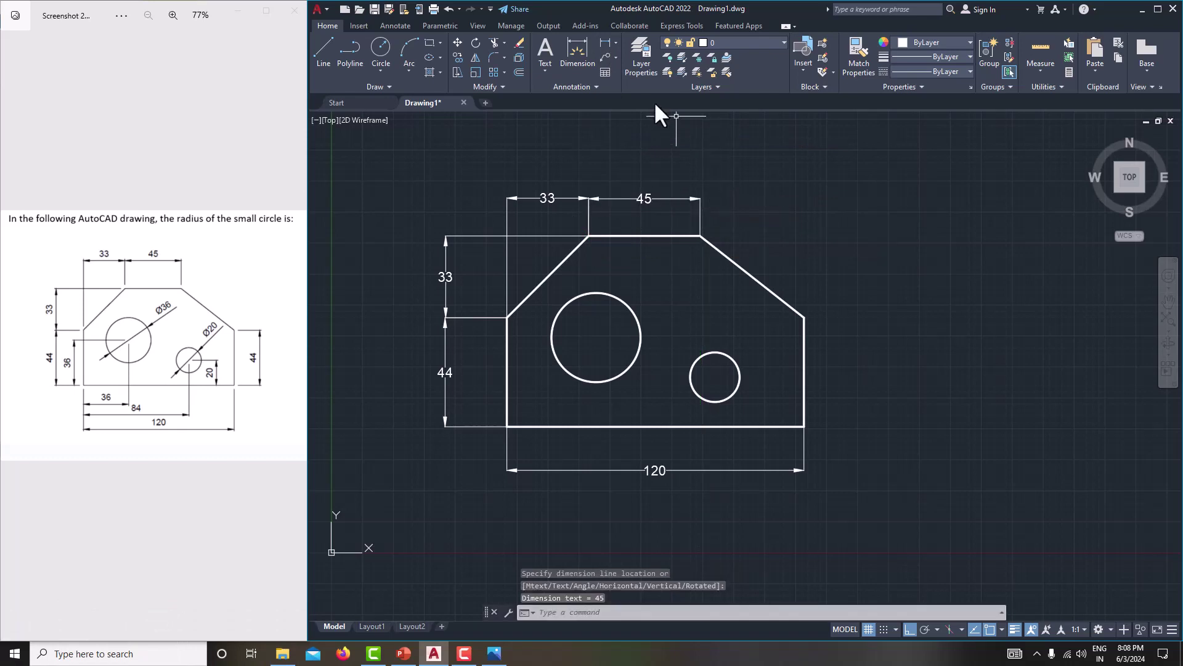
Step: Add a vertical linear dimension for the outline's right edge, placed outside the plate
click(608, 38)
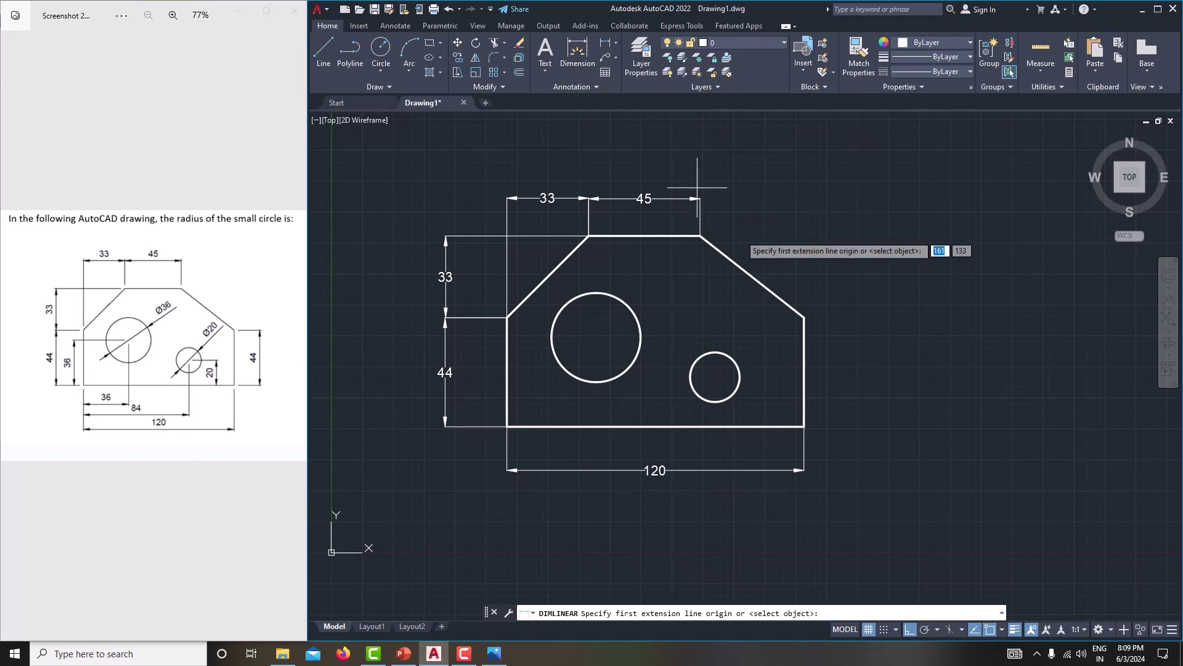
click(805, 317)
click(804, 426)
click(845, 427)
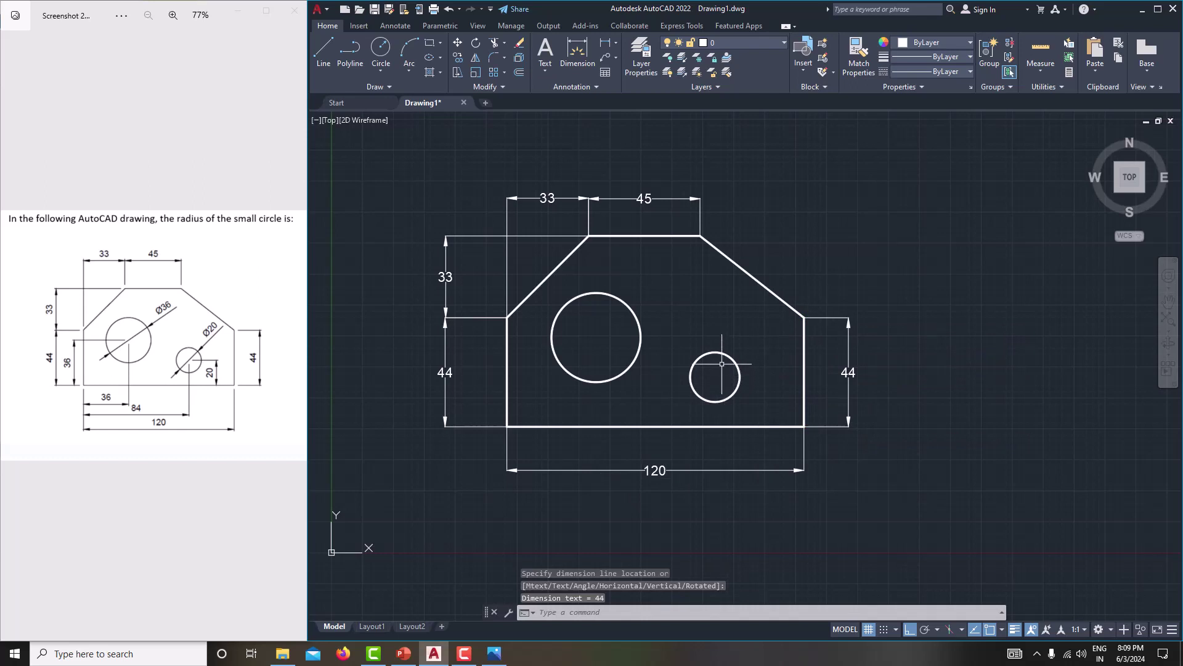
Step: Add a horizontal linear dimension from the small circle's centre to the plate's left edge, placed below the plate above the overall width dimension
key(Return)
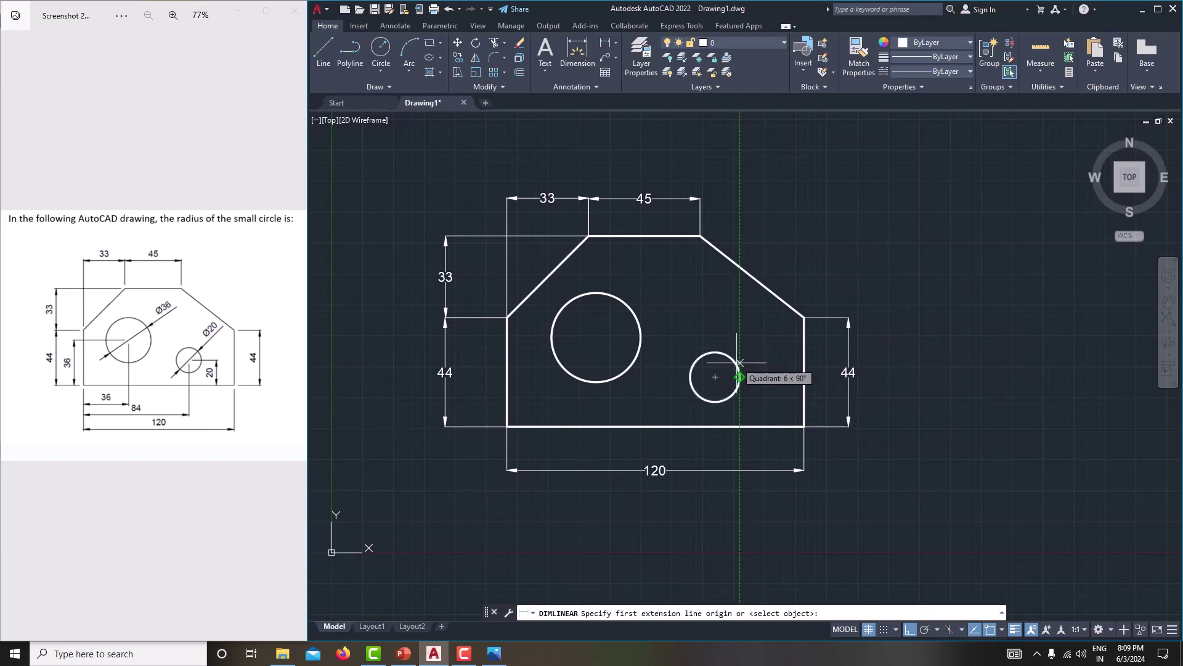
click(715, 376)
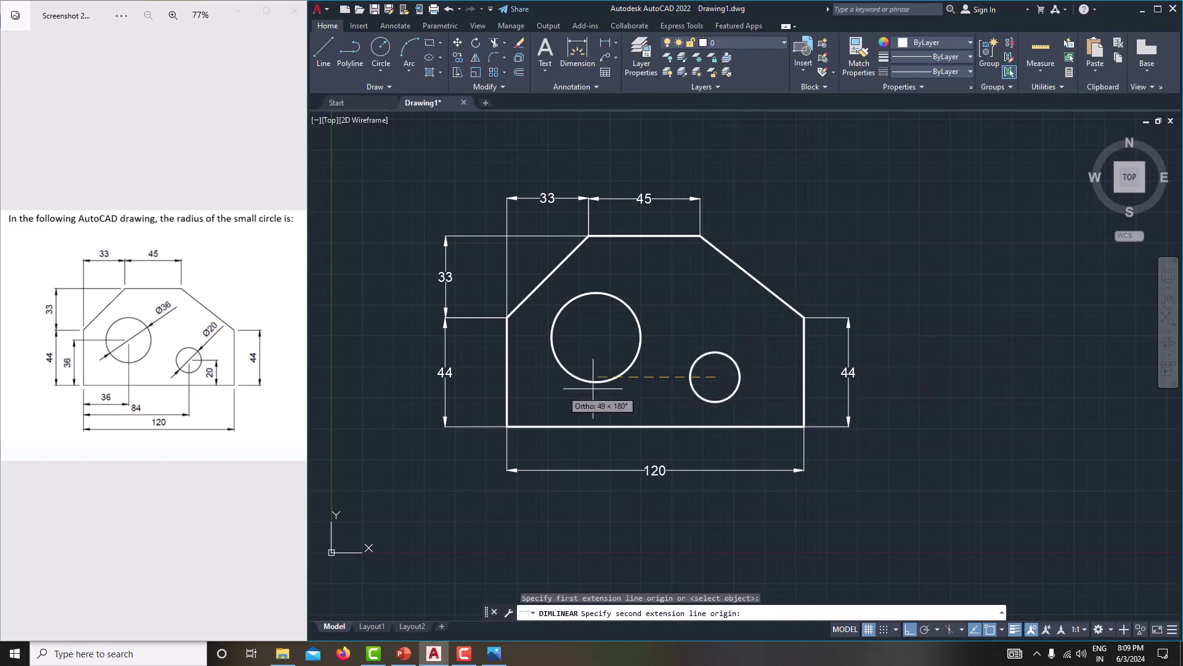
click(507, 425)
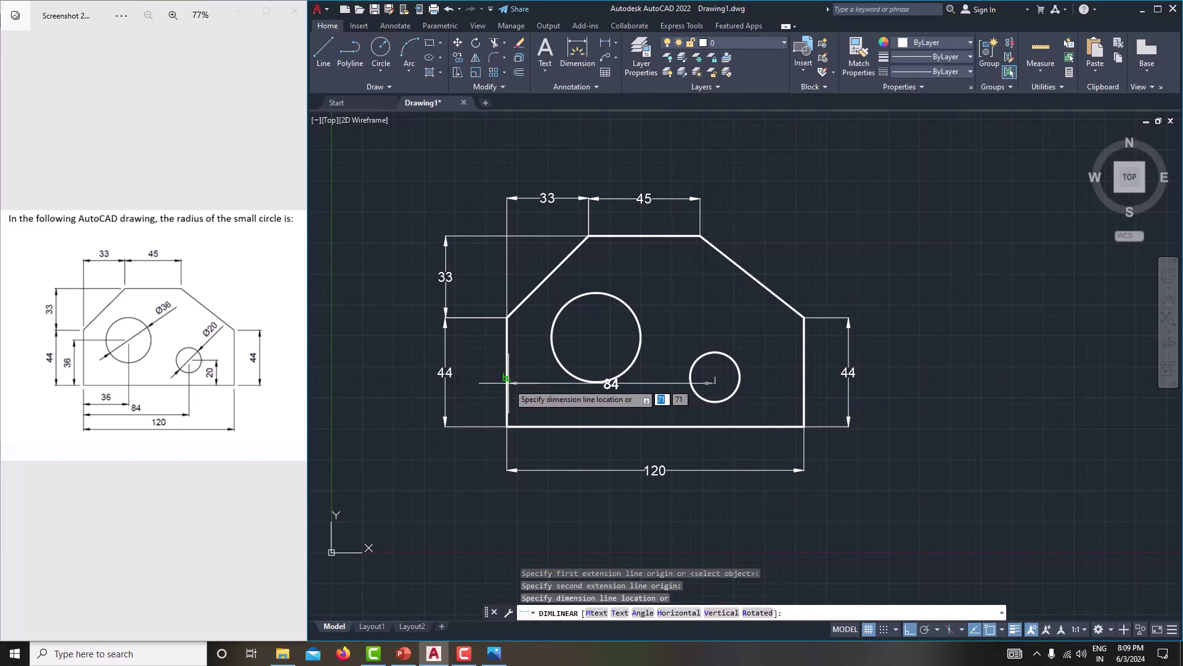
click(546, 452)
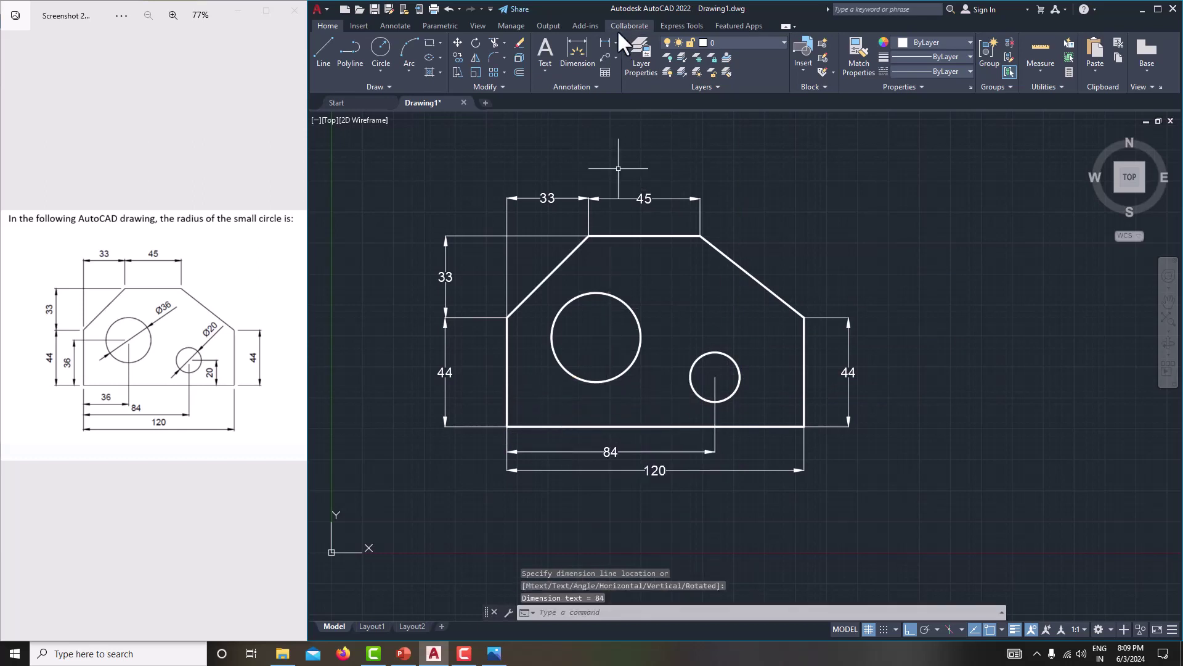
Step: Add a horizontal linear dimension from the large circle's centre to the left edge, placed between the plate and the small circle's horizontal dimension
key(Return)
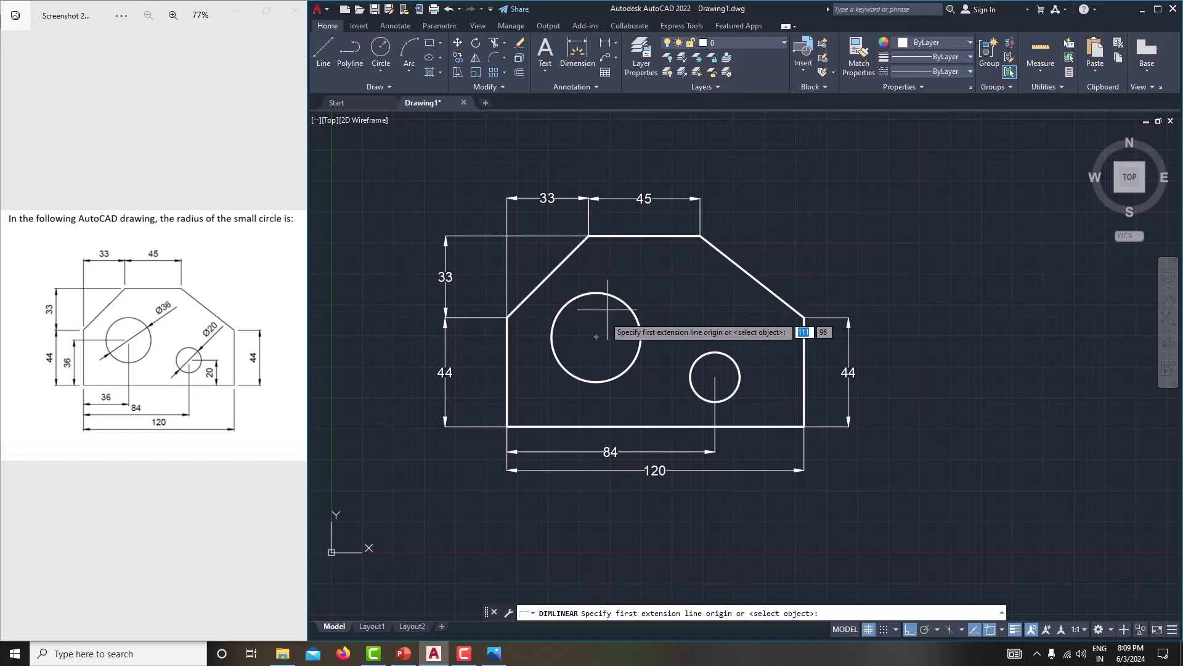
click(596, 337)
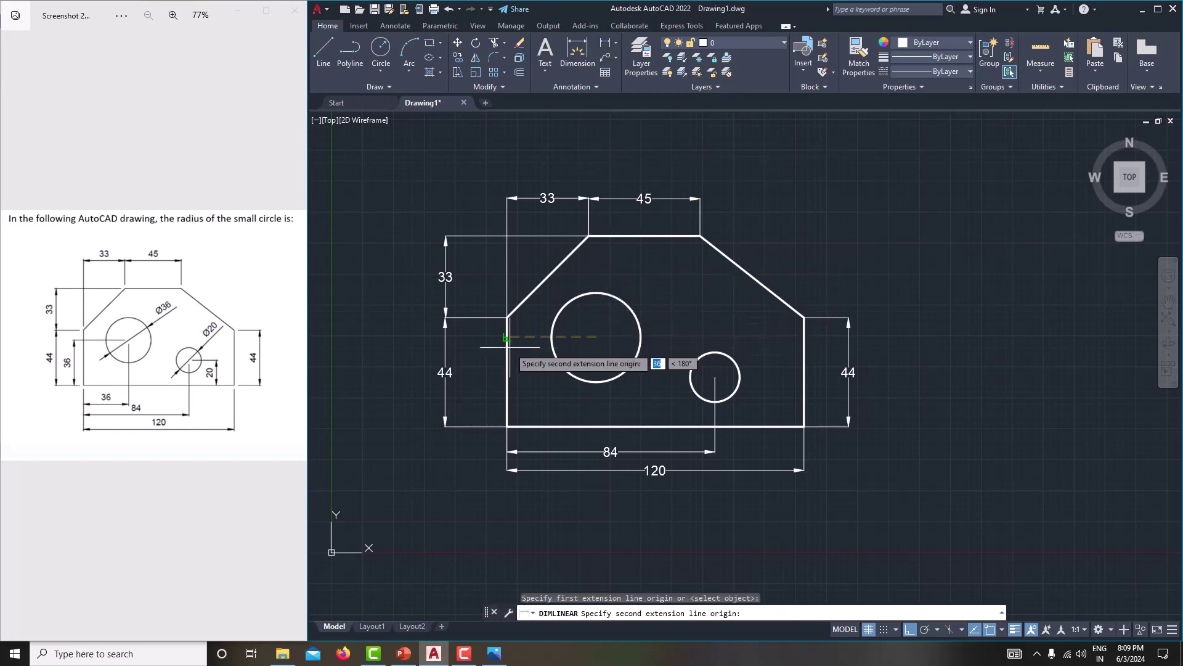
click(506, 337)
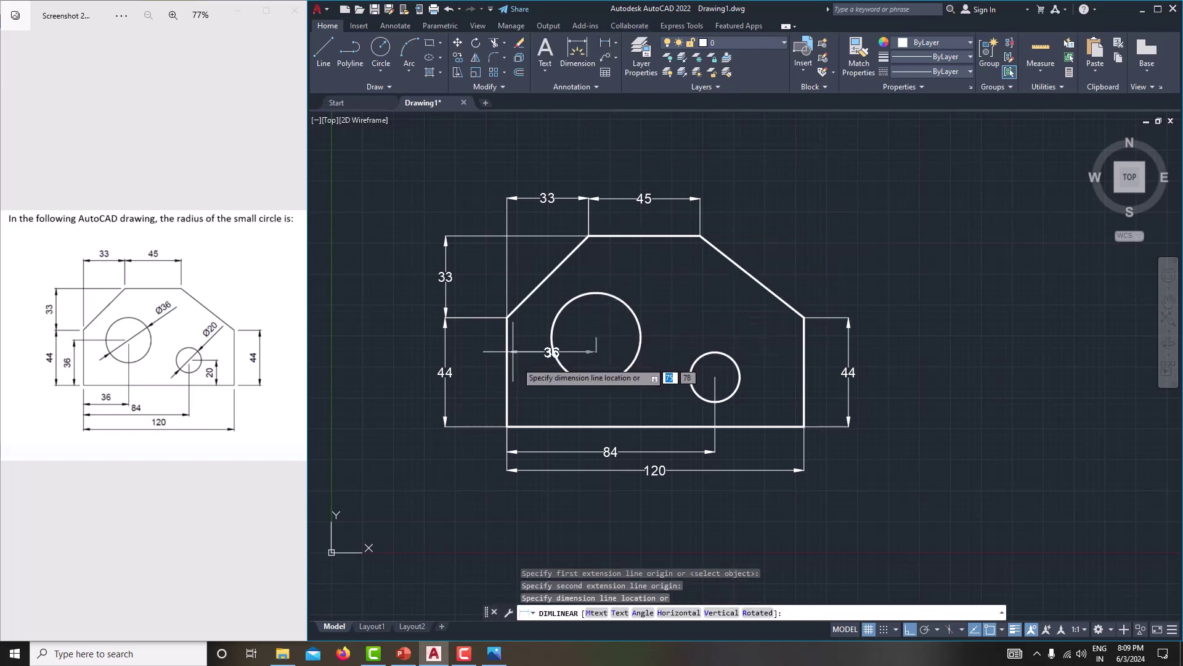
click(528, 441)
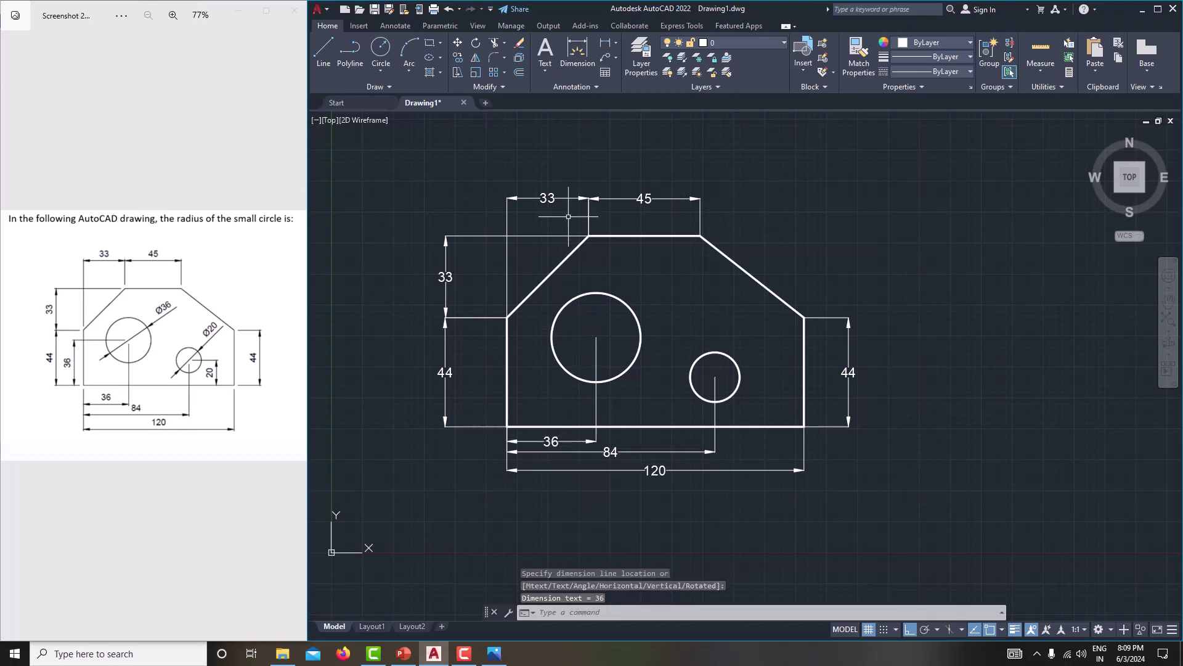
Step: Add a vertical linear dimension from the large circle's centre to the bottom edge, placed between the plate and the left edge's dimension
key(Return)
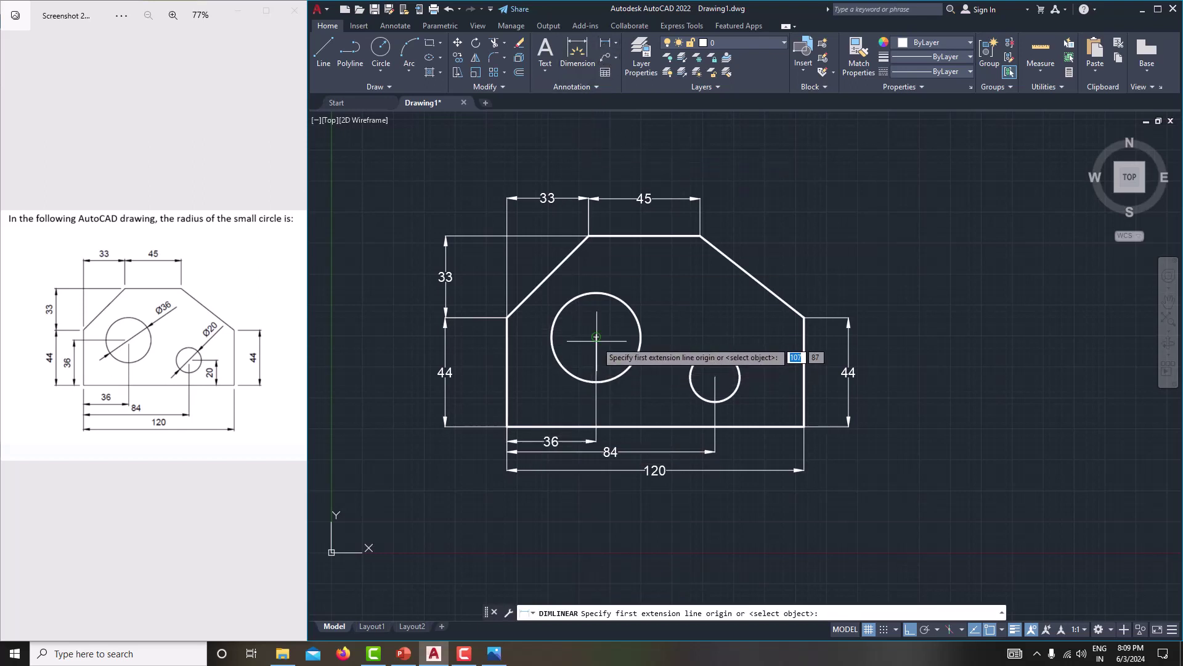
click(596, 336)
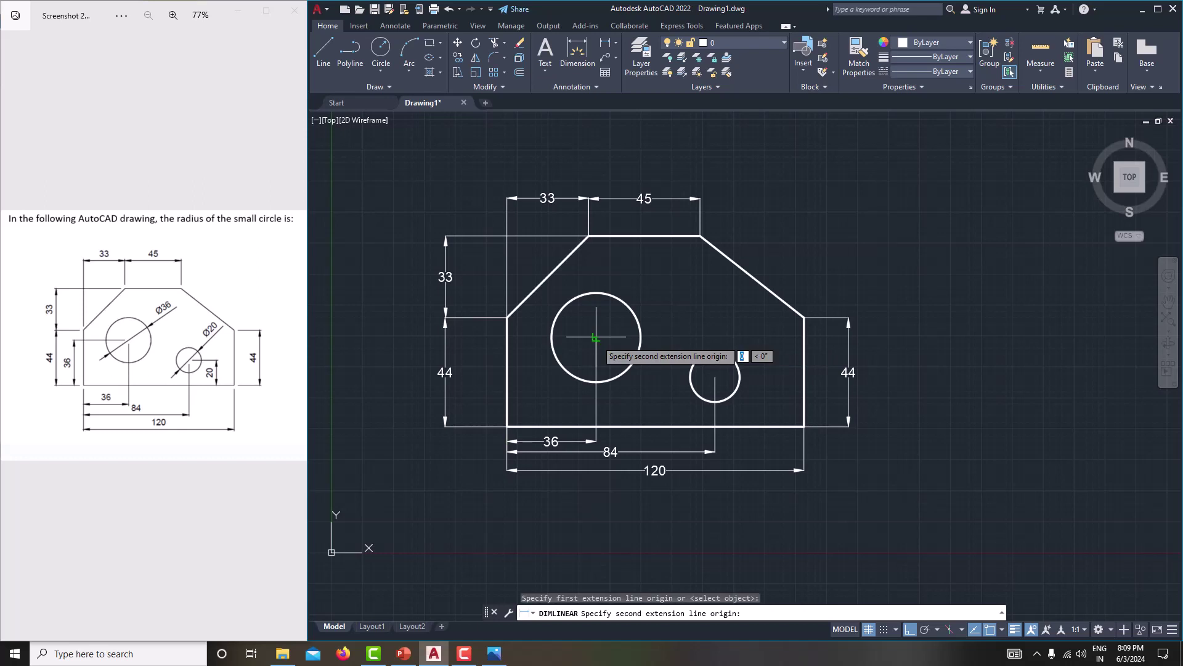
click(595, 426)
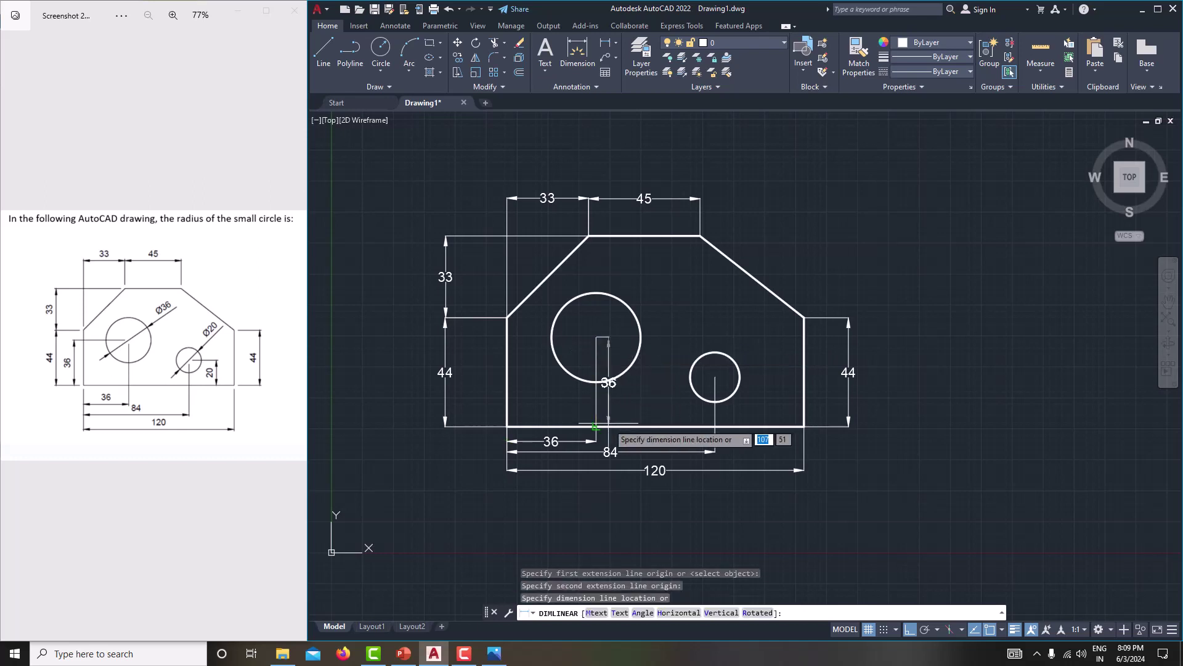
click(478, 413)
Step: Add a vertical linear dimension from the small circle's centre to the bottom edge, placed along the plate's right edge
click(604, 51)
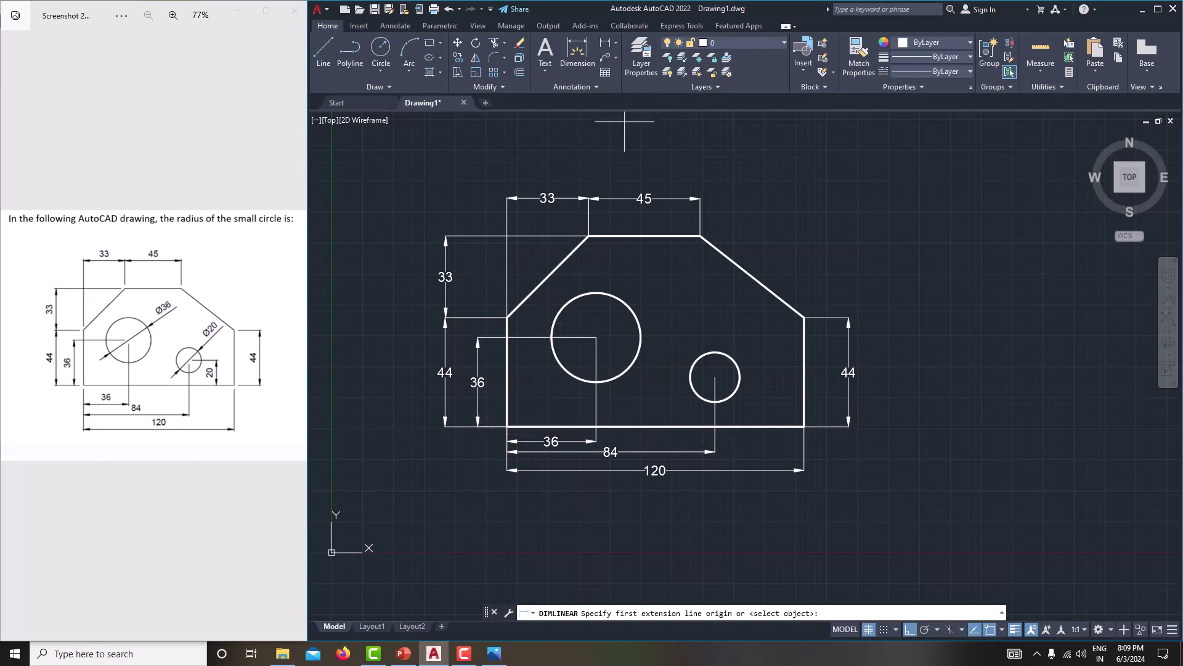
click(715, 376)
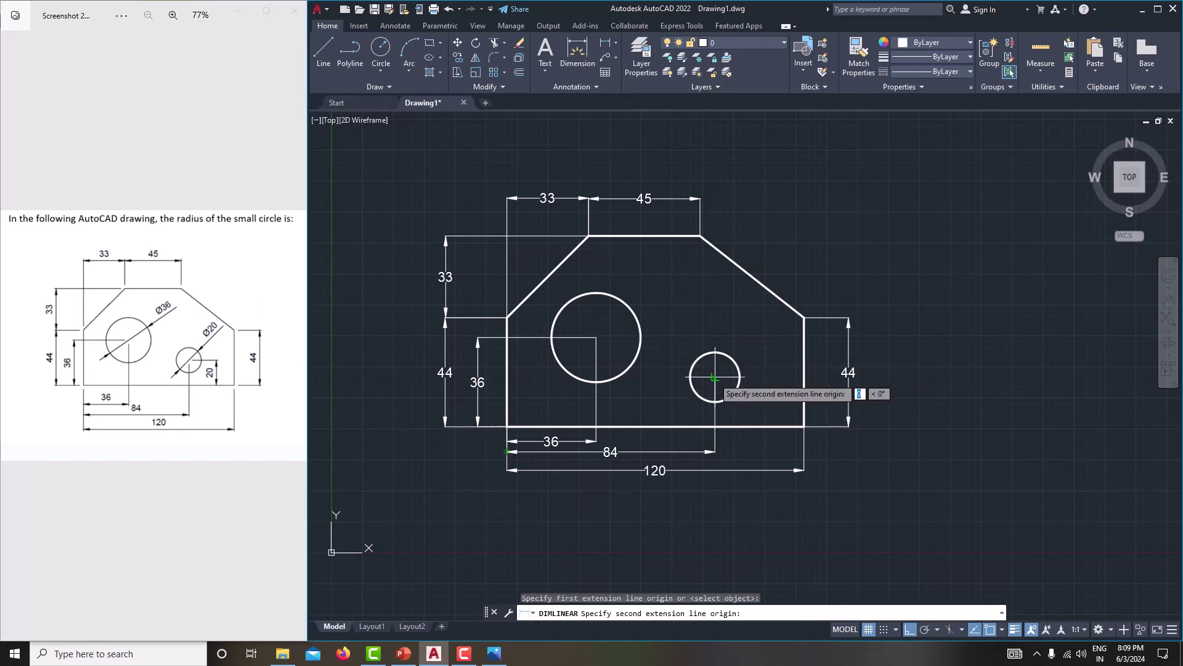
click(714, 426)
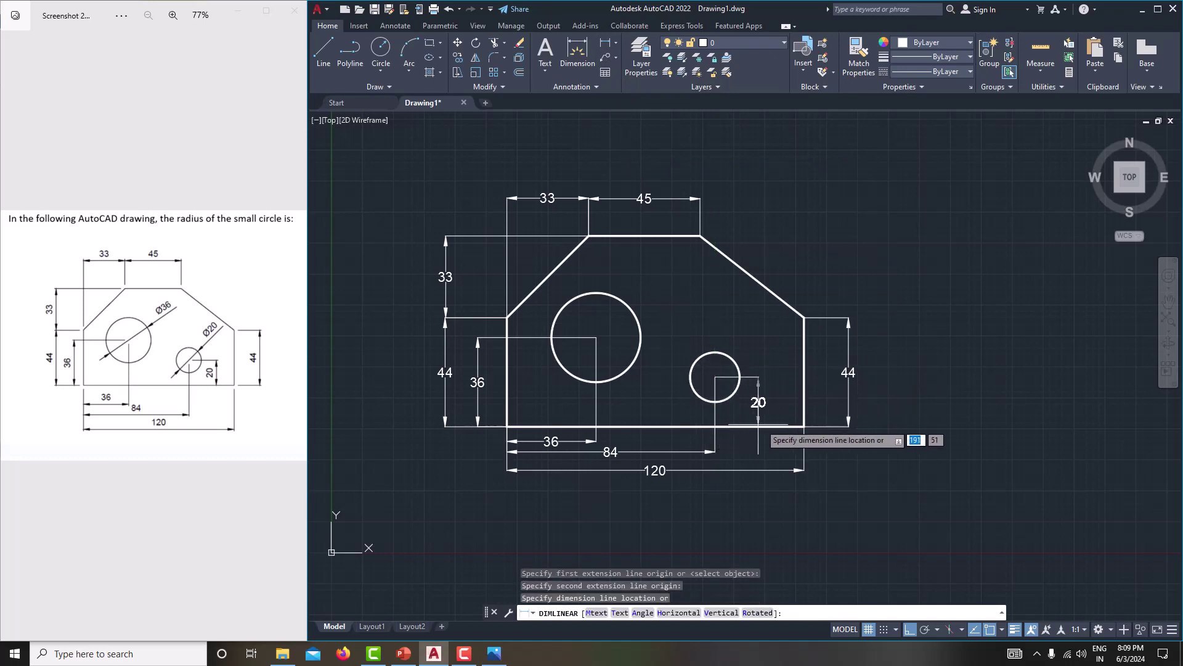
click(803, 394)
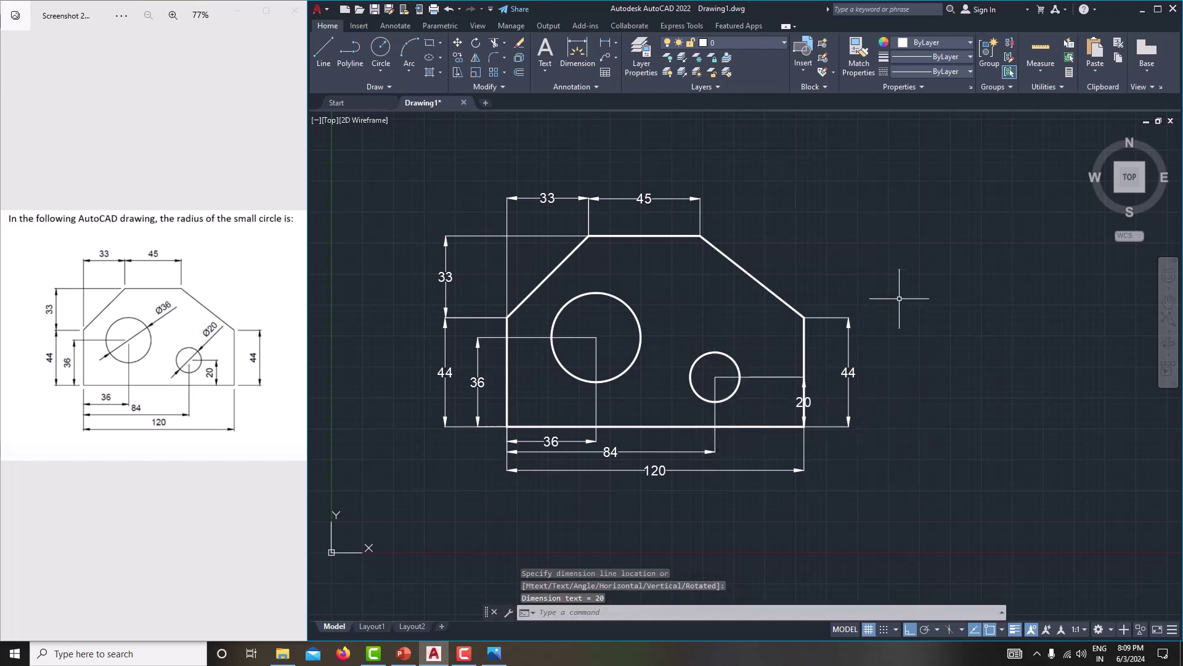
Step: Move the small circle's vertical dimension inside the plate, between the circle and the right edge
click(804, 401)
click(805, 401)
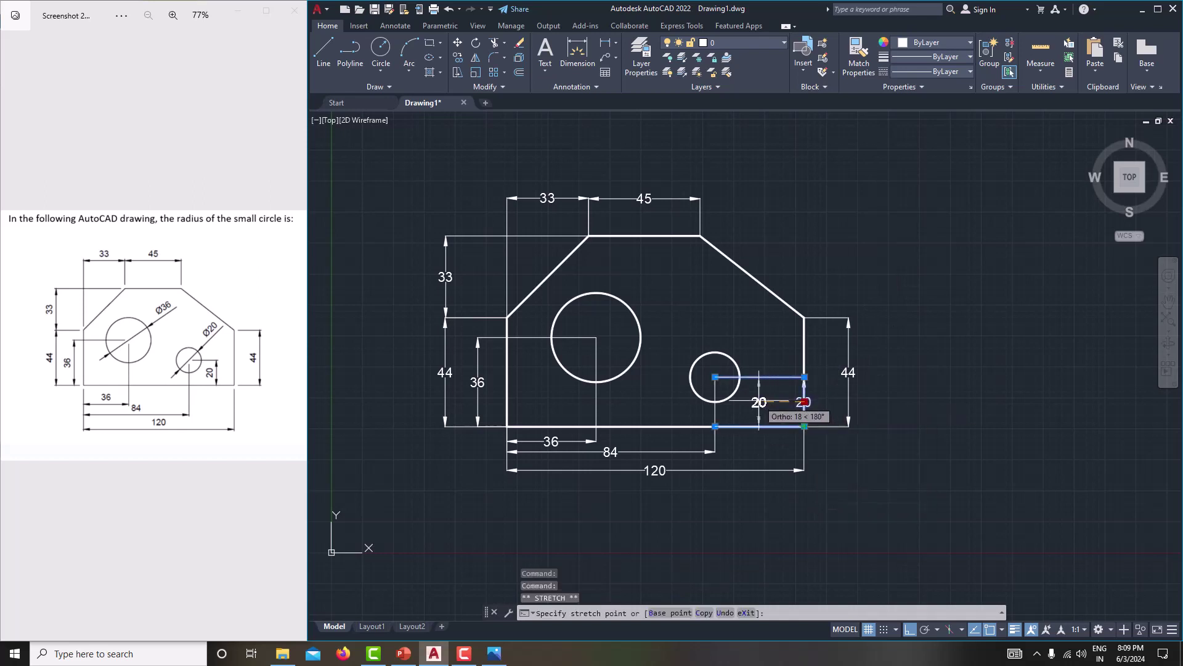
click(755, 402)
key(Escape)
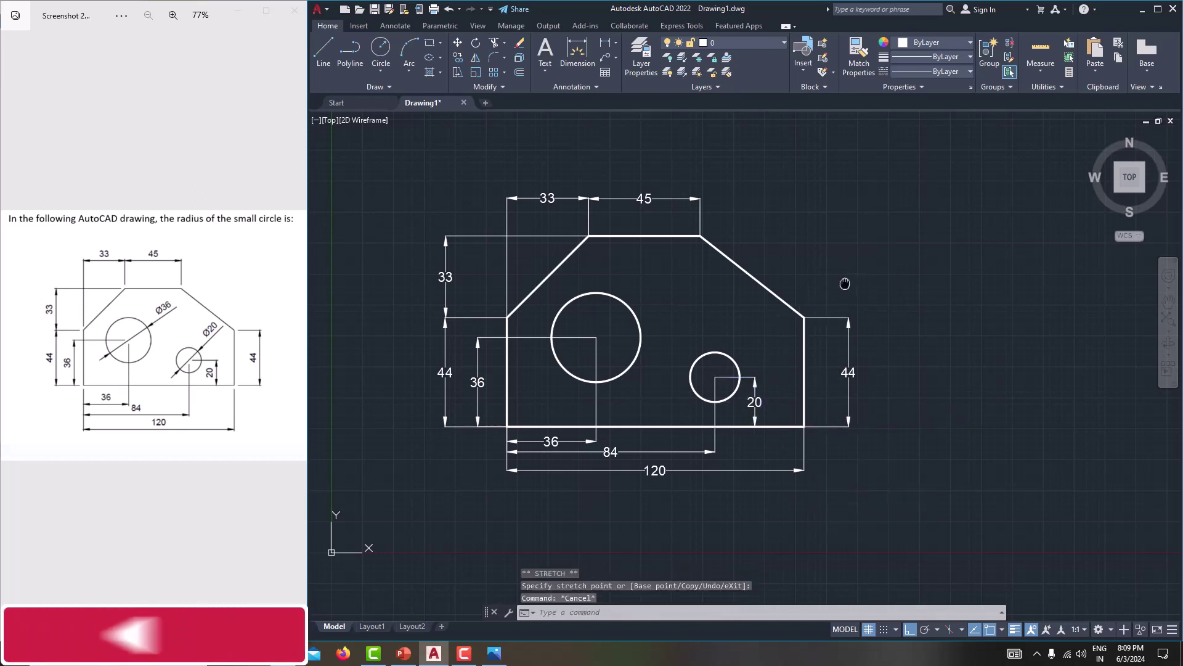
Step: Add a diameter dimension to the large circle, with its text above and to the right of the circle inside the plate
middle_drag(840, 280, 863, 276)
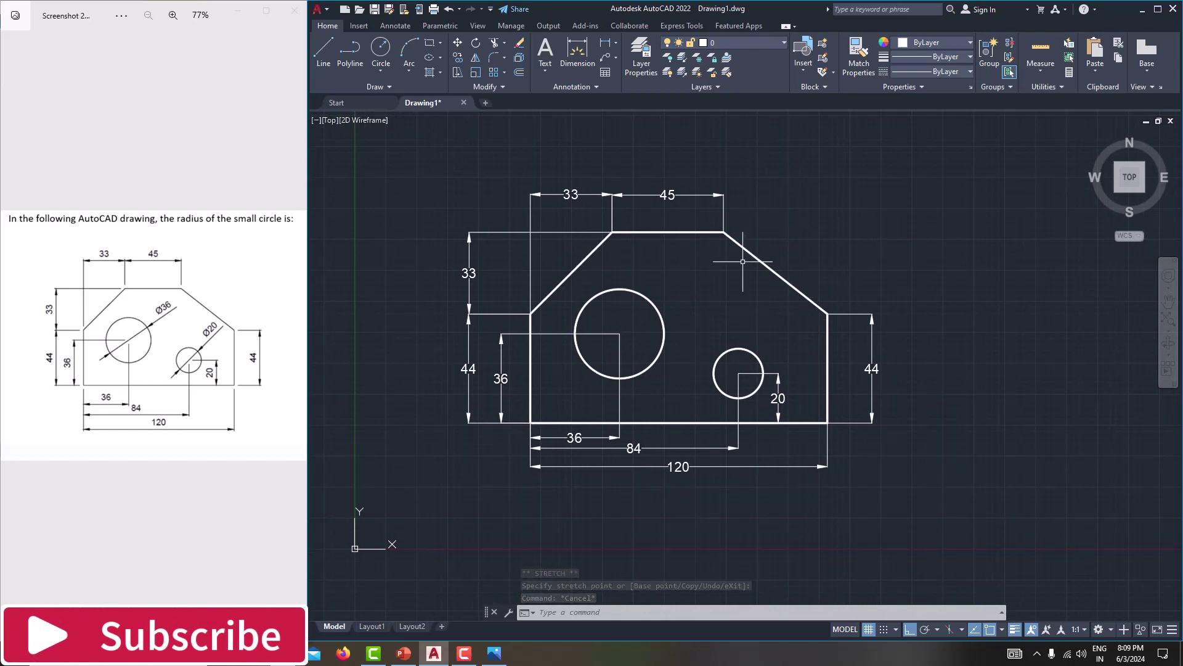
click(616, 41)
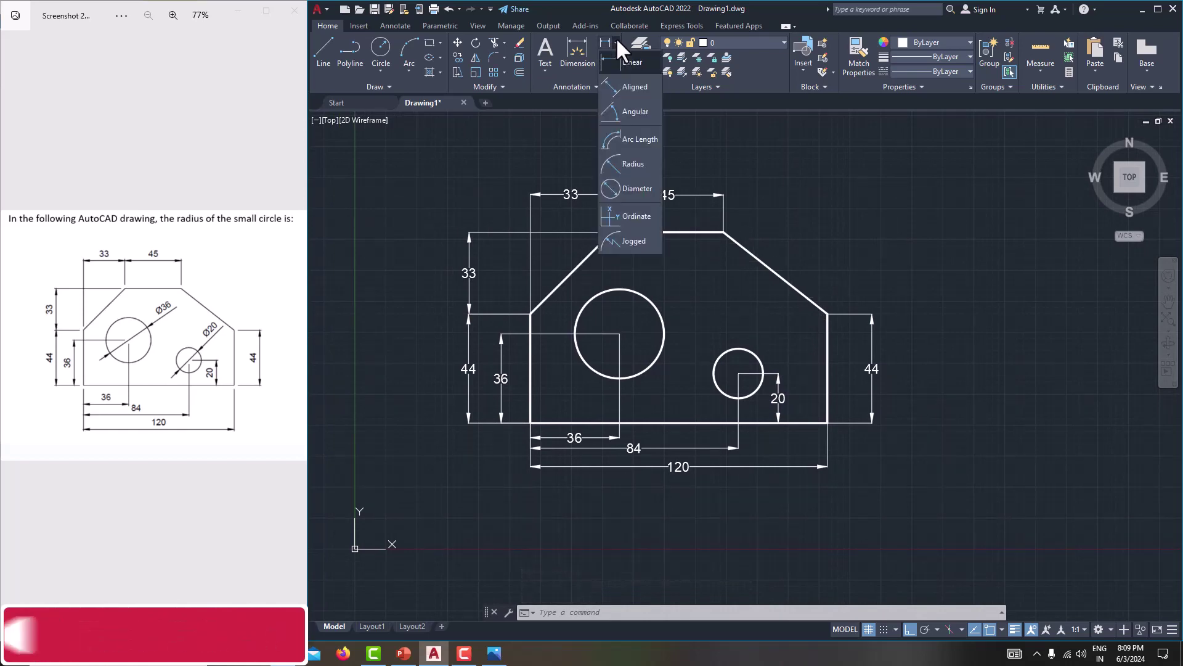
click(641, 184)
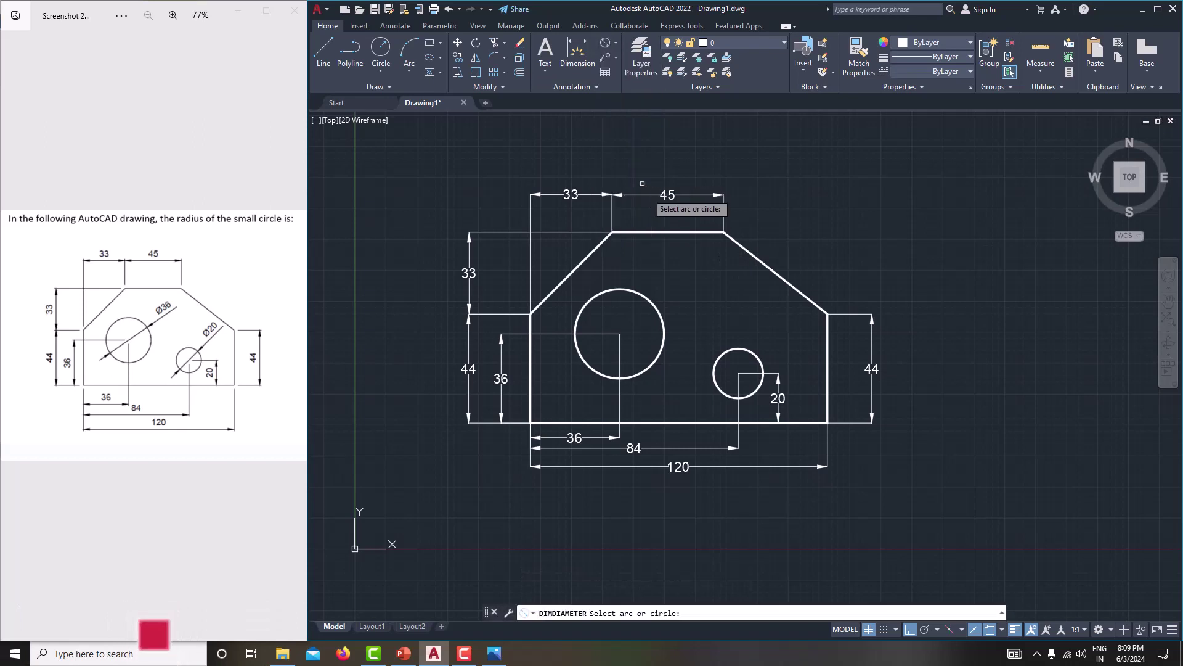
click(656, 308)
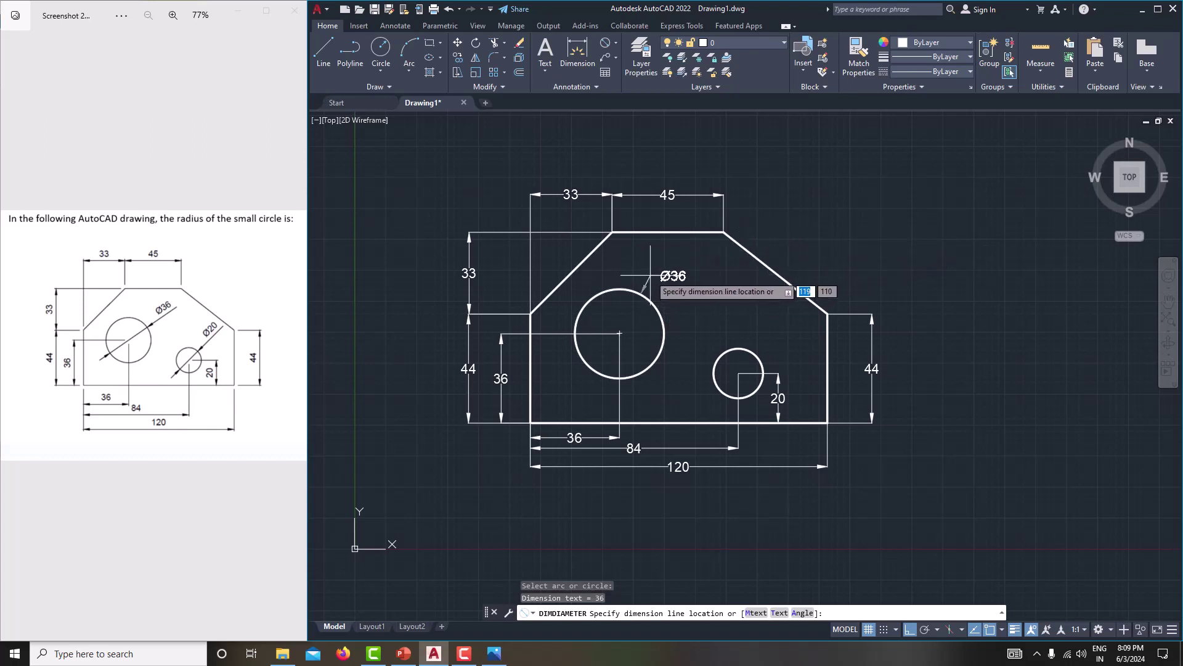
click(650, 276)
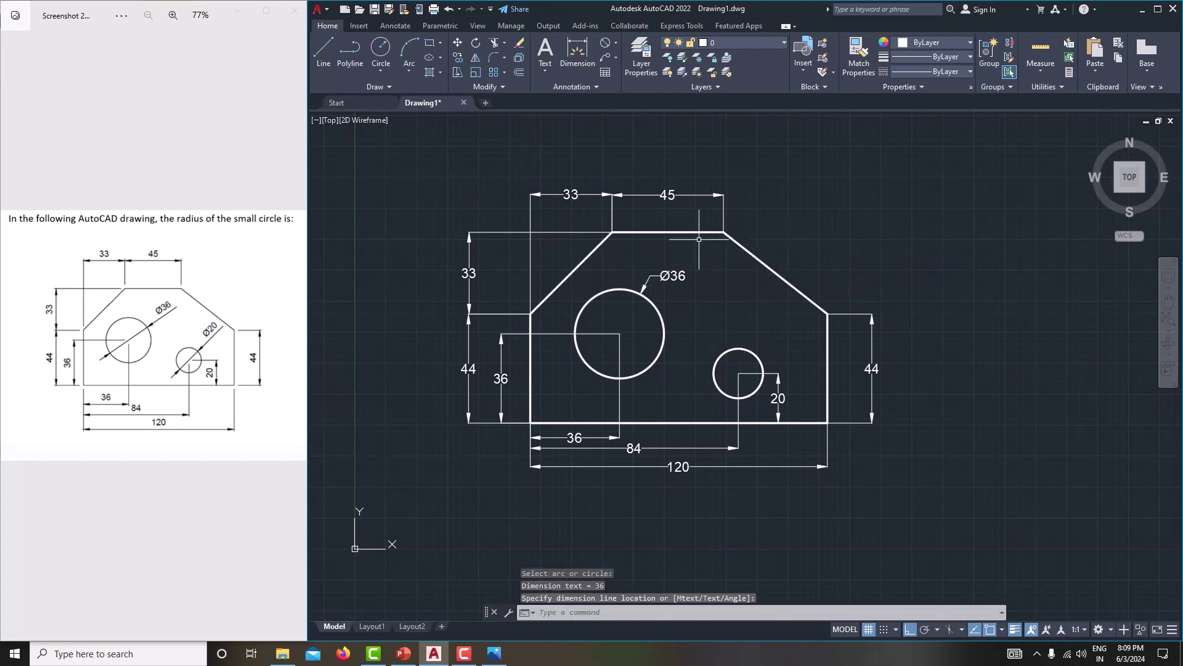
Step: Add a diameter dimension to the small circle, with its text above and to the right of the circle
click(606, 44)
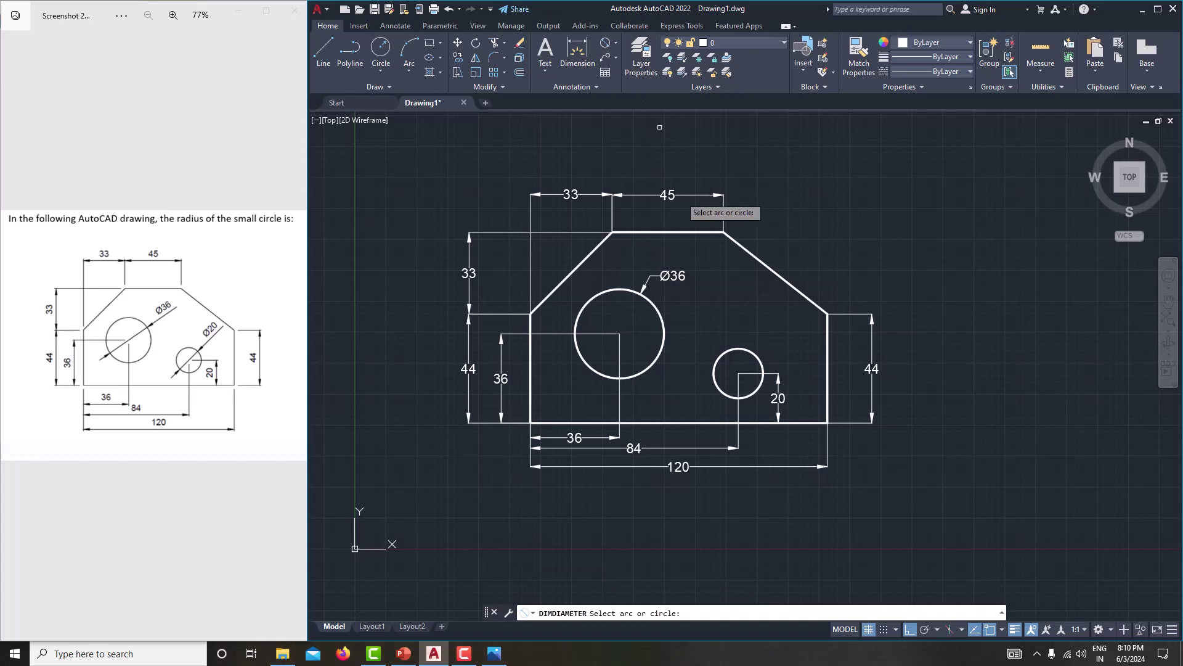
click(737, 350)
click(755, 326)
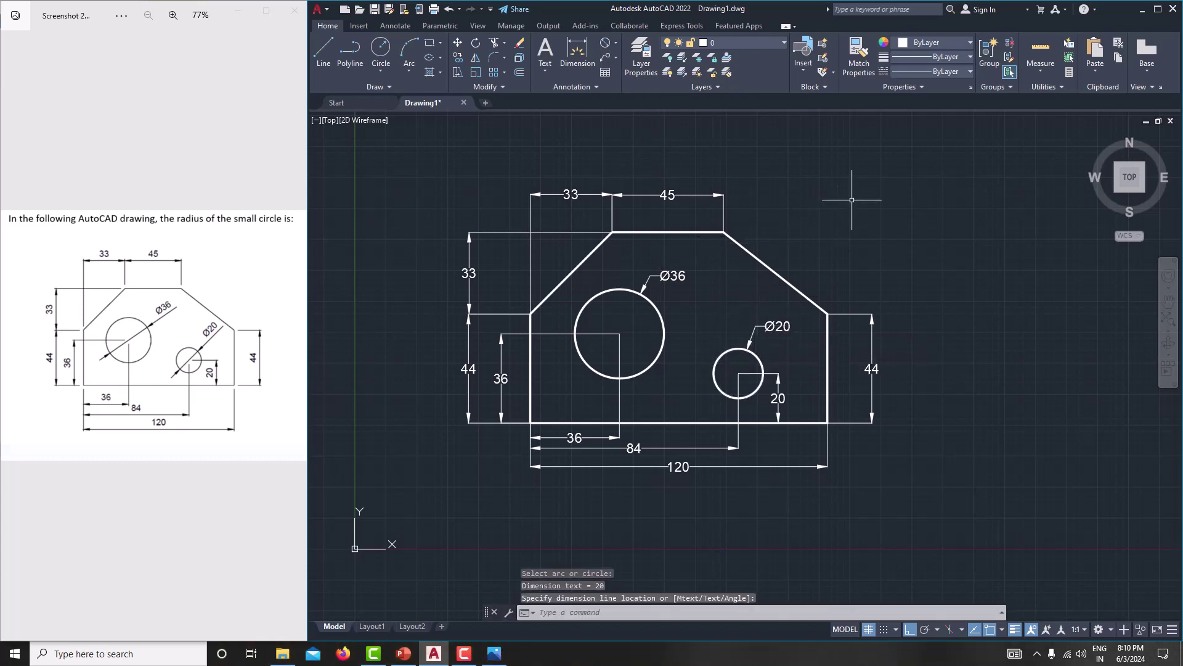
key(Escape)
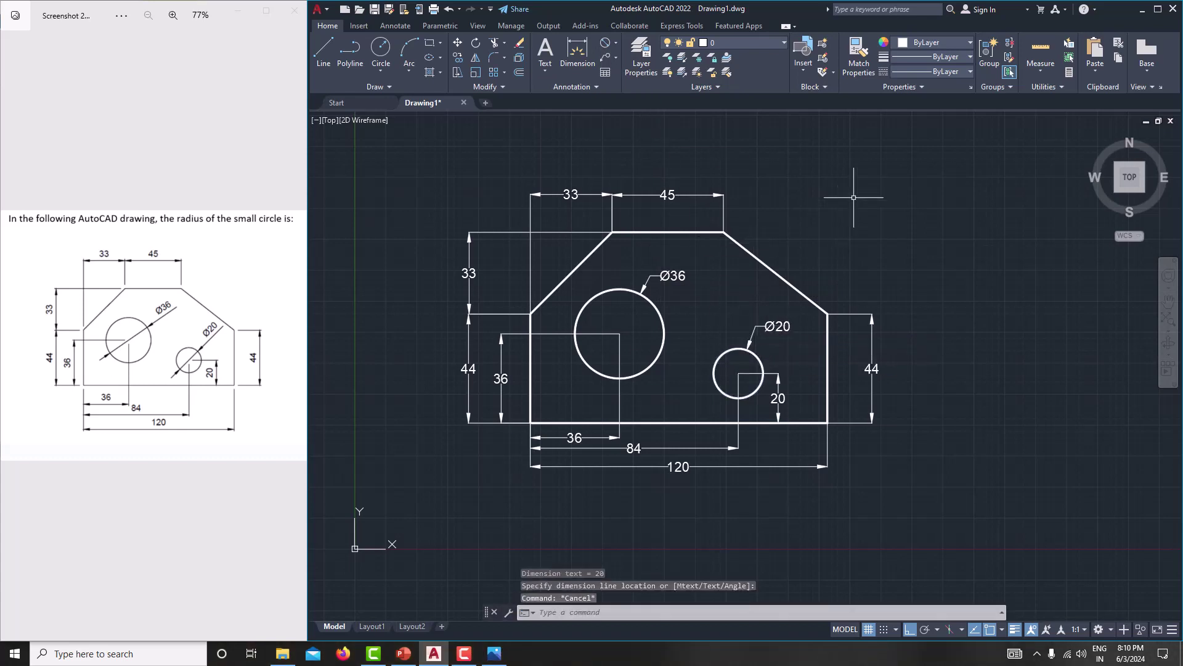
middle_drag(840, 236, 841, 250)
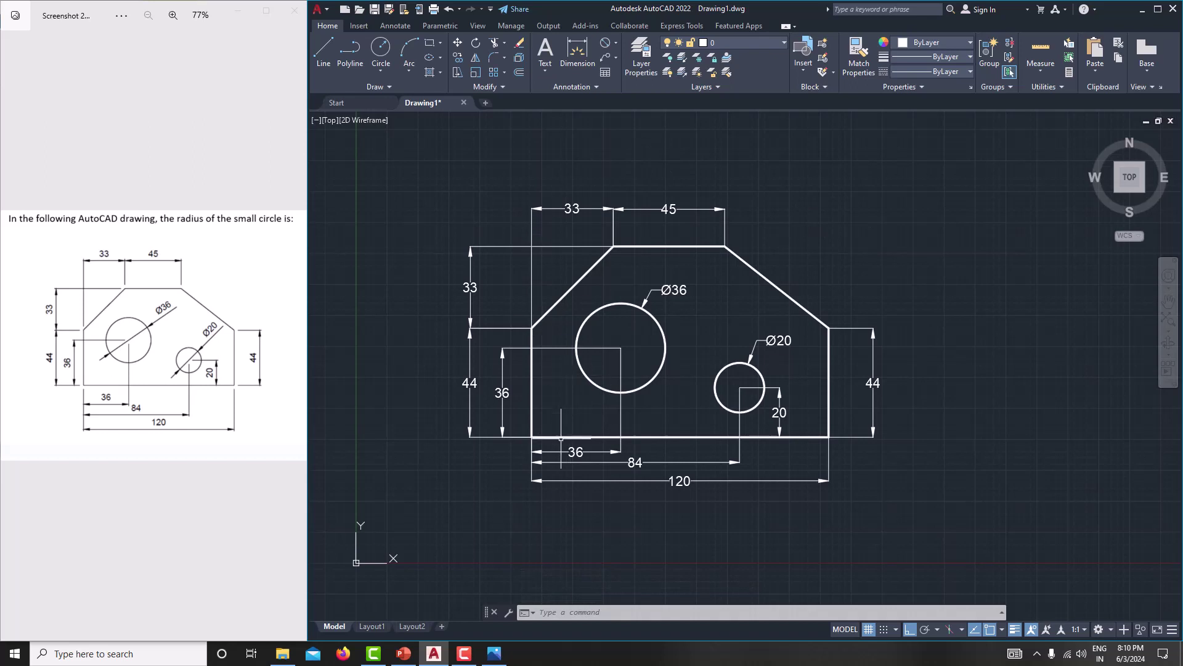
Step: In Layout1's viewport, turn off the grid and show the whole dimensioned plate centred at a smaller scale
click(372, 626)
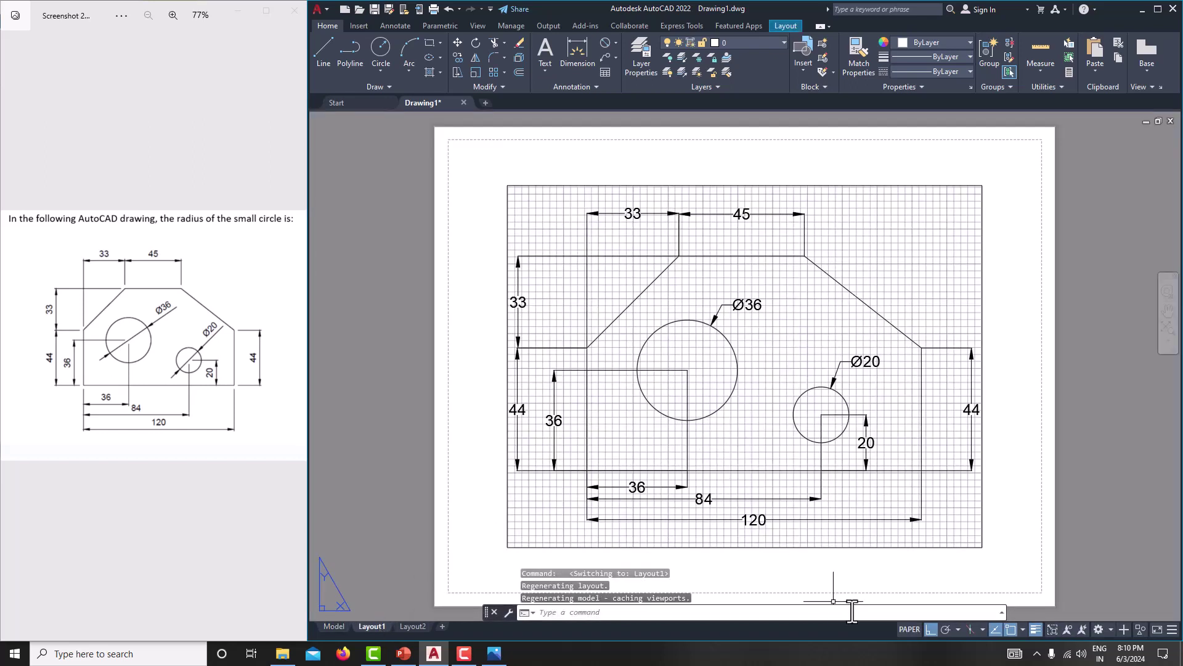
click(909, 628)
click(799, 628)
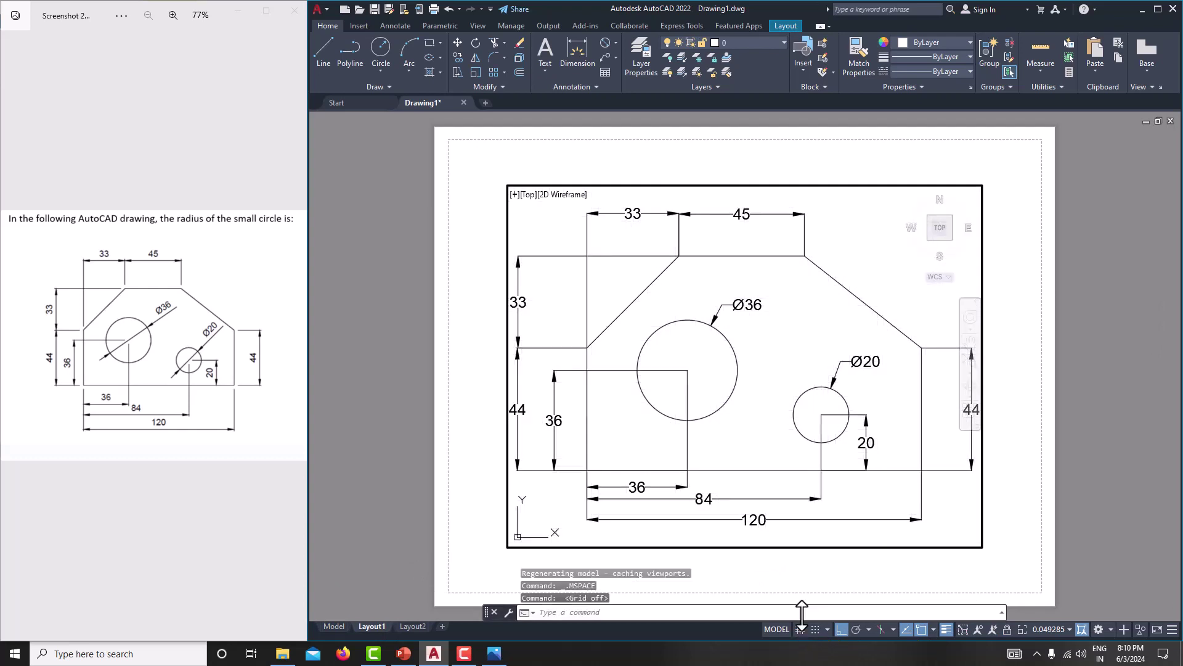
scroll(740, 419, down, 2)
middle_drag(739, 420, 734, 391)
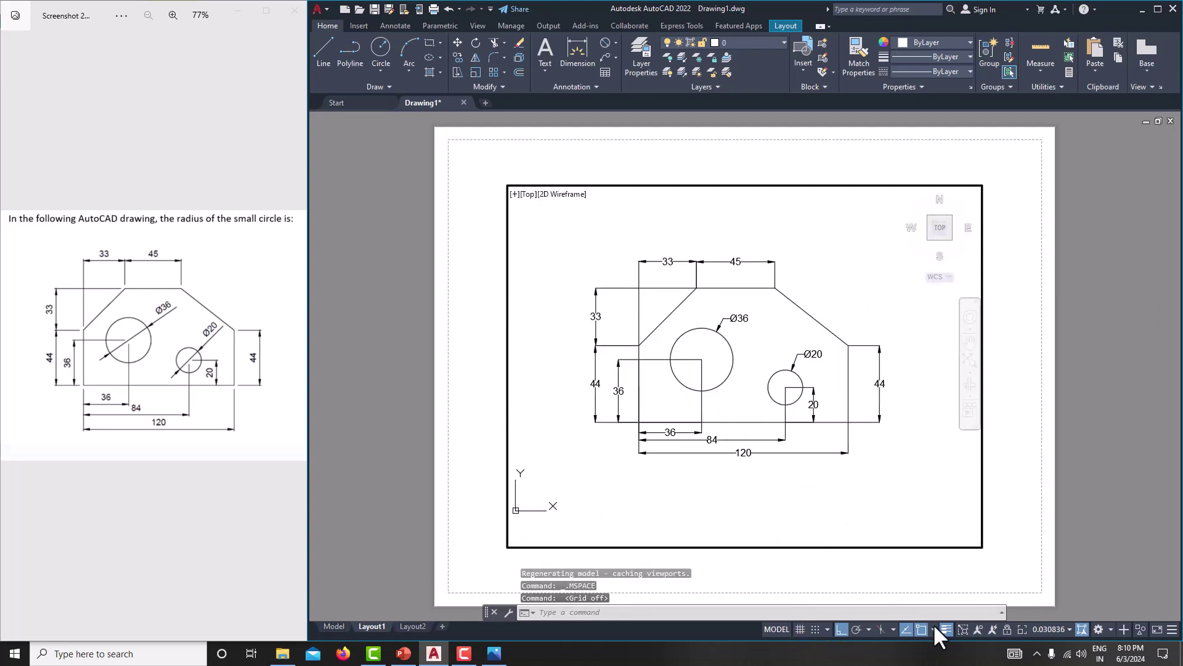
Step: Look through the available viewport scales without choosing one, and return to model space
click(1044, 626)
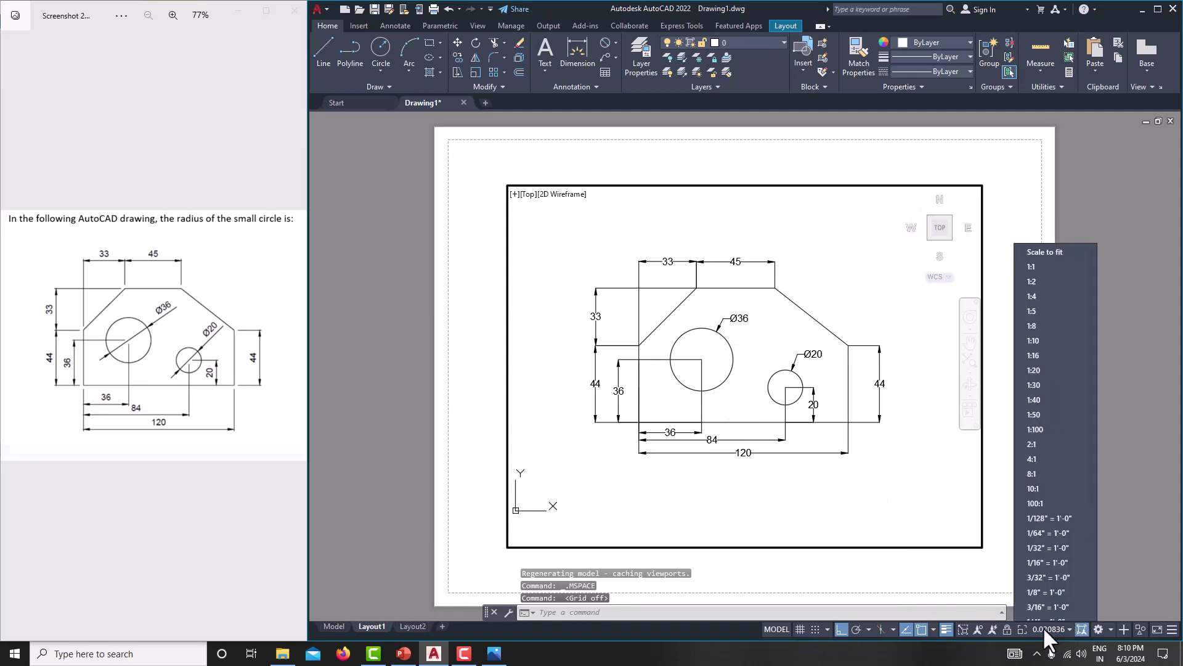
click(1044, 627)
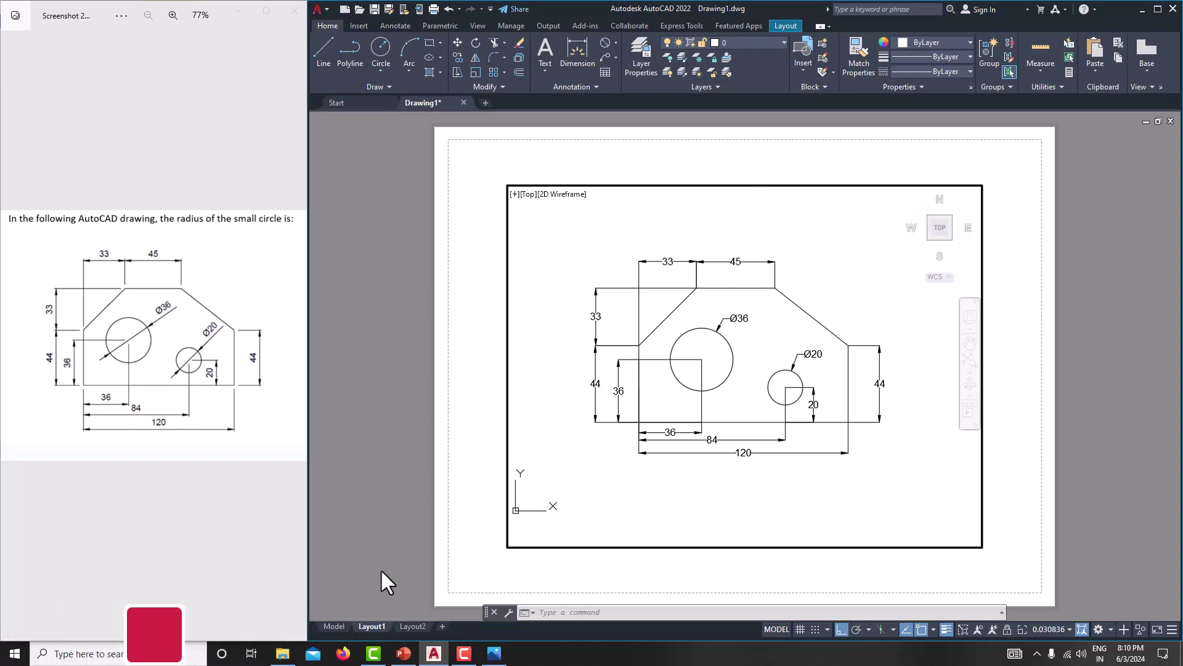
click(334, 626)
middle_drag(607, 357, 631, 359)
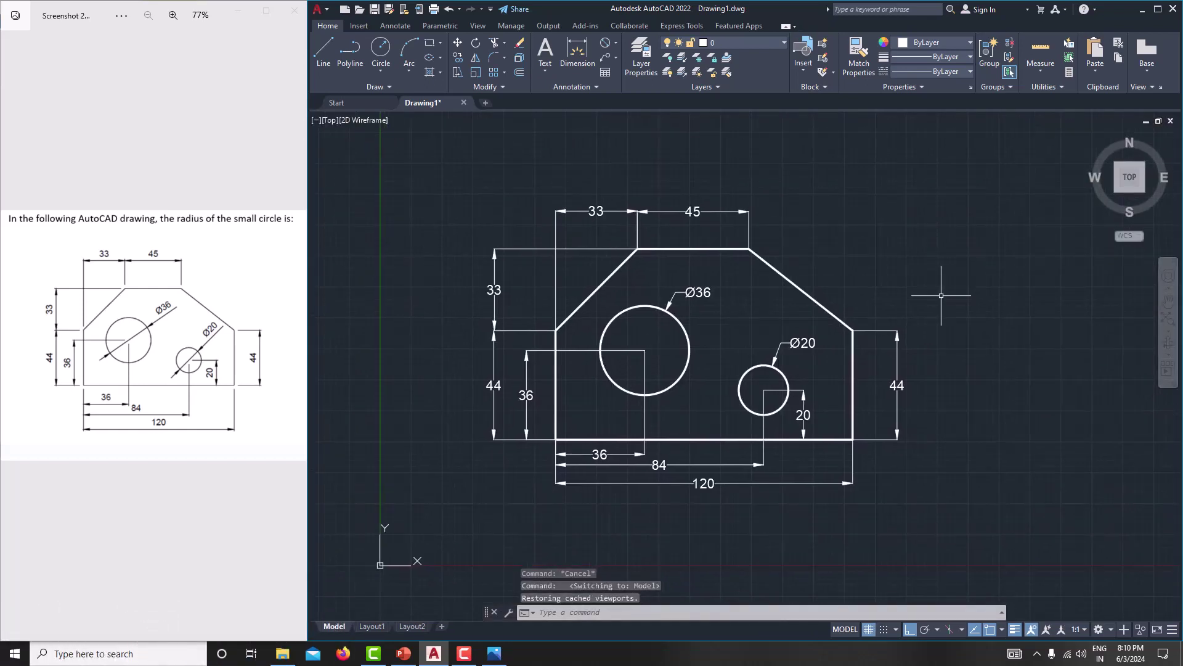